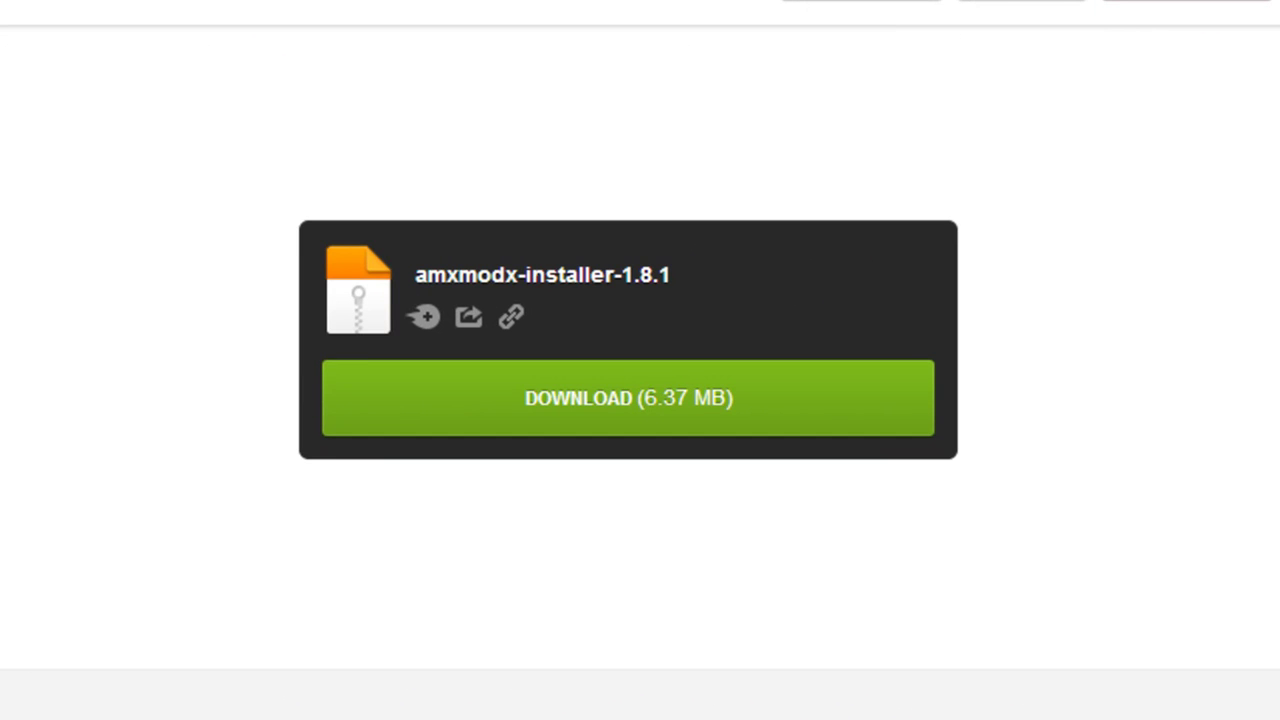
pyautogui.click(628, 398)
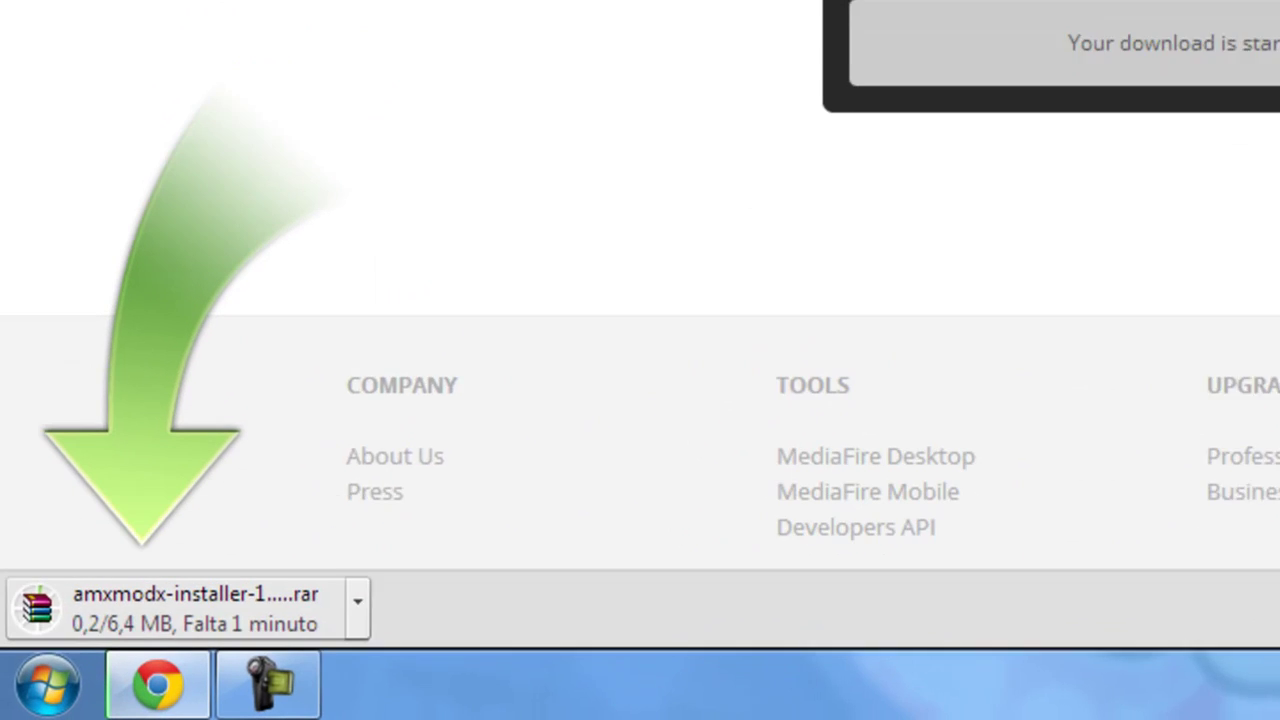
pyautogui.click(357, 600)
pyautogui.click(392, 547)
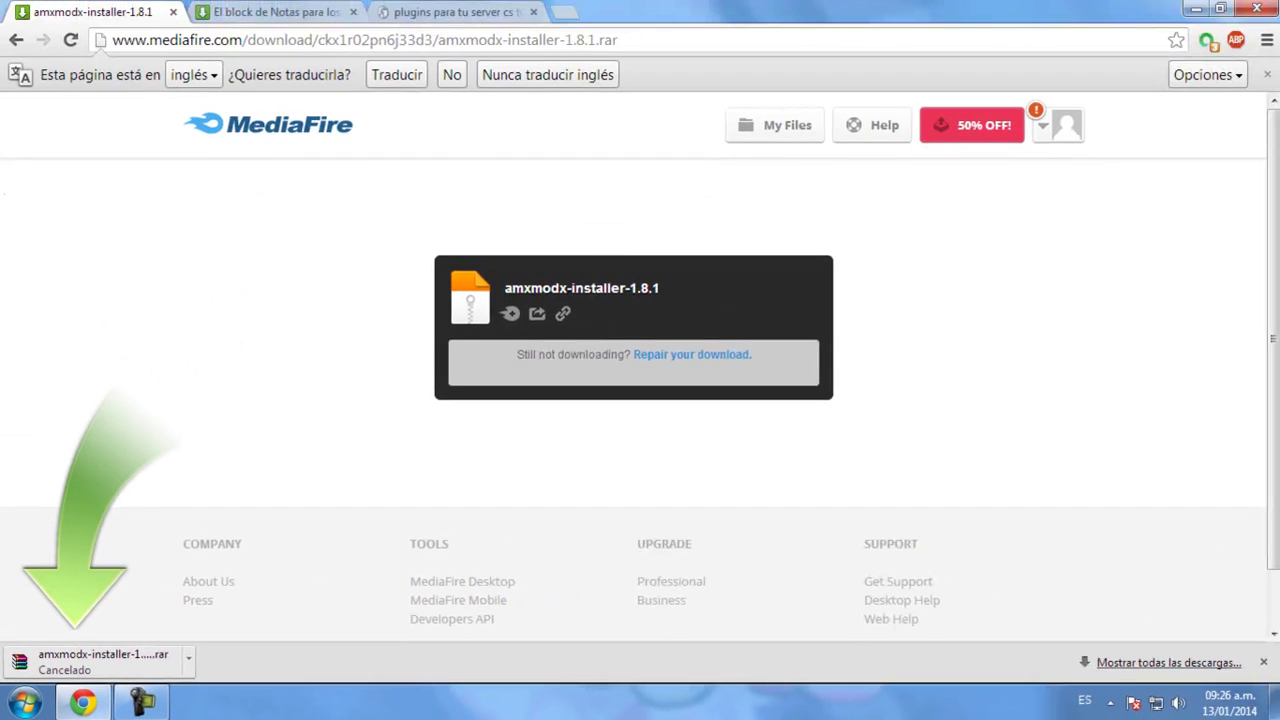
pyautogui.click(1264, 662)
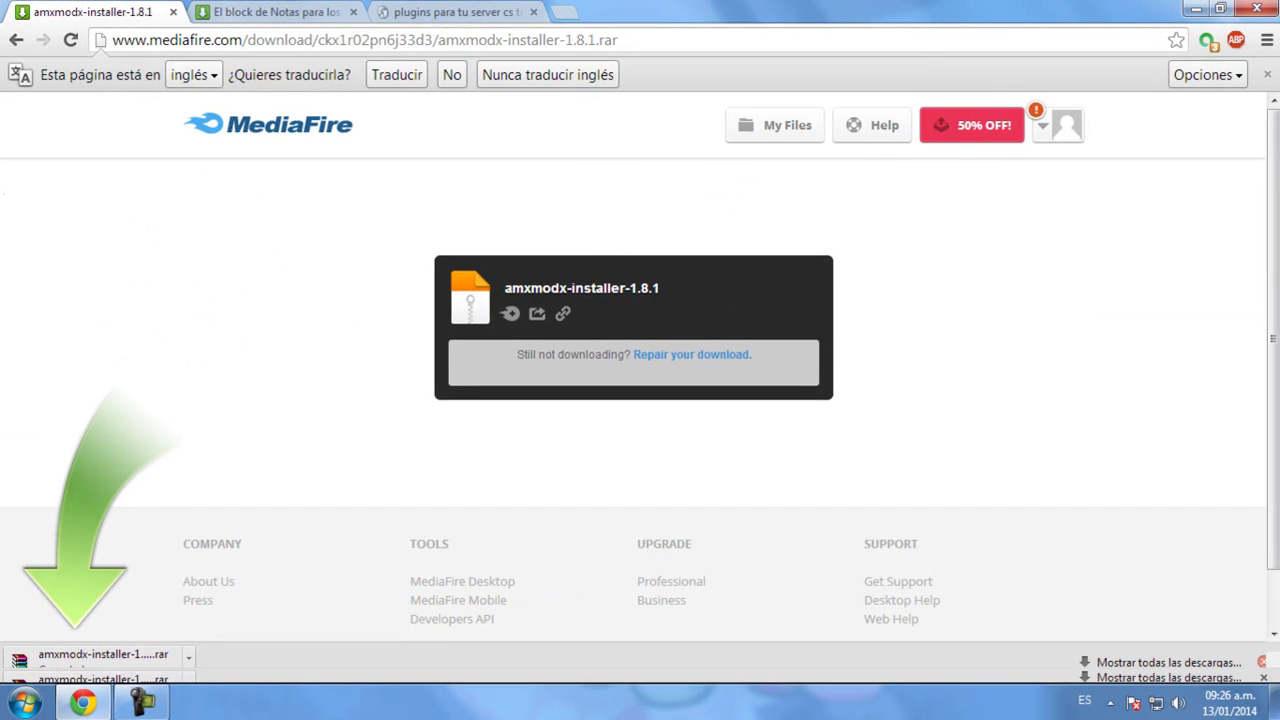
# Extract the amxmodx-installer-1.8.1 archive directly onto the desktop and place the extracted installer near the archive.
pyautogui.click(1195, 9)
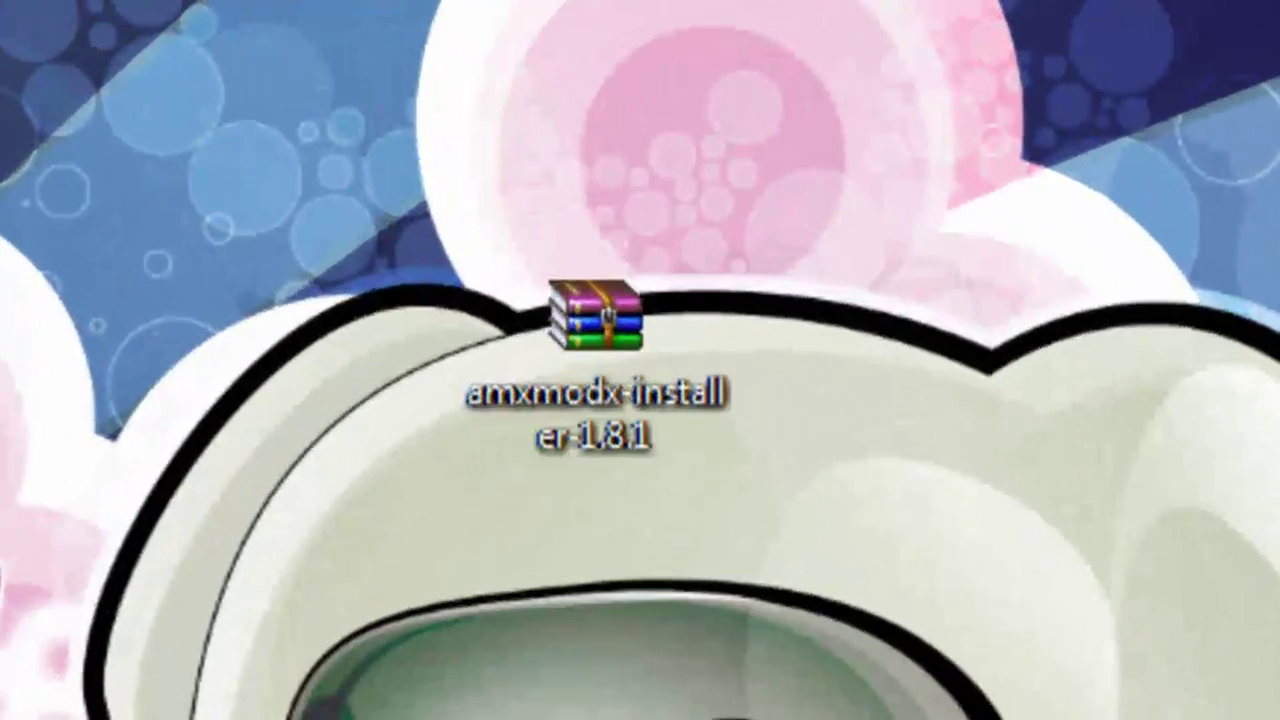
pyautogui.moveTo(521, 83); pyautogui.dragTo(668, 216)
pyautogui.moveTo(866, 655); pyautogui.dragTo(794, 571)
pyautogui.rightClick(691, 434)
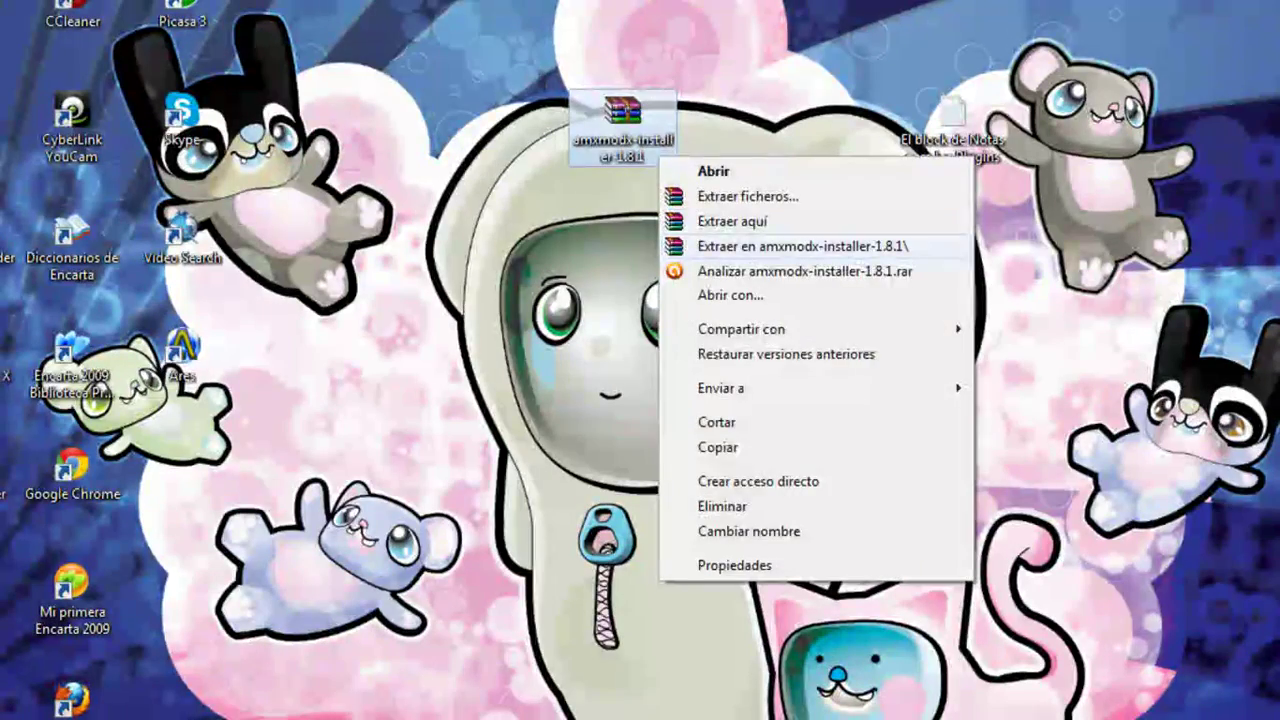
pyautogui.click(732, 220)
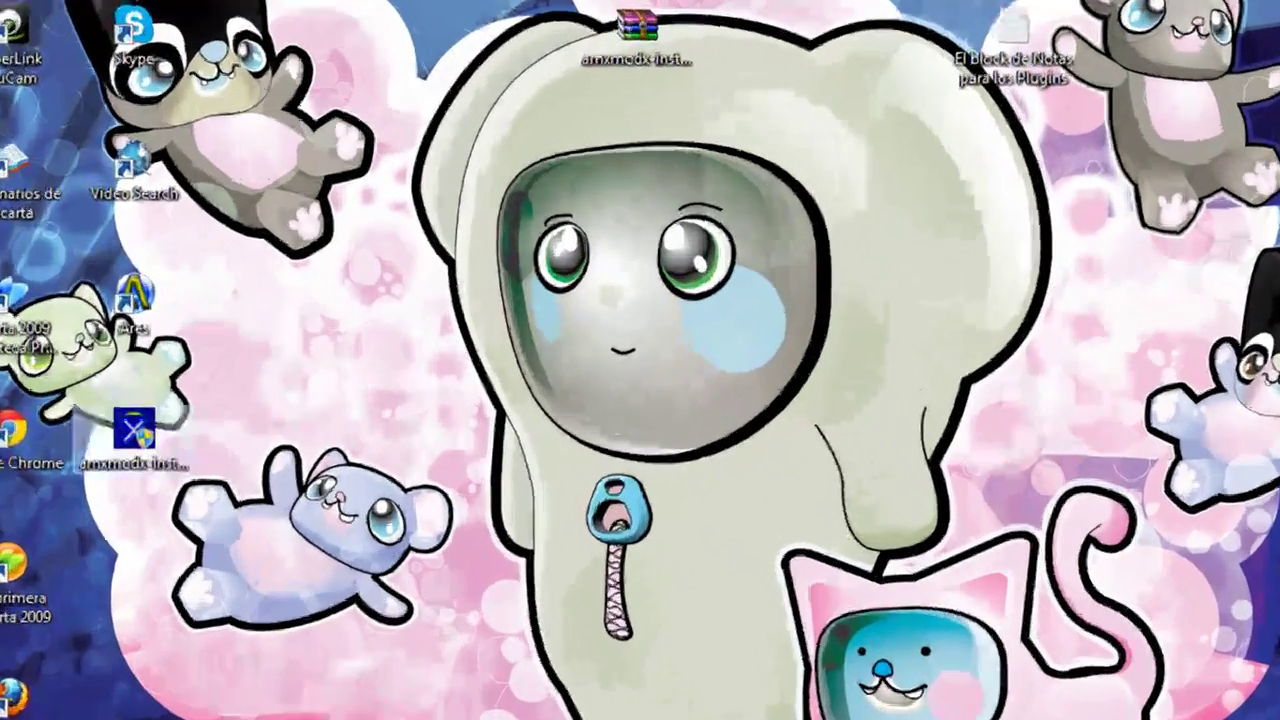
pyautogui.moveTo(226, 412); pyautogui.dragTo(641, 202)
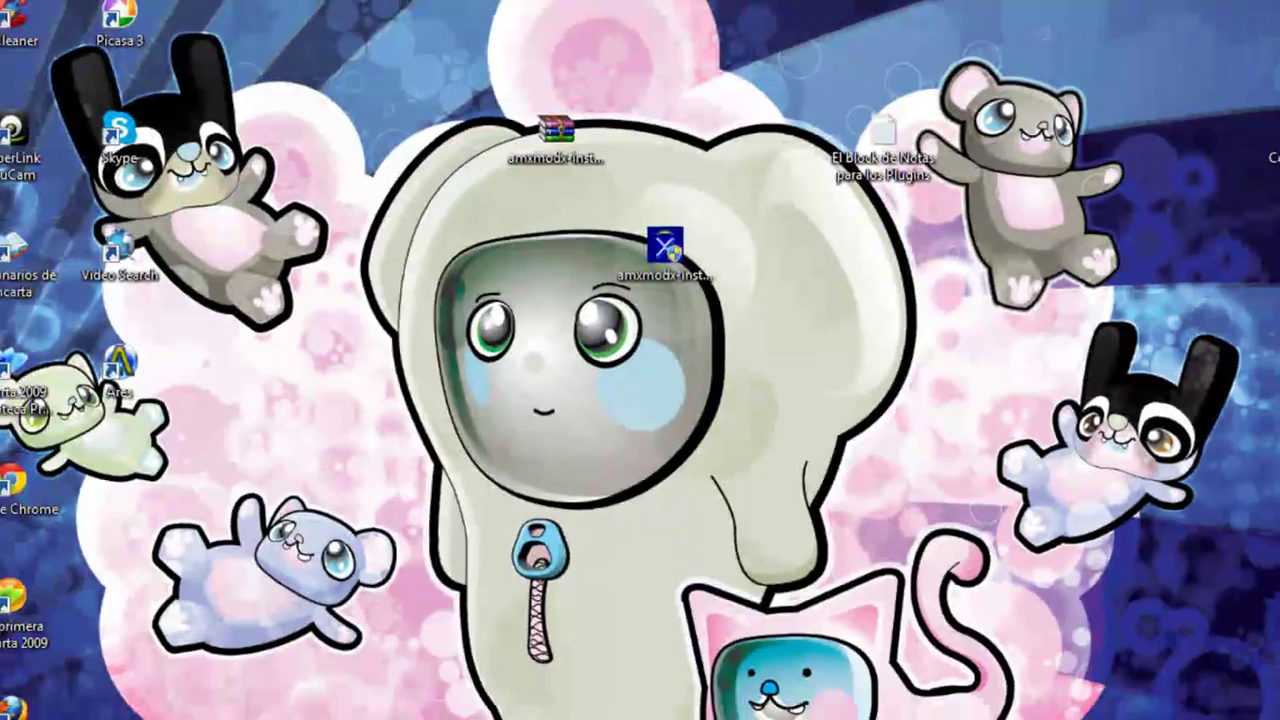
# Launch the extracted AMX Mod X Installer 1.8.1 setup and accept its license agreement.
pyautogui.doubleClick(656, 264)
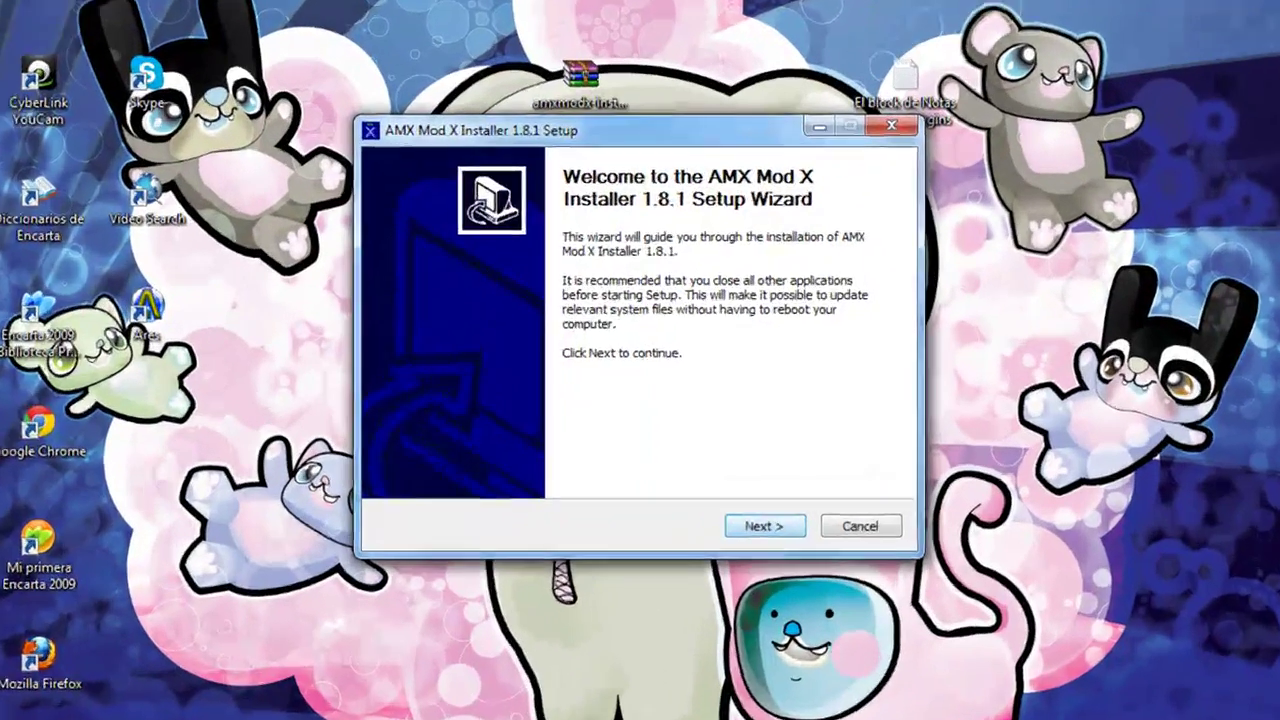
pyautogui.press('Return')
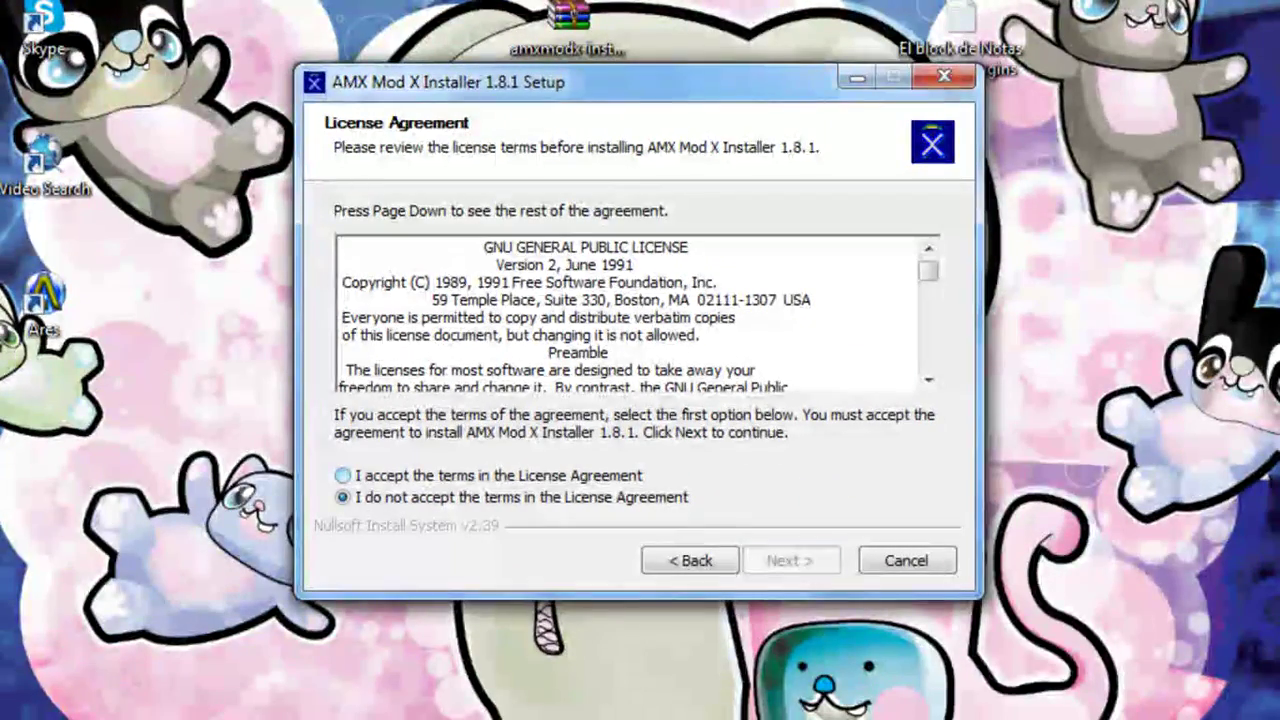
pyautogui.click(343, 476)
pyautogui.press('Return')
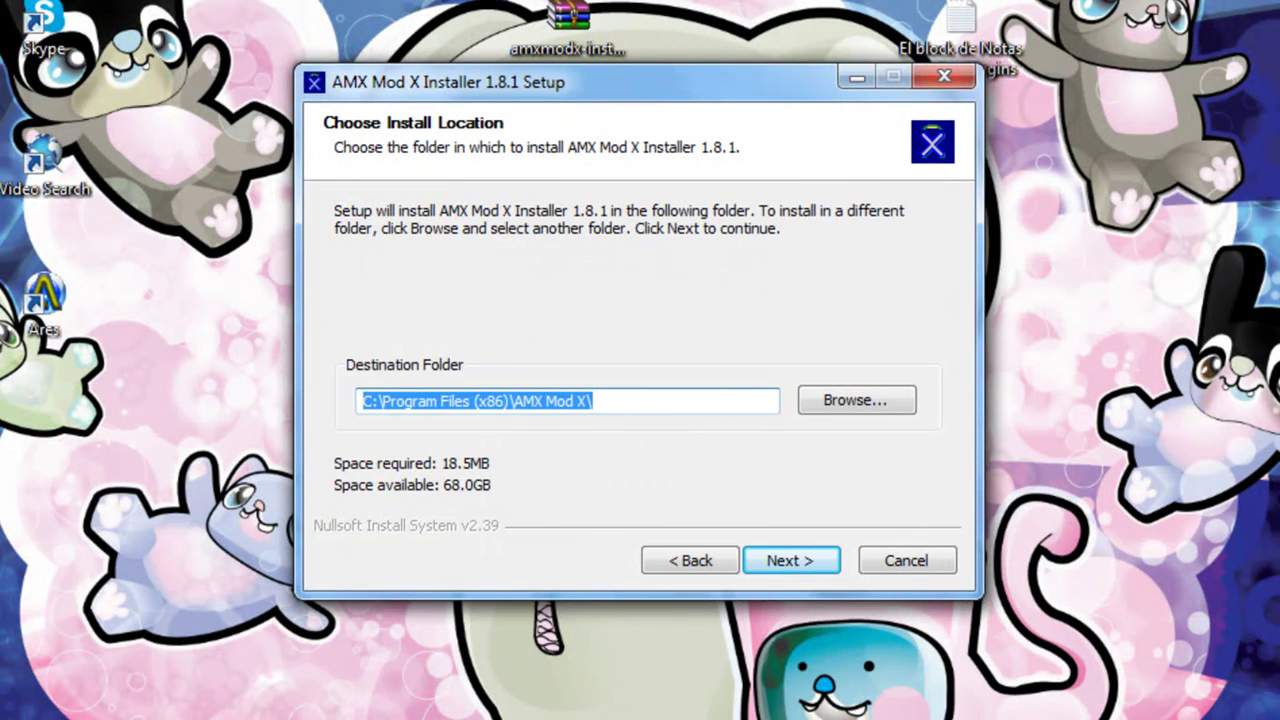
# Install to C:\Program Files (x86)\AMX Mod X\ with the AMX Mod X Start Menu folder, and finish with Run AMX Mod X Installer 1.8.1 enabled.
pyautogui.click(596, 401)
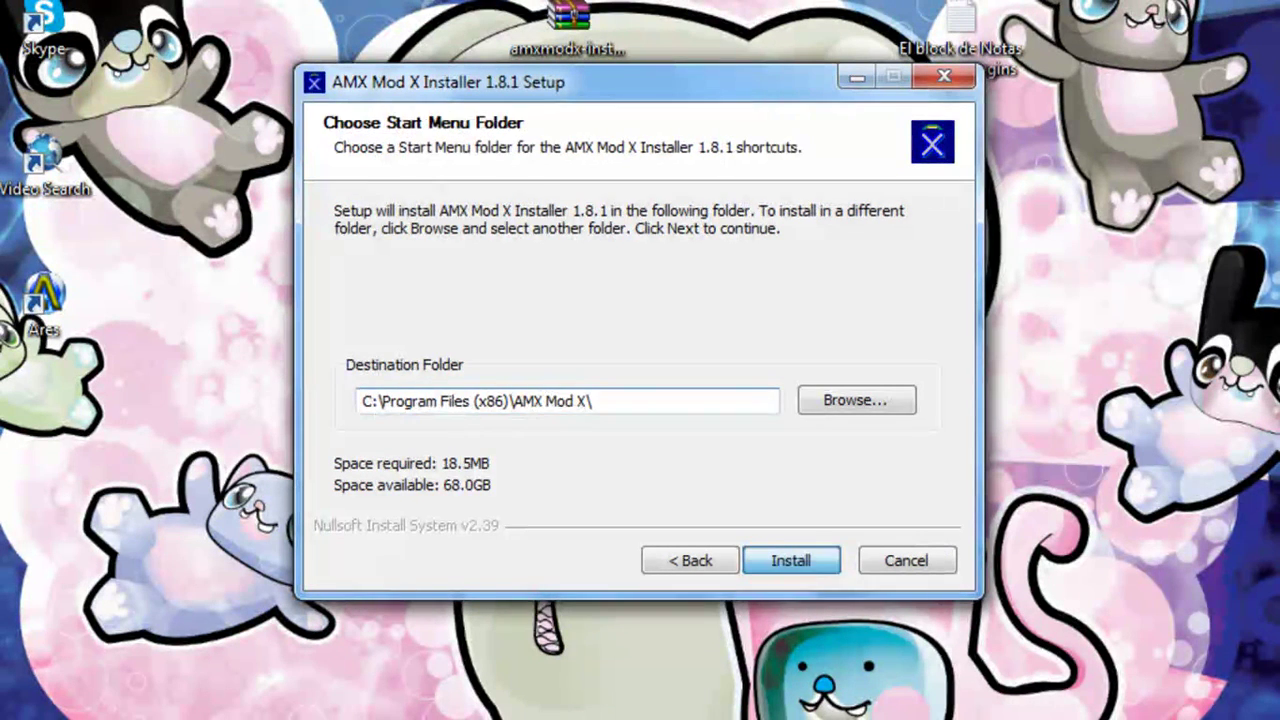
pyautogui.press('Return')
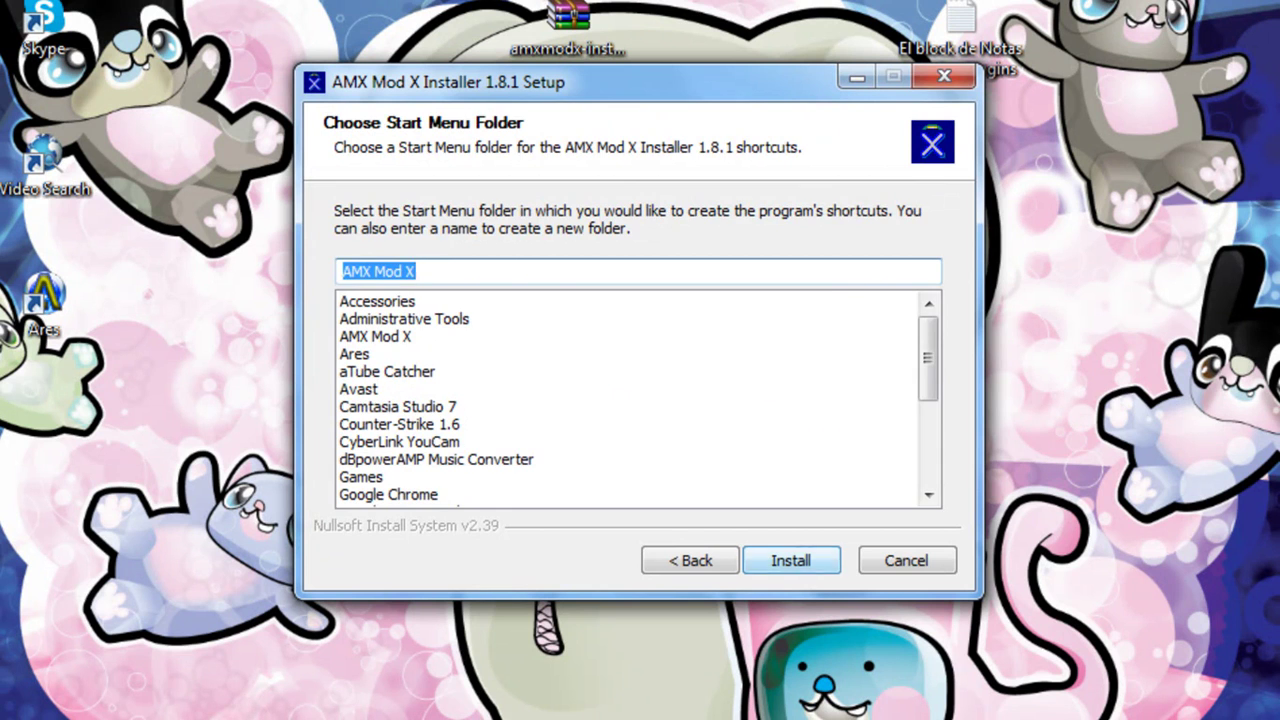
pyautogui.press('Return')
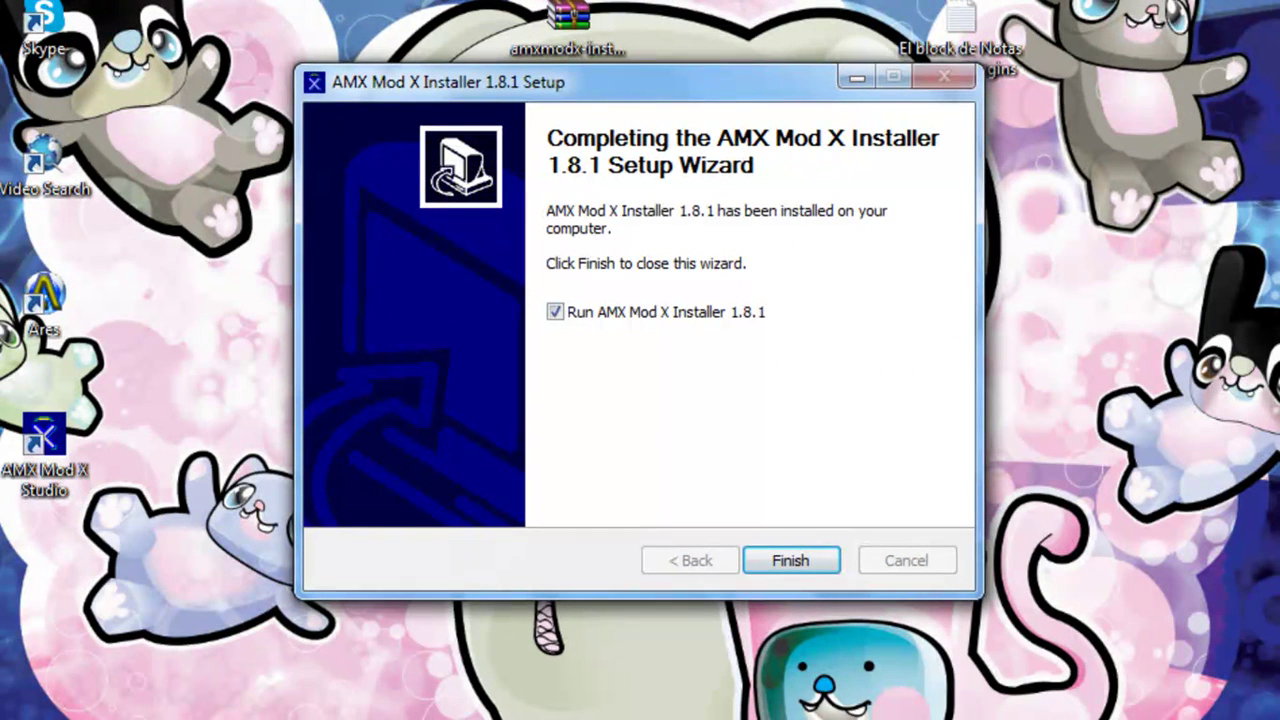
pyautogui.press('Return')
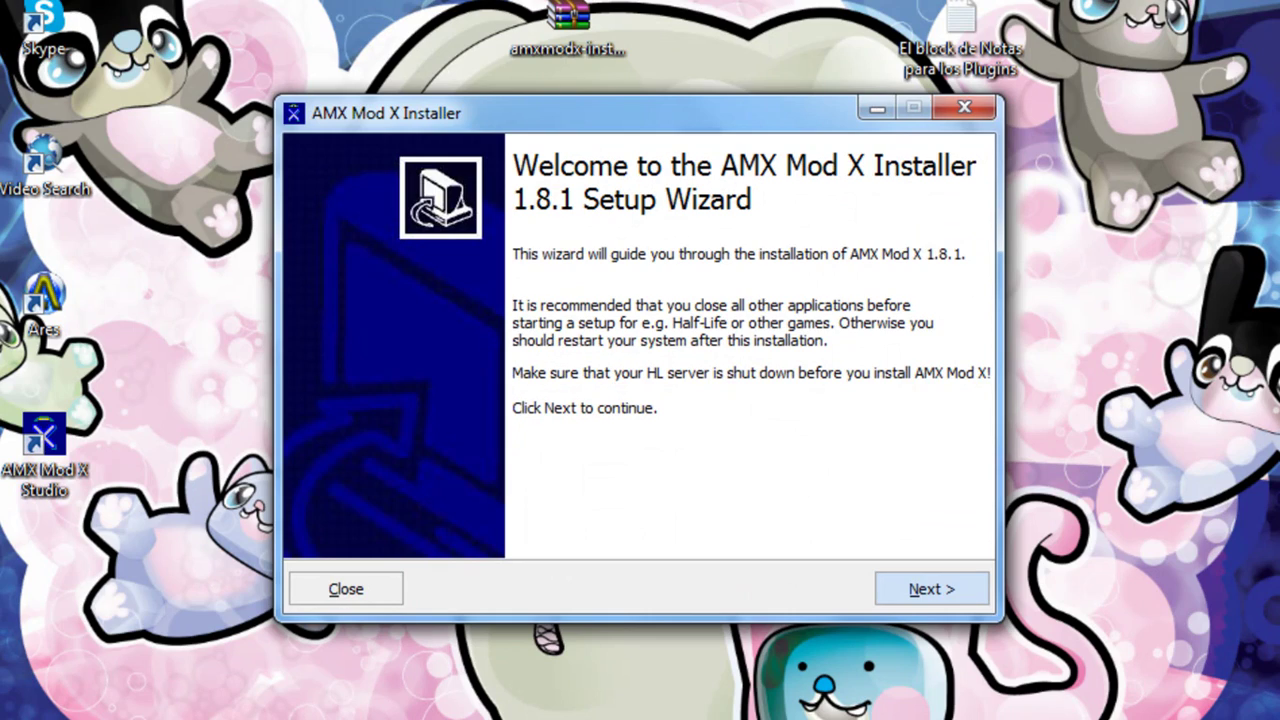
# In the AMX Mod X 1.8.1 wizard, accept the license and choose Select mod directory as the install method.
pyautogui.press('Return')
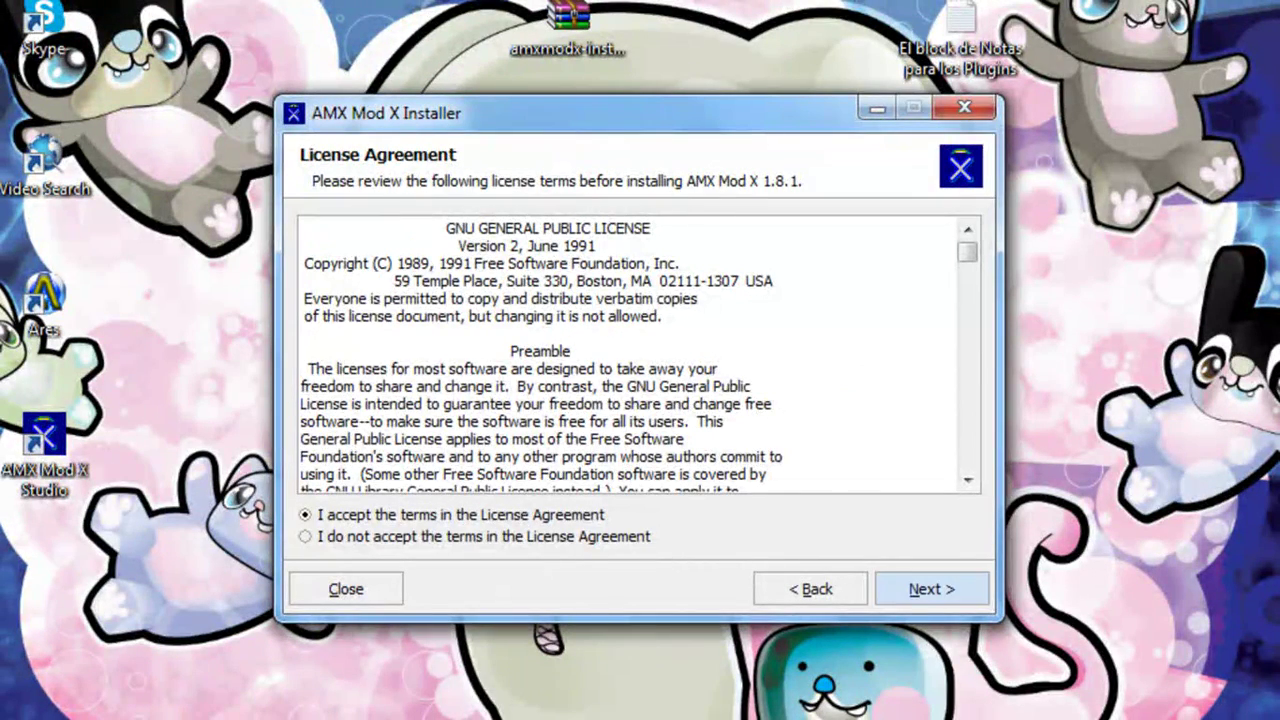
pyautogui.press('Return')
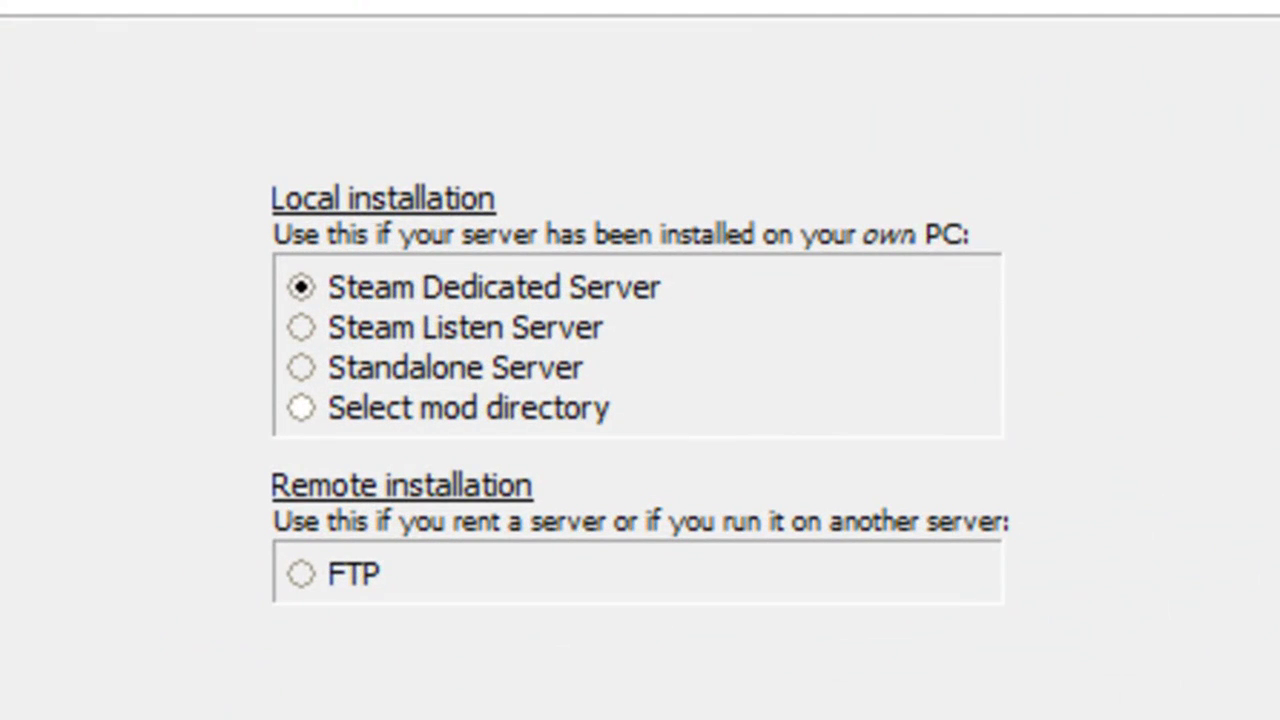
pyautogui.click(468, 408)
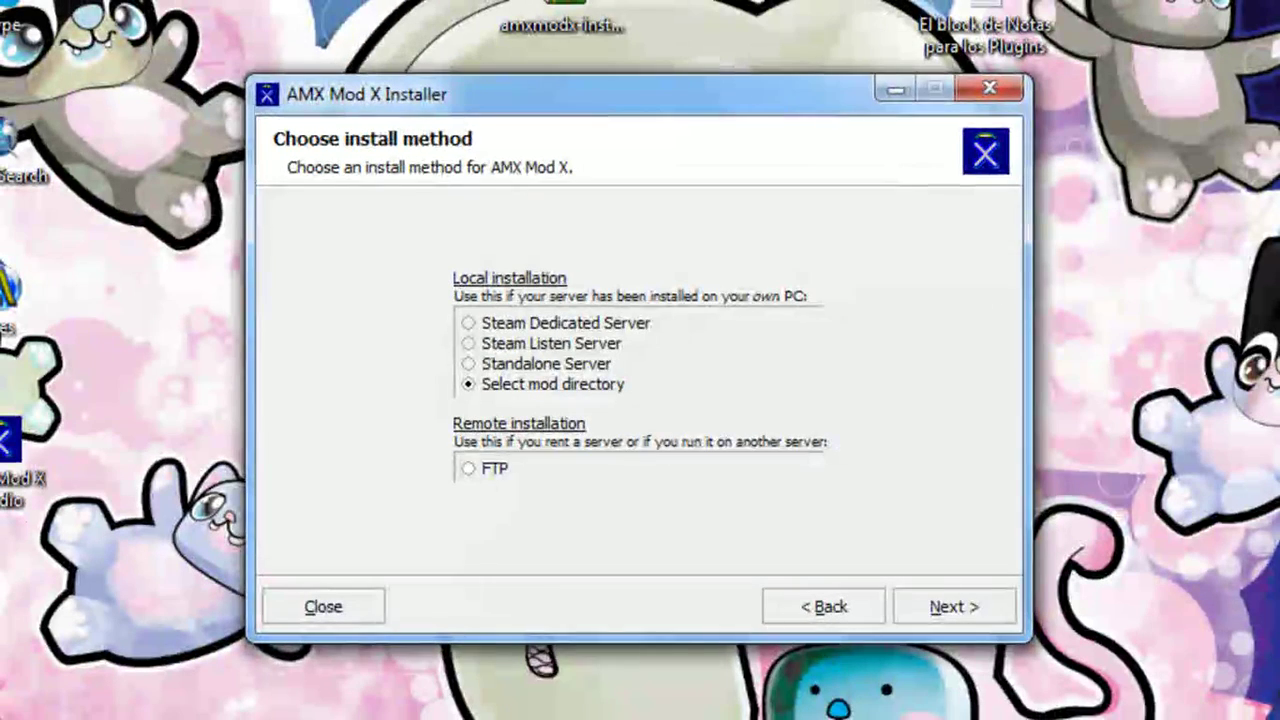
pyautogui.press('Return')
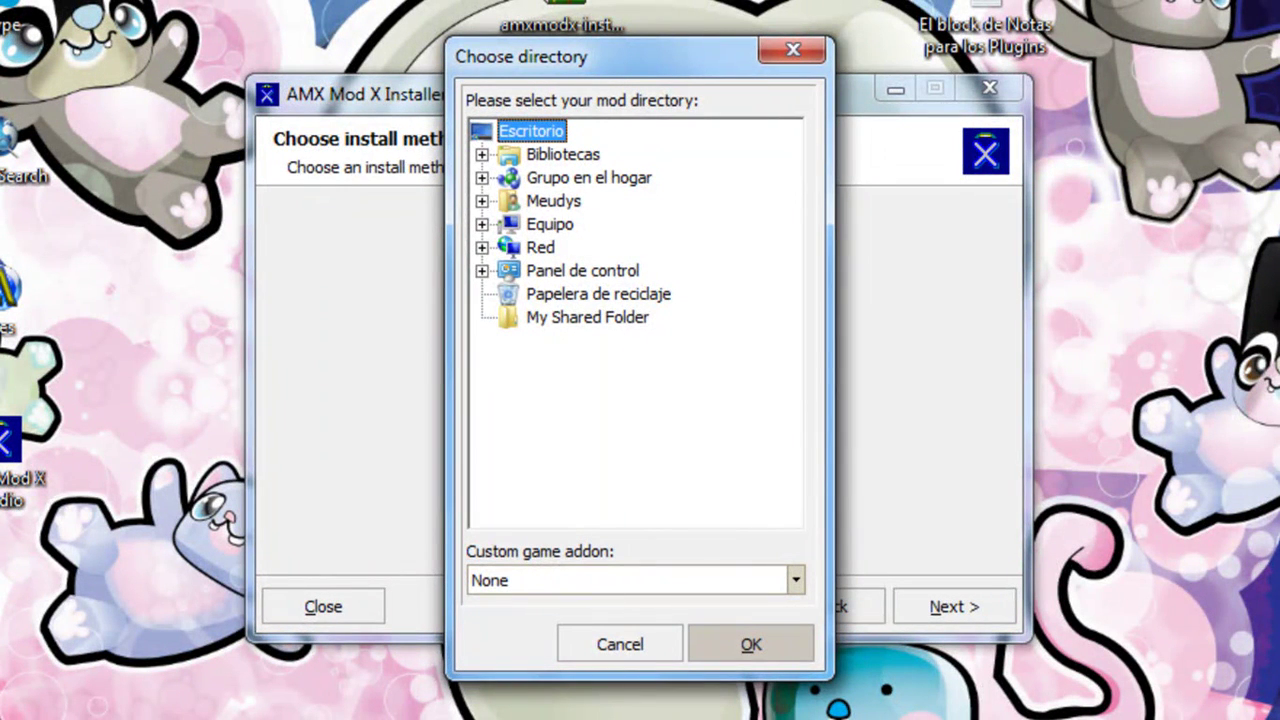
# Install AMX Mod X into the cstrike folder of Counter-Strike 1.6 under C: Archivos de programa (x86), and close the finished wizard.
pyautogui.click(482, 225)
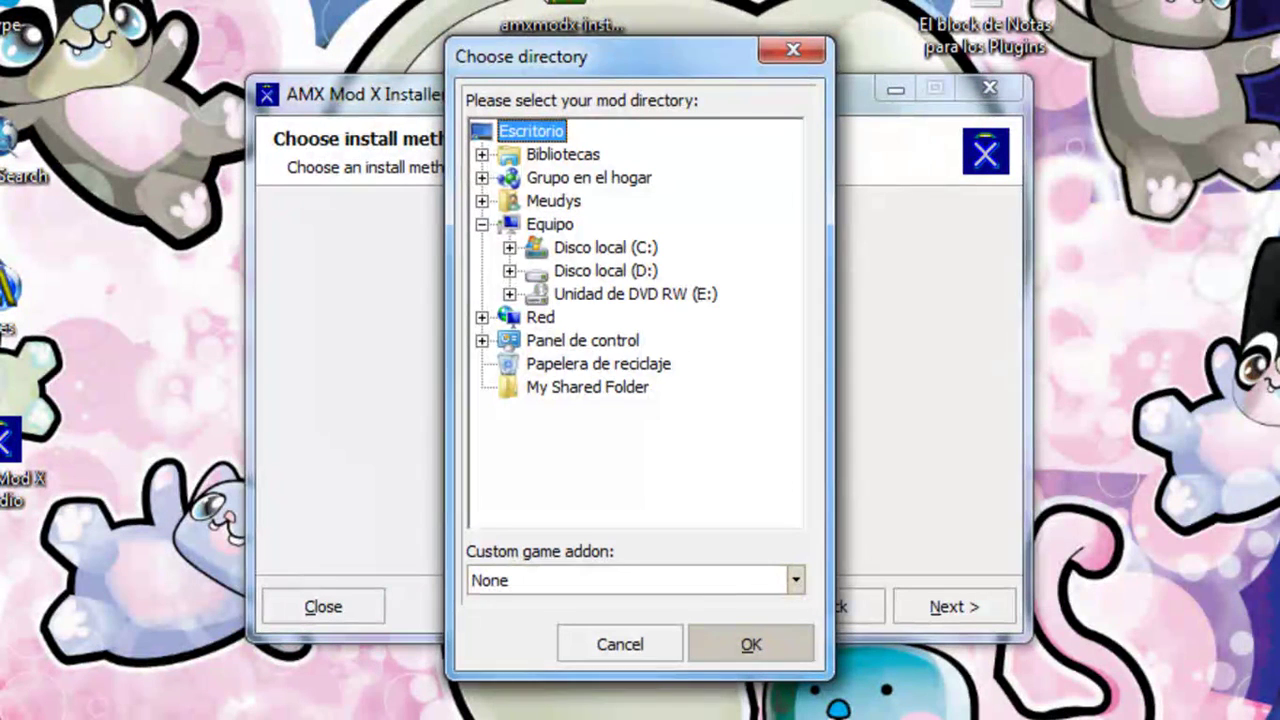
pyautogui.click(510, 247)
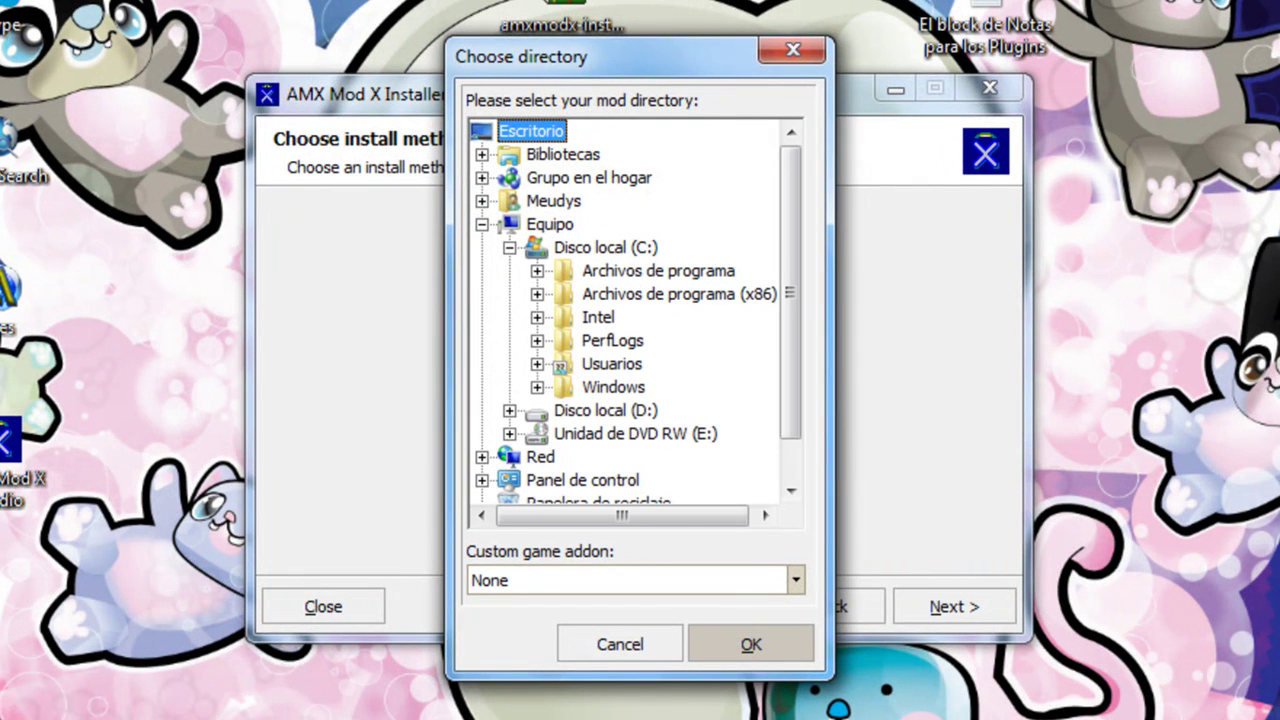
pyautogui.click(537, 294)
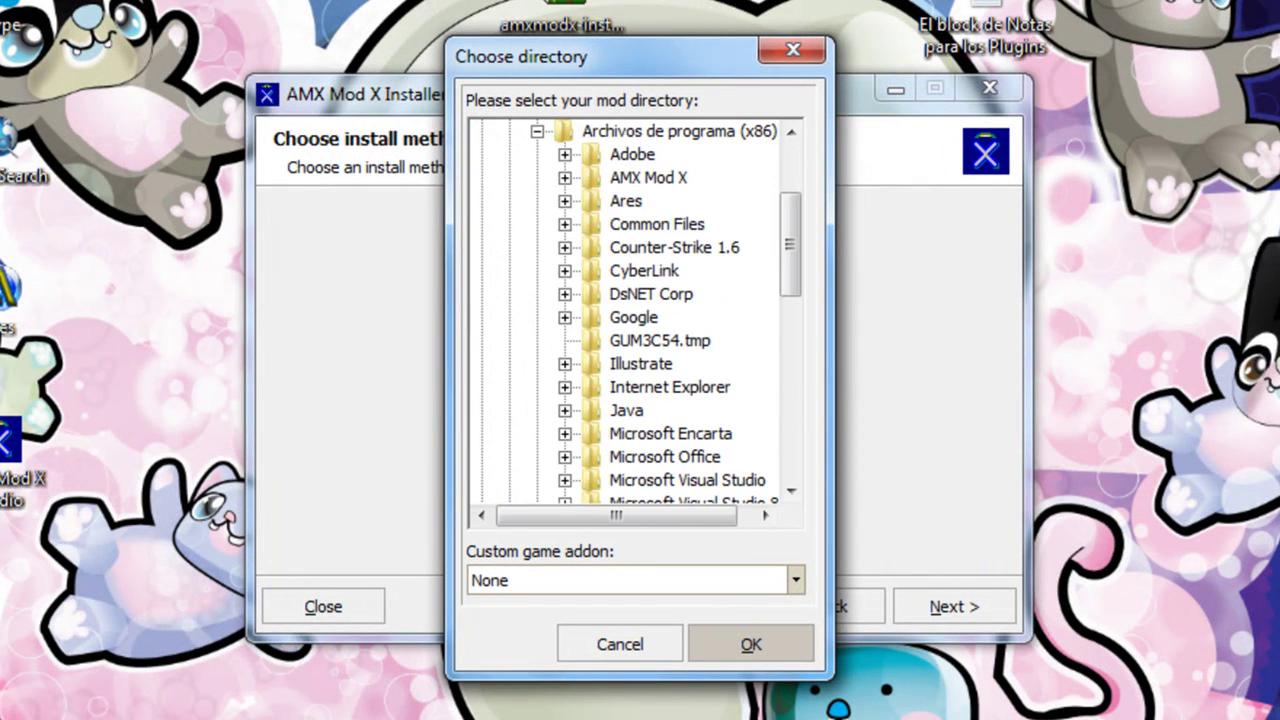
pyautogui.click(565, 248)
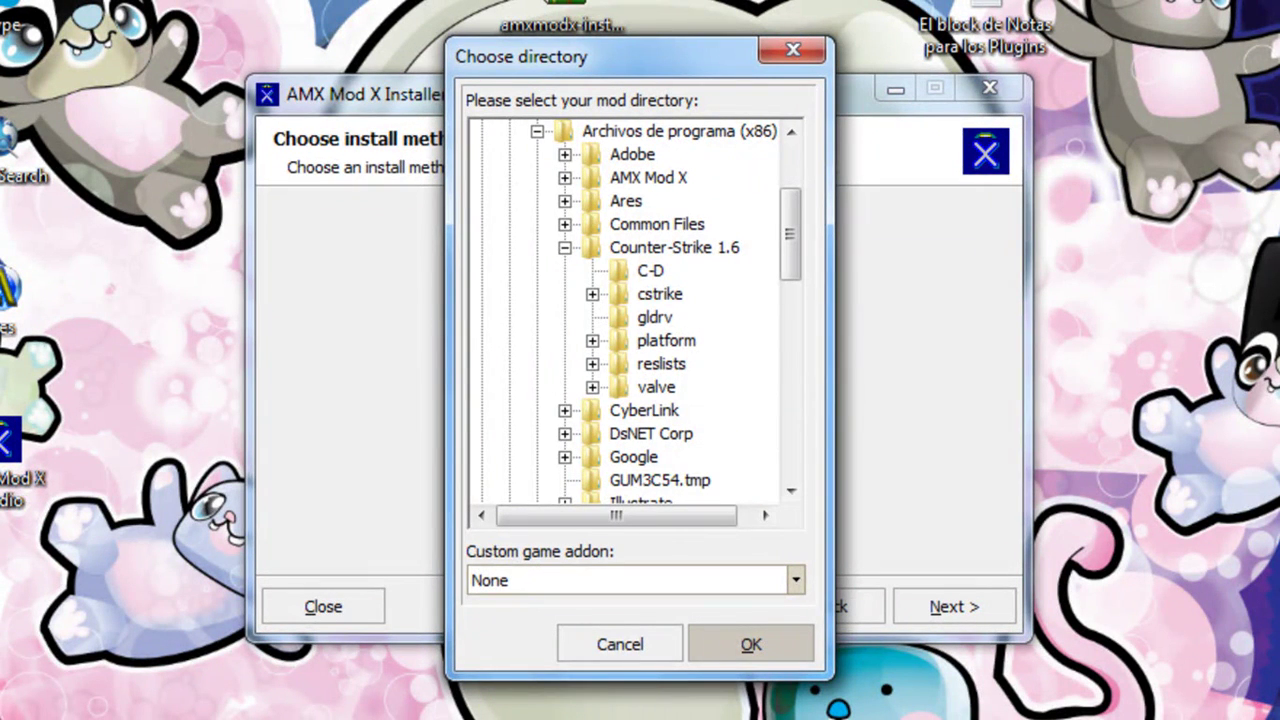
pyautogui.click(660, 294)
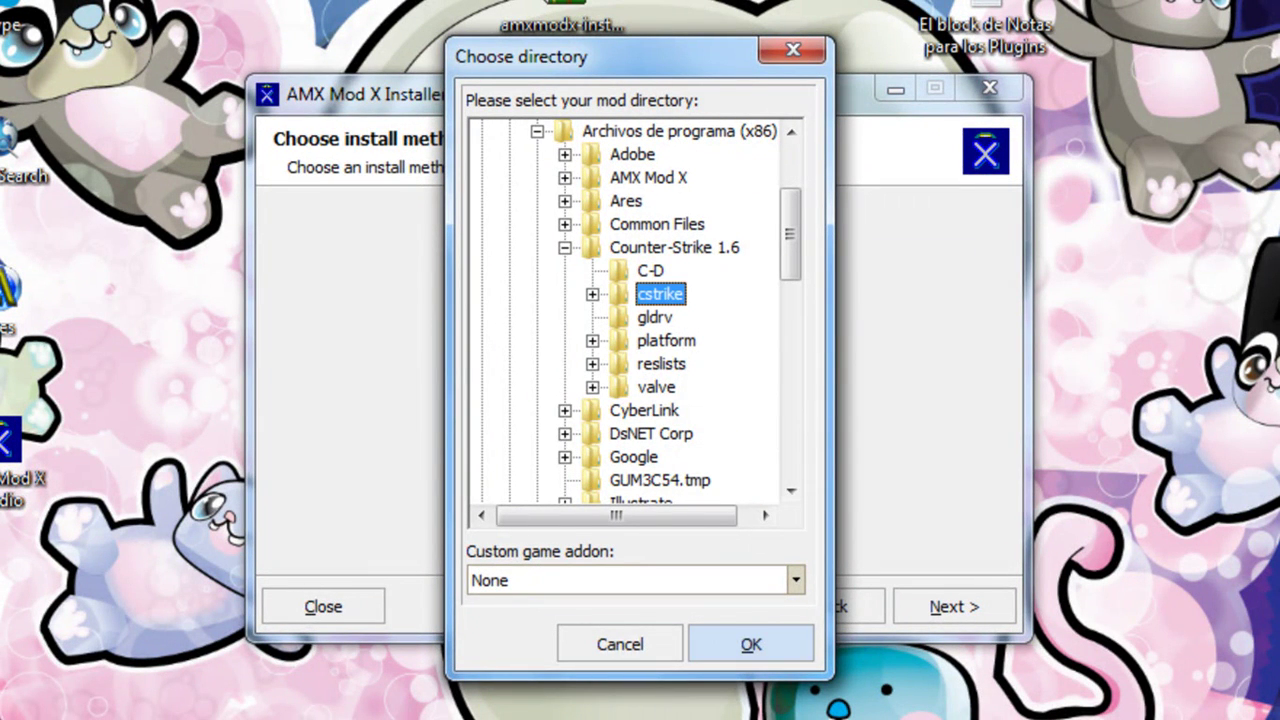
pyautogui.click(751, 644)
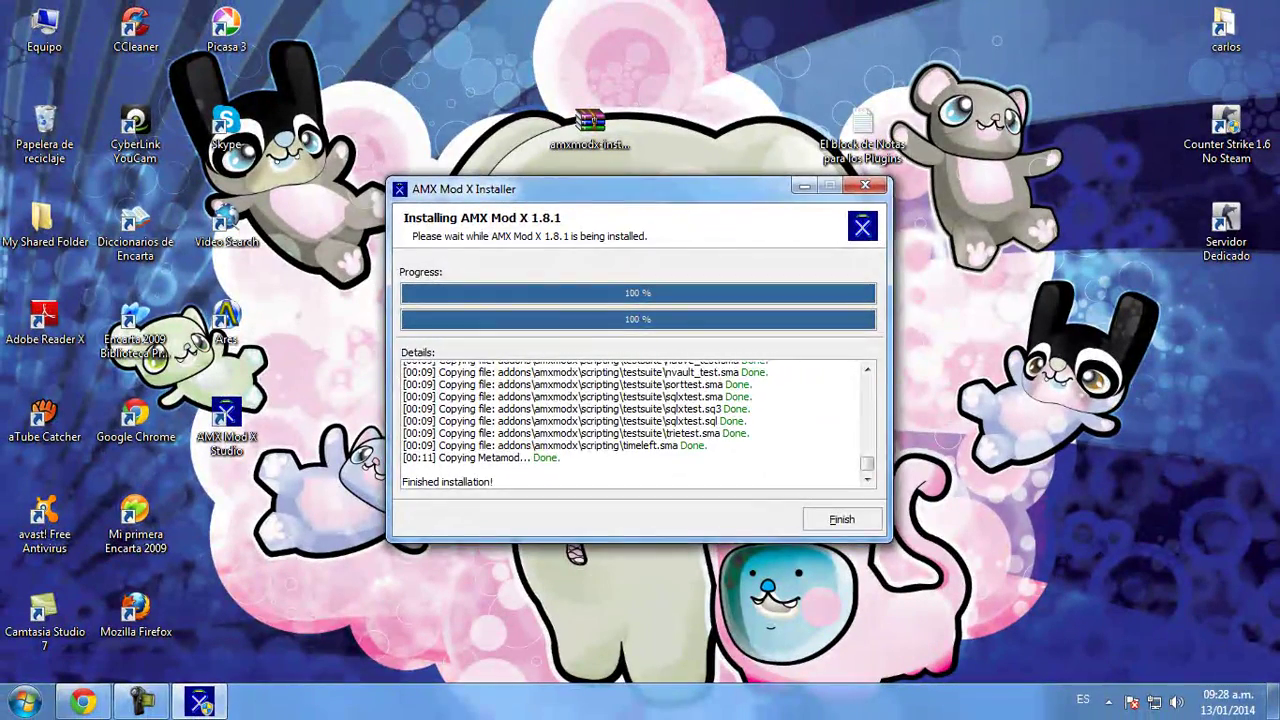
pyautogui.press('Return')
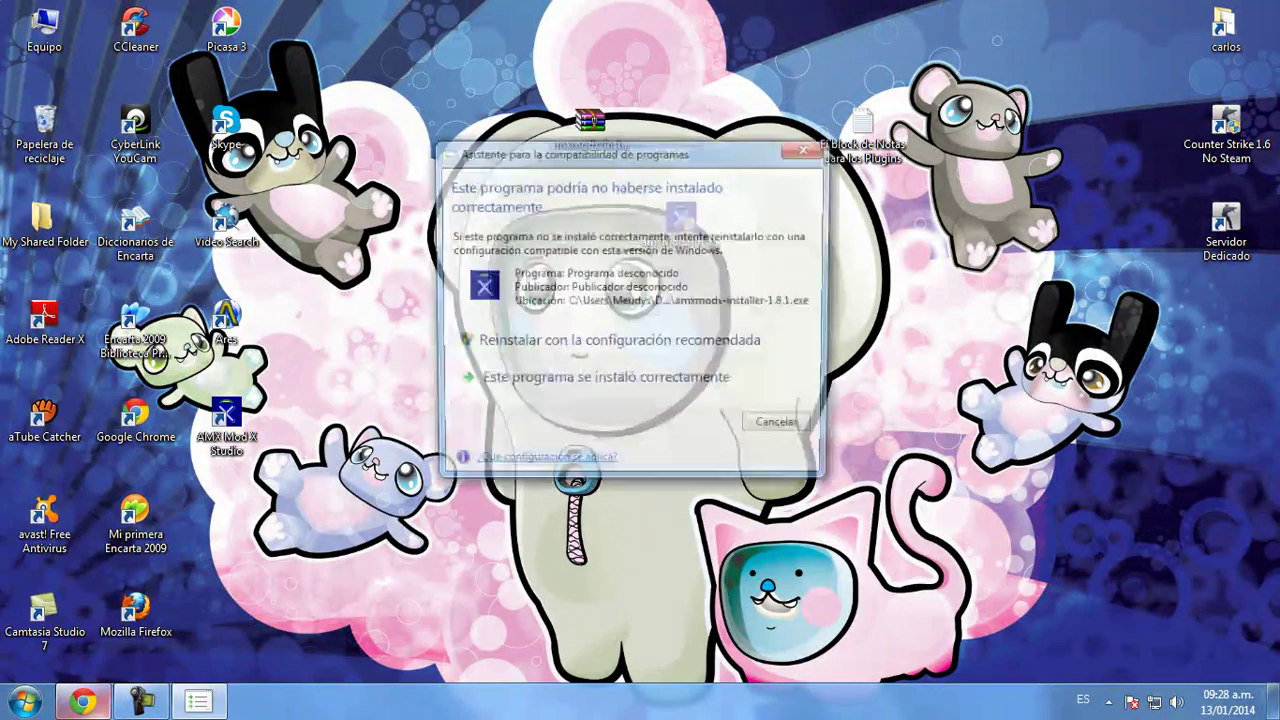
pyautogui.press('Return')
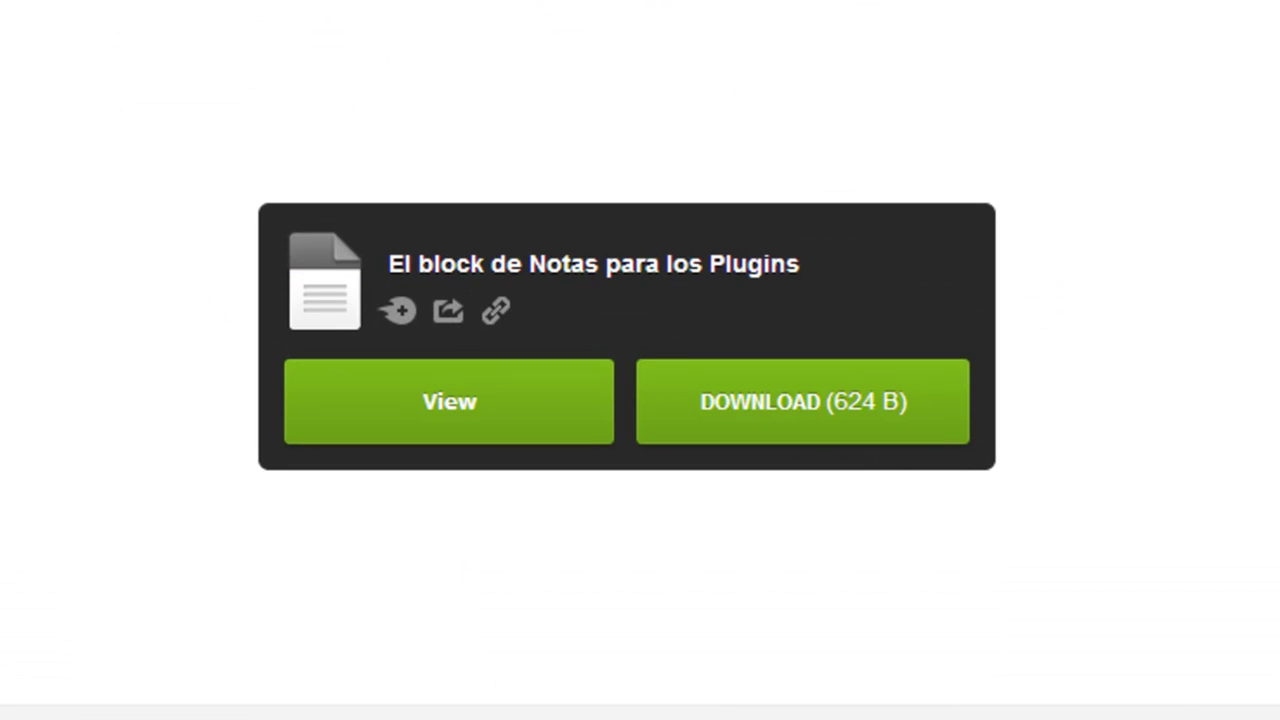
# Download the El block de Notas para los Plugins text file from MediaFire and open the desktop copy.
pyautogui.click(803, 402)
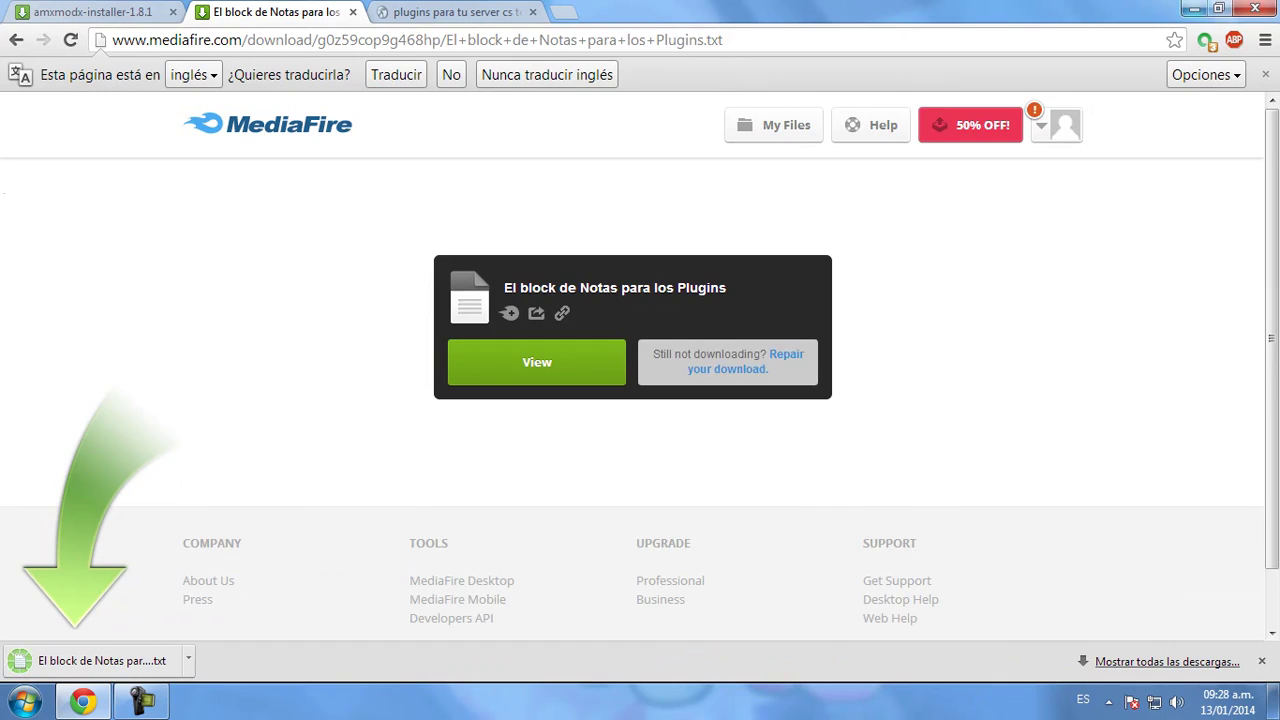
pyautogui.click(1194, 8)
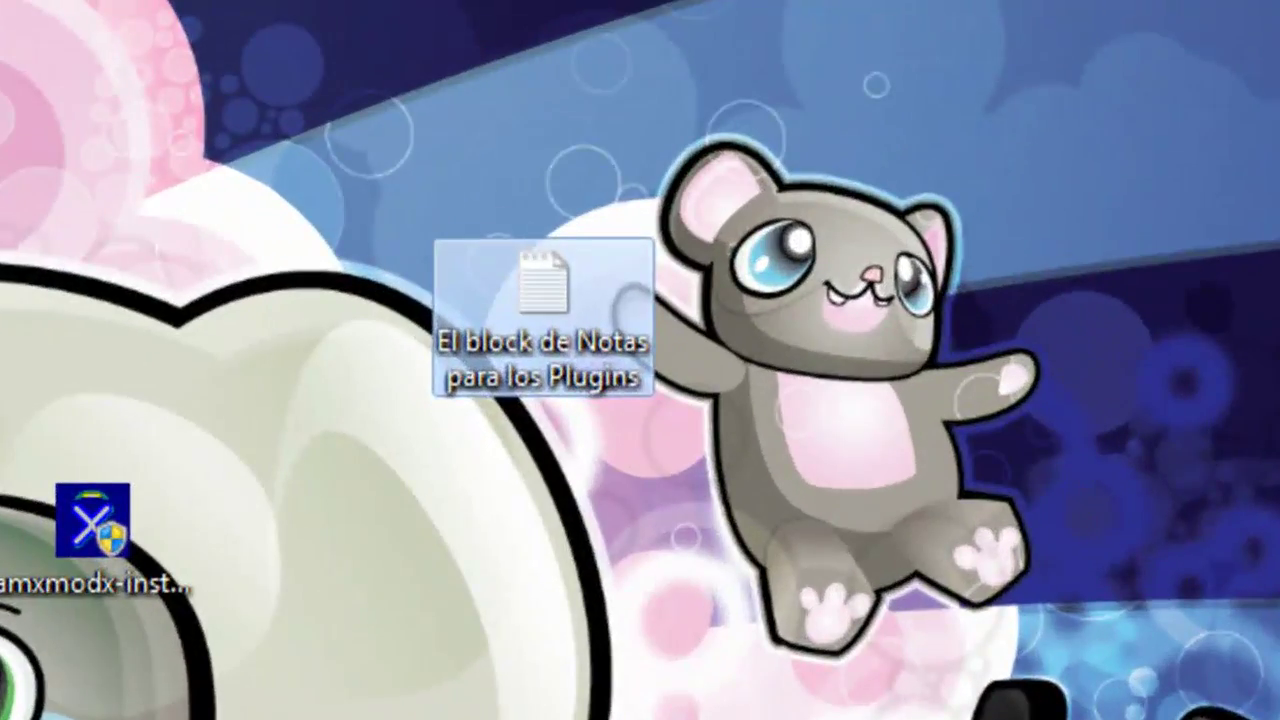
pyautogui.doubleClick(630, 255)
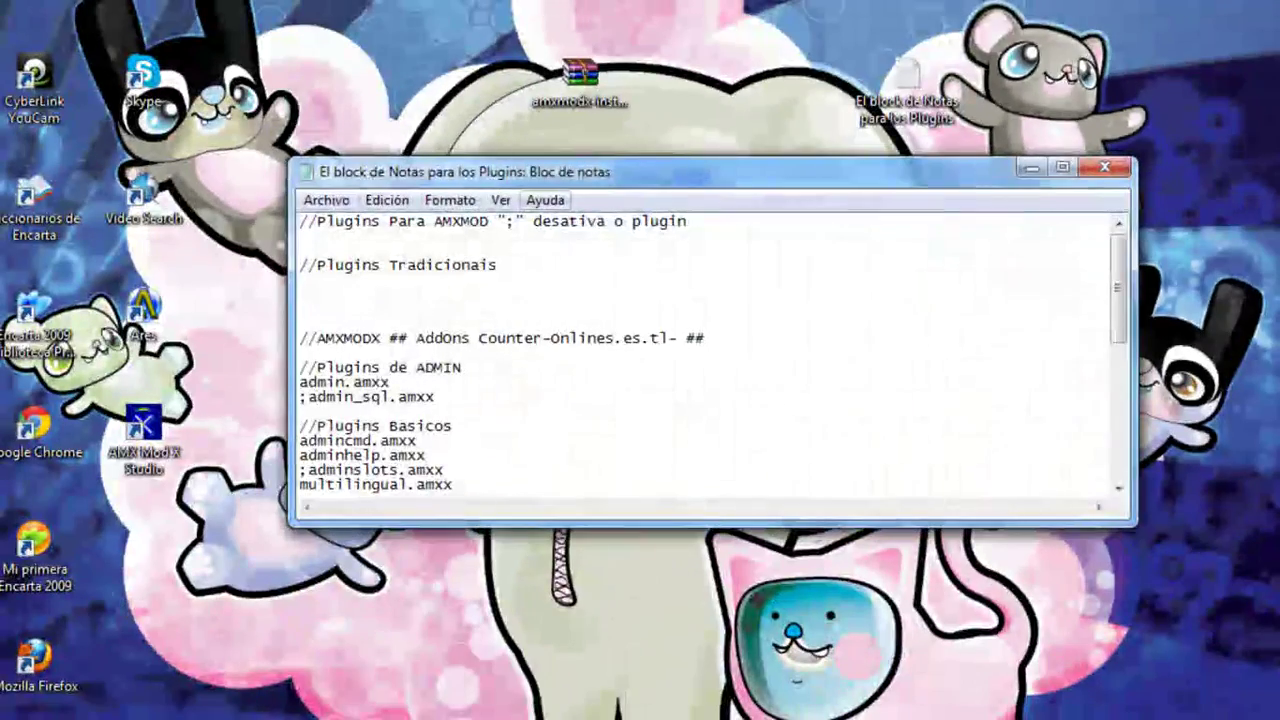
# Copy the entire plugin list from the open text file, from the first comment line through statscfg.amxx.
pyautogui.moveTo(317, 222); pyautogui.dragTo(430, 498)
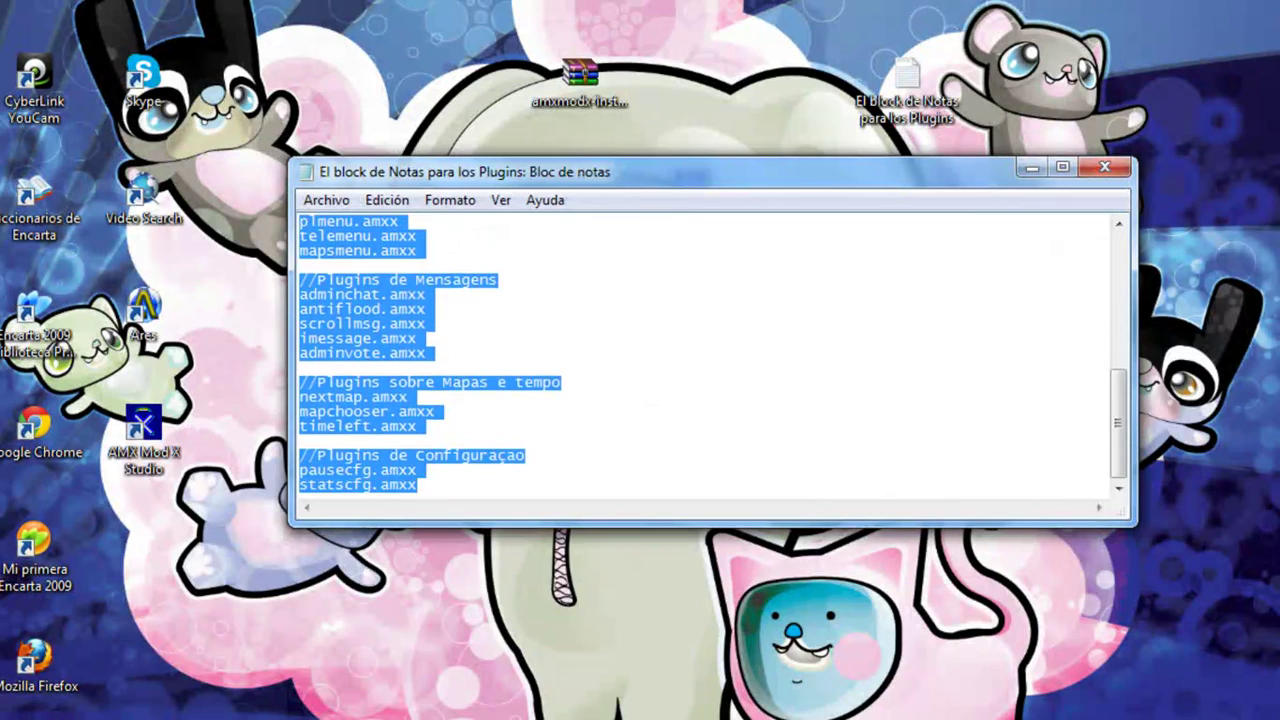
pyautogui.rightClick(373, 306)
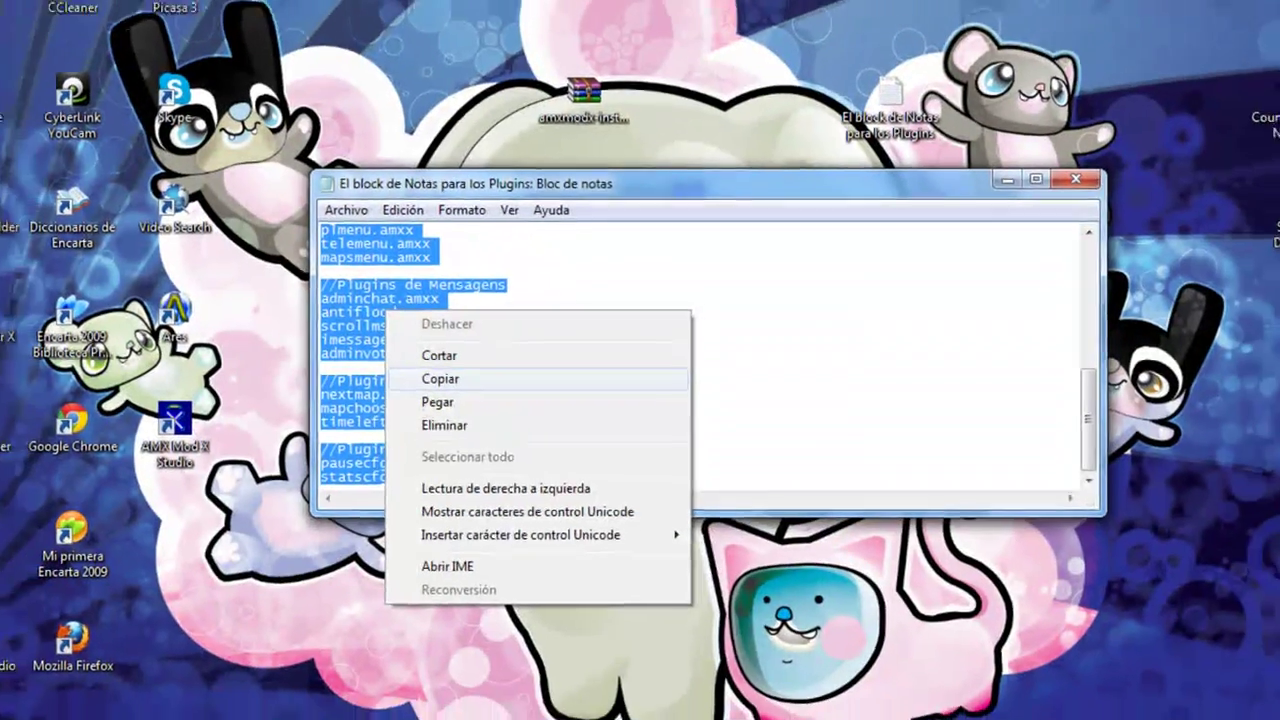
pyautogui.click(440, 378)
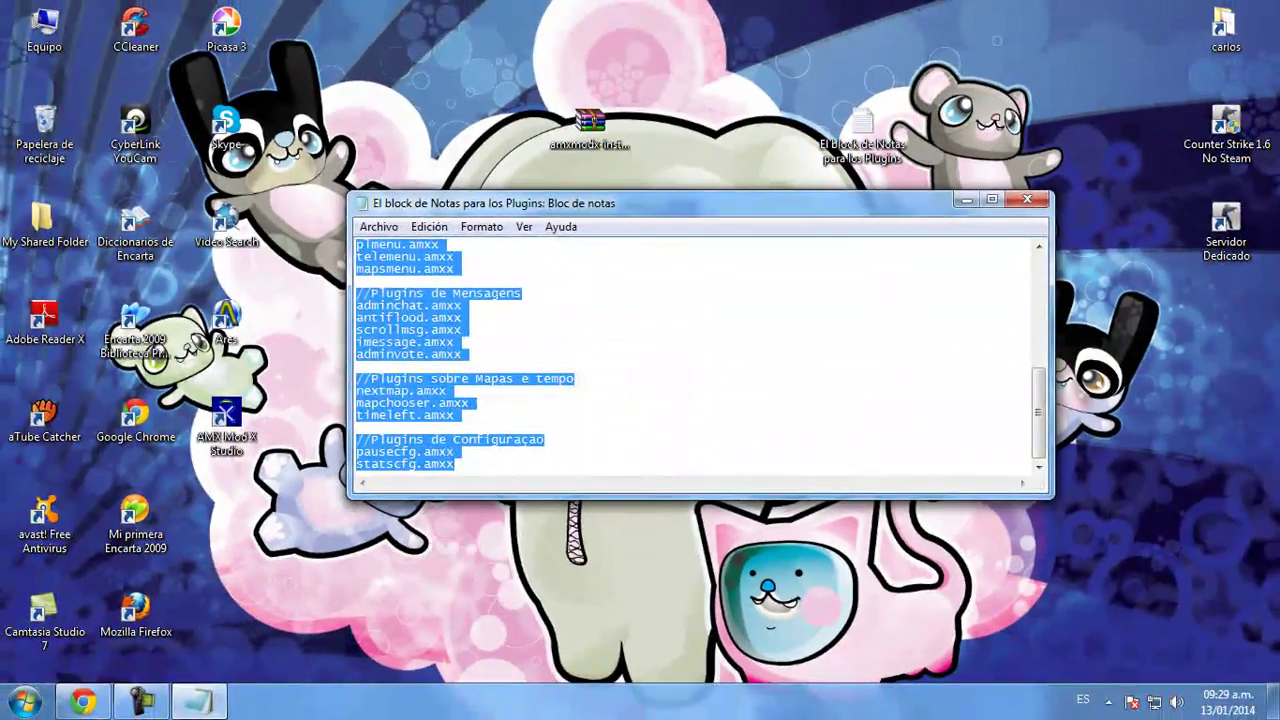
# Open the cstrike folder of Counter-Strike 1.6 under C: Archivos de programa (x86).
pyautogui.click(24, 700)
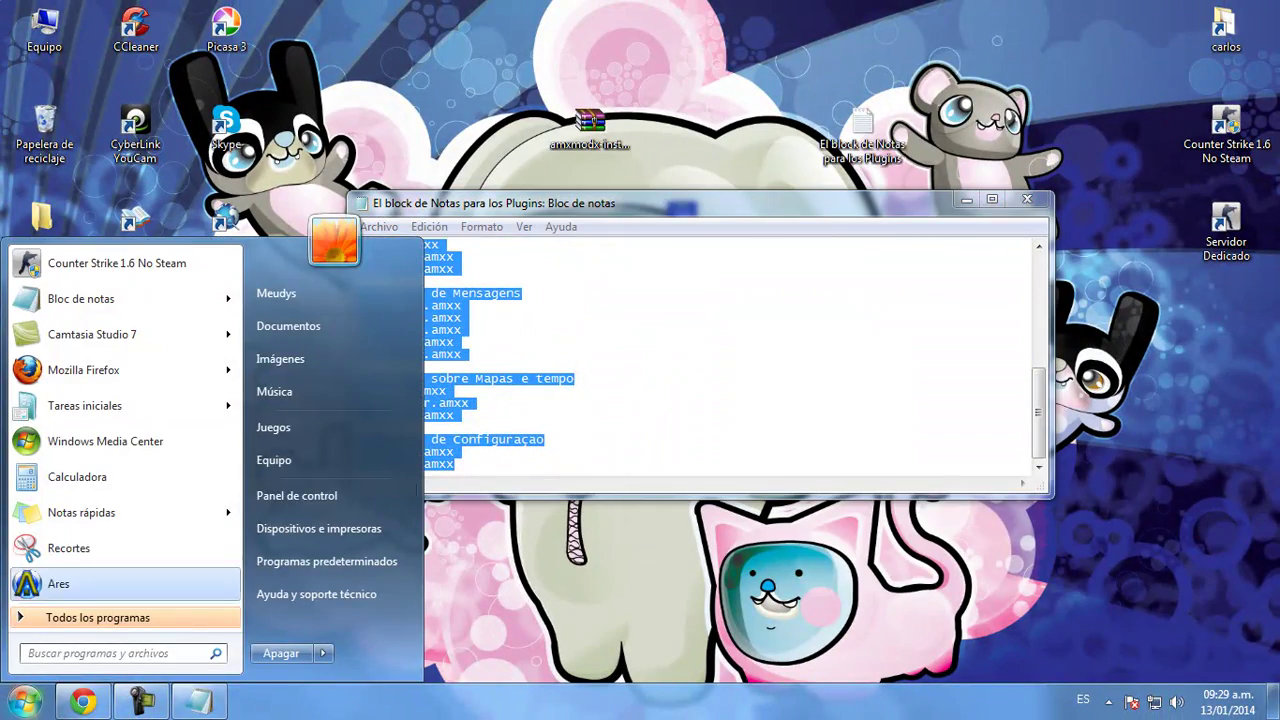
pyautogui.click(290, 460)
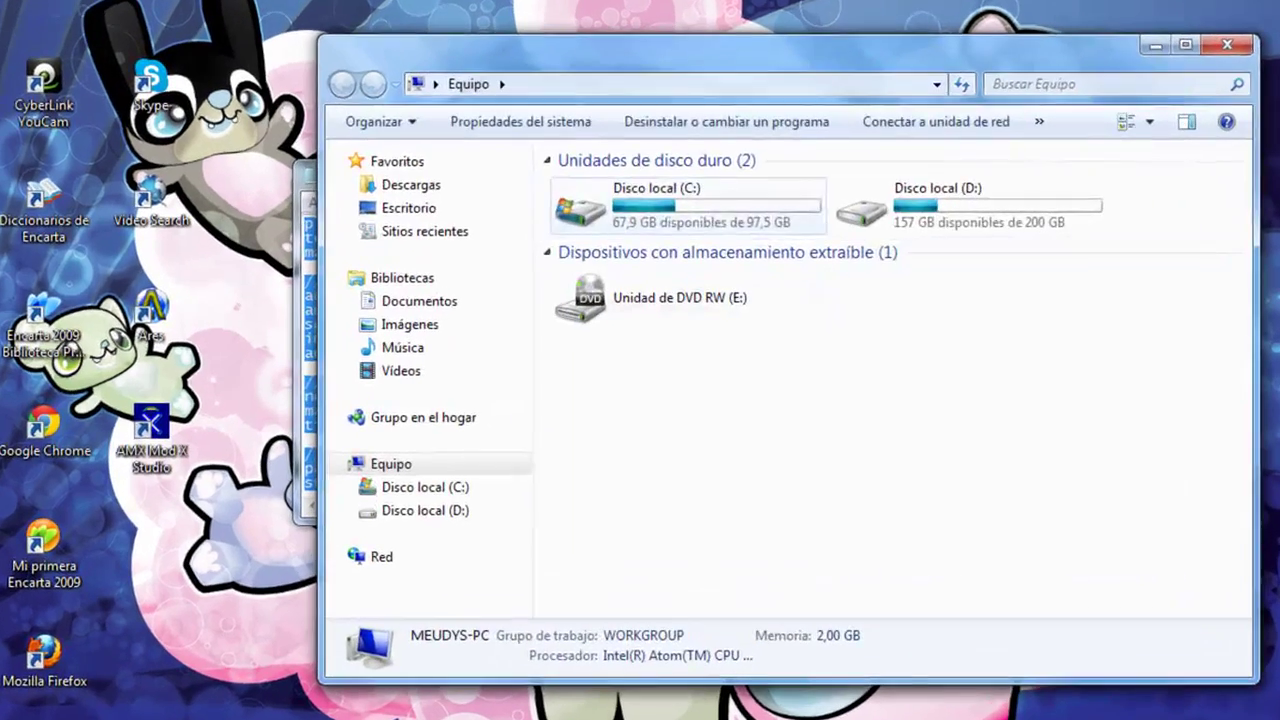
pyautogui.click(670, 226)
pyautogui.doubleClick(673, 210)
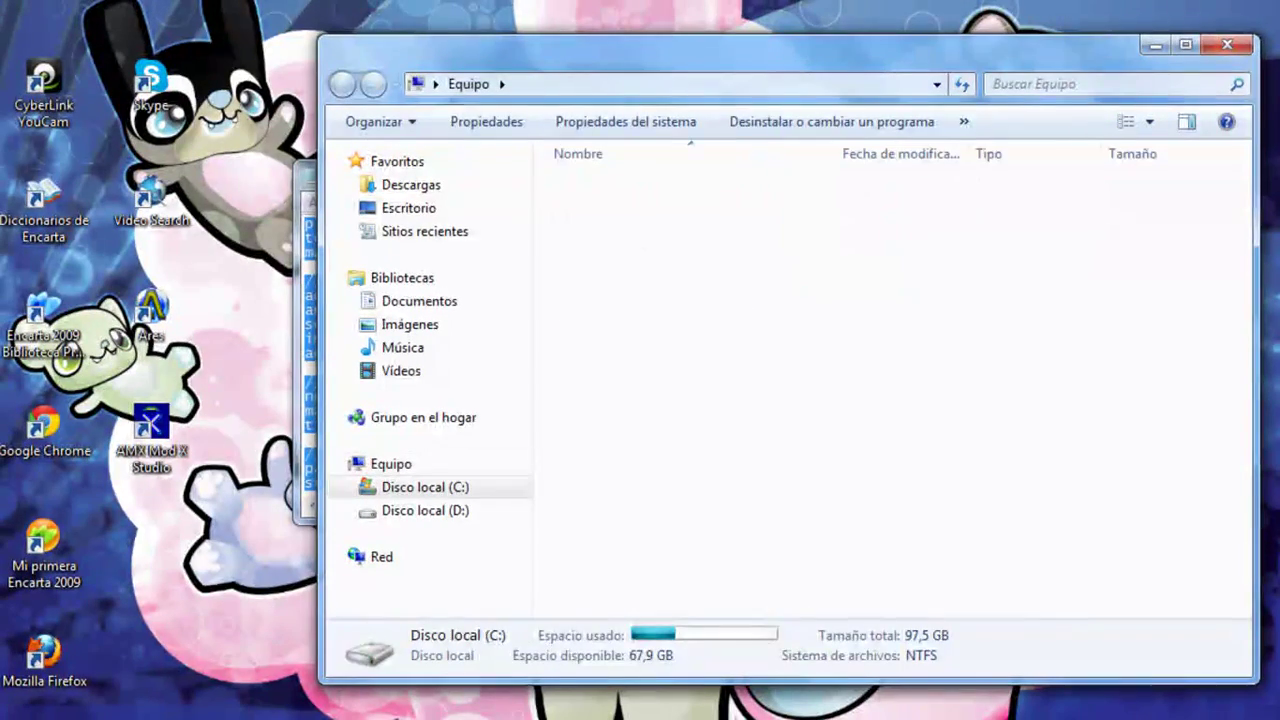
pyautogui.doubleClick(656, 210)
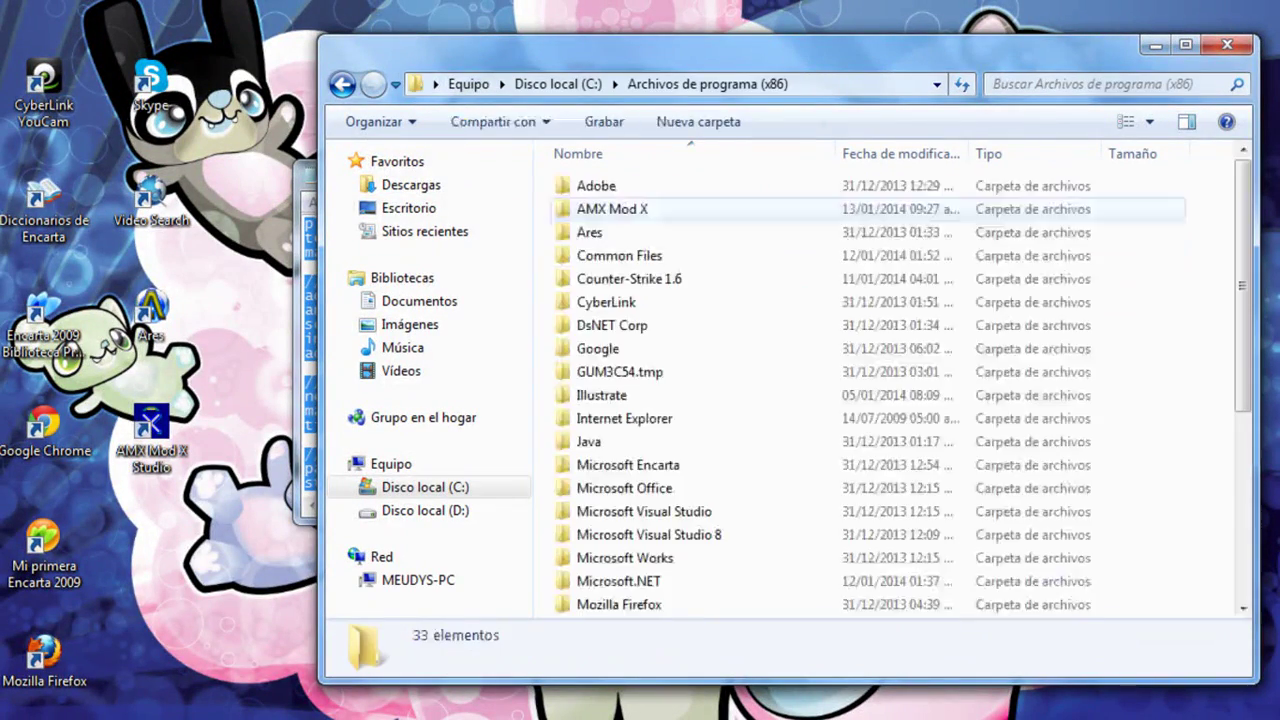
pyautogui.doubleClick(640, 279)
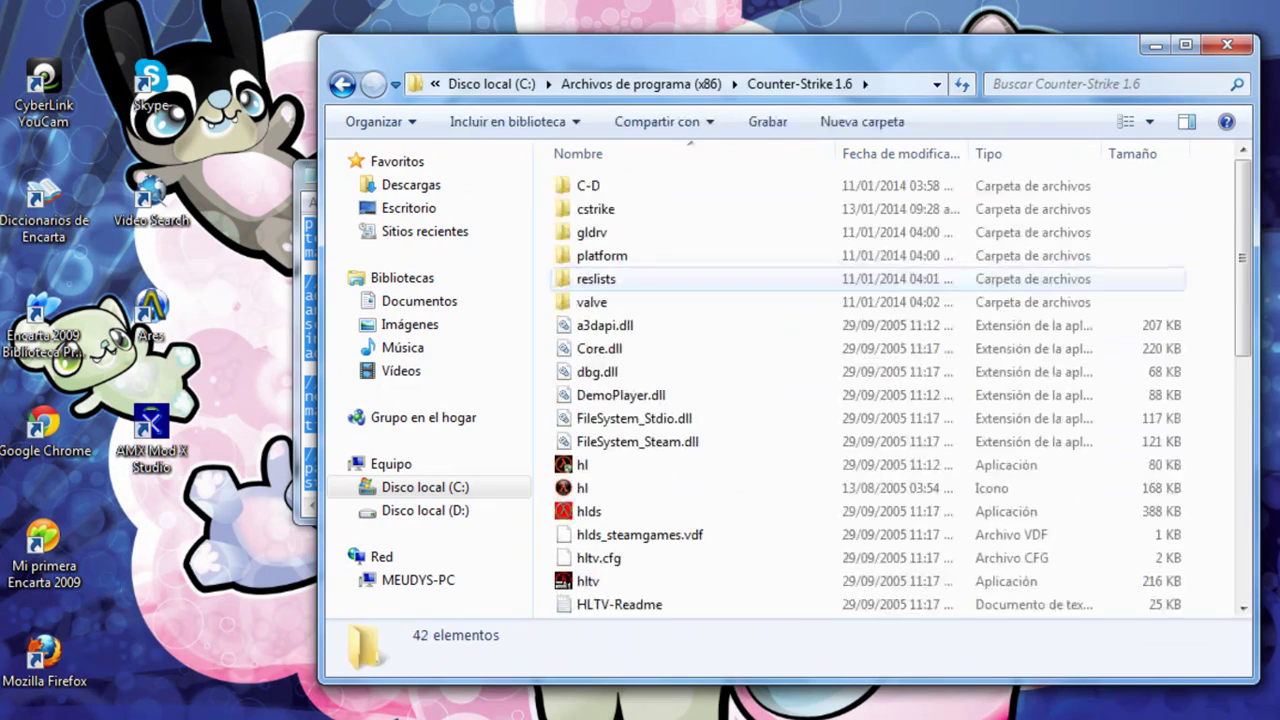
pyautogui.click(600, 209)
pyautogui.doubleClick(600, 209)
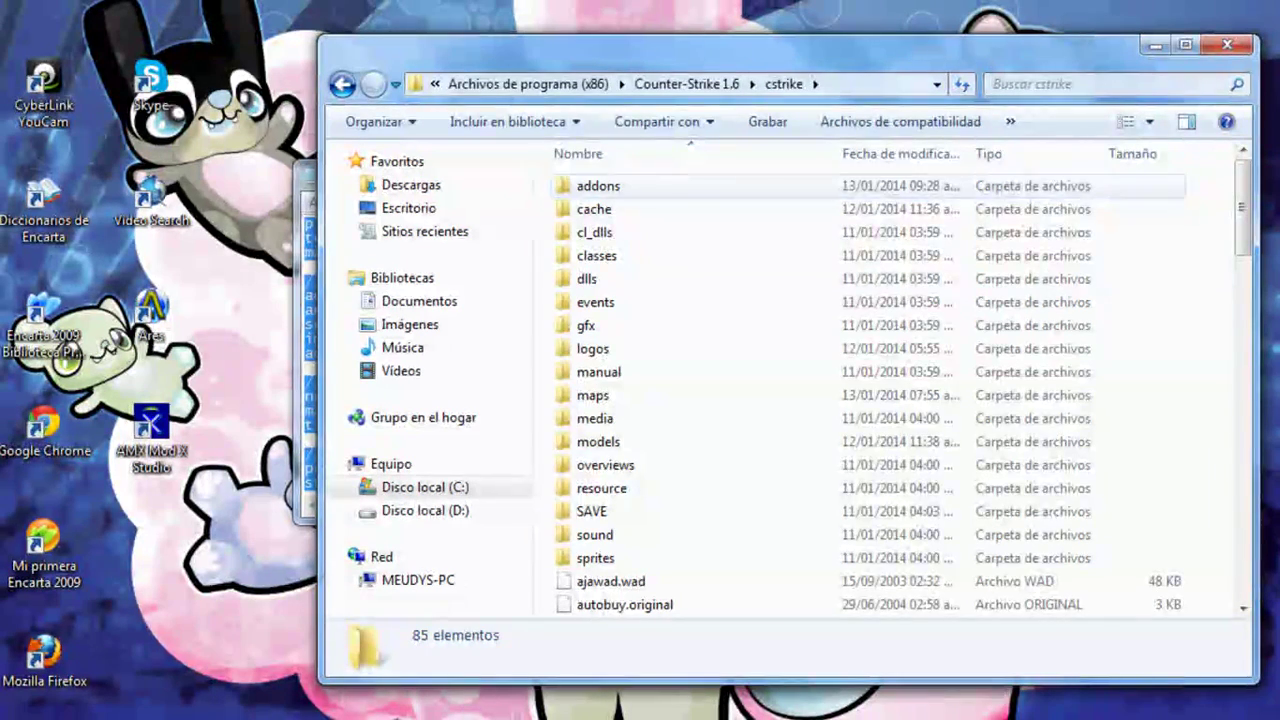
# Go into addons, amxmodx, configs within cstrike and open the plugins configuration file in Notepad.
pyautogui.doubleClick(600, 186)
pyautogui.doubleClick(605, 186)
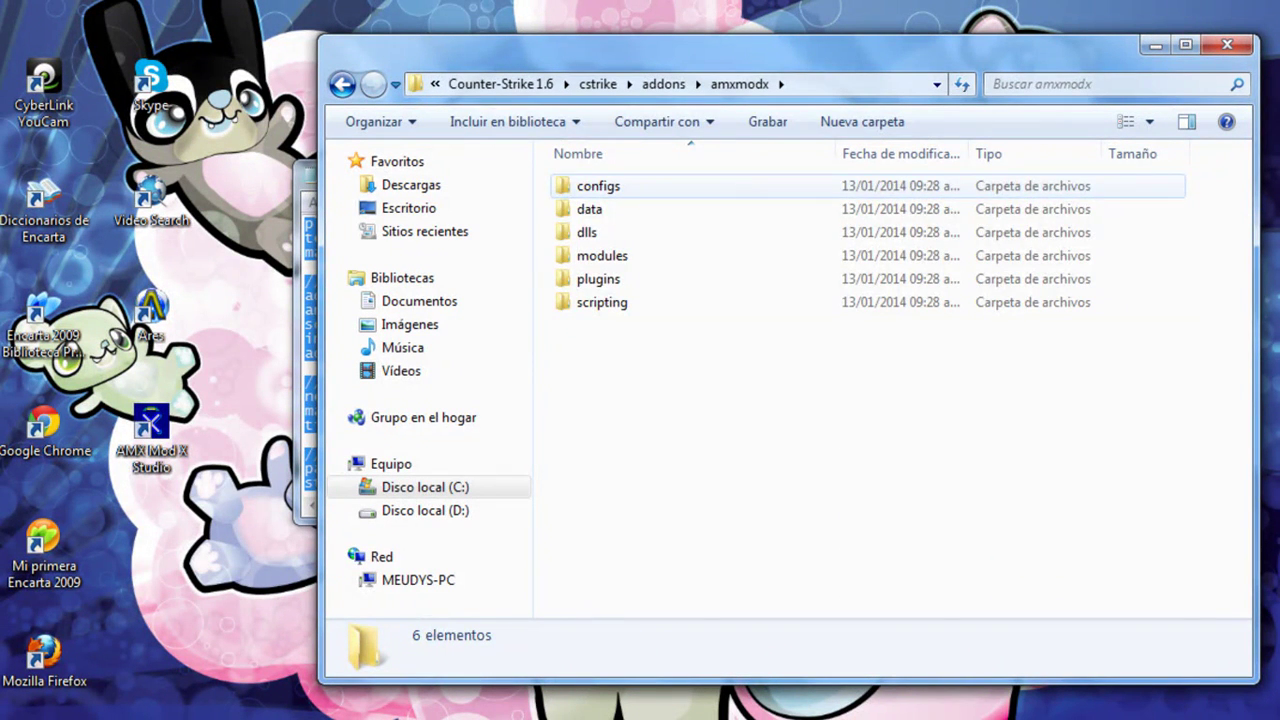
pyautogui.doubleClick(598, 186)
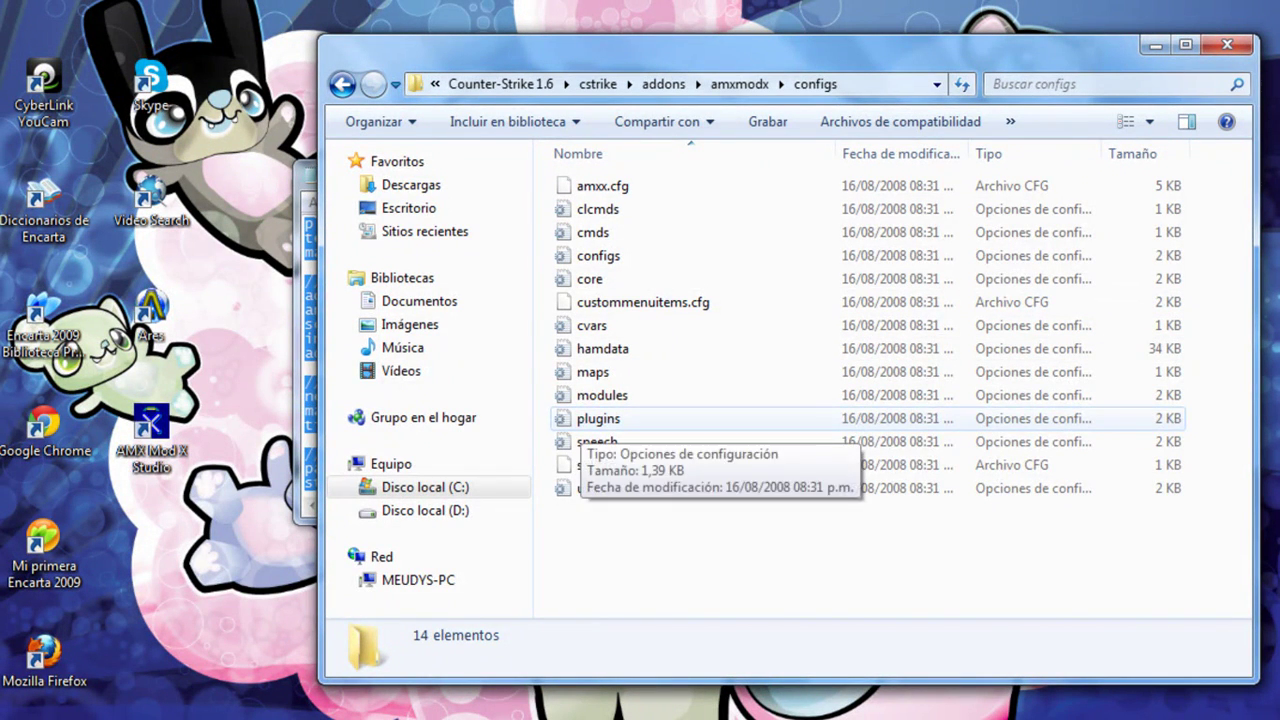
pyautogui.doubleClick(598, 418)
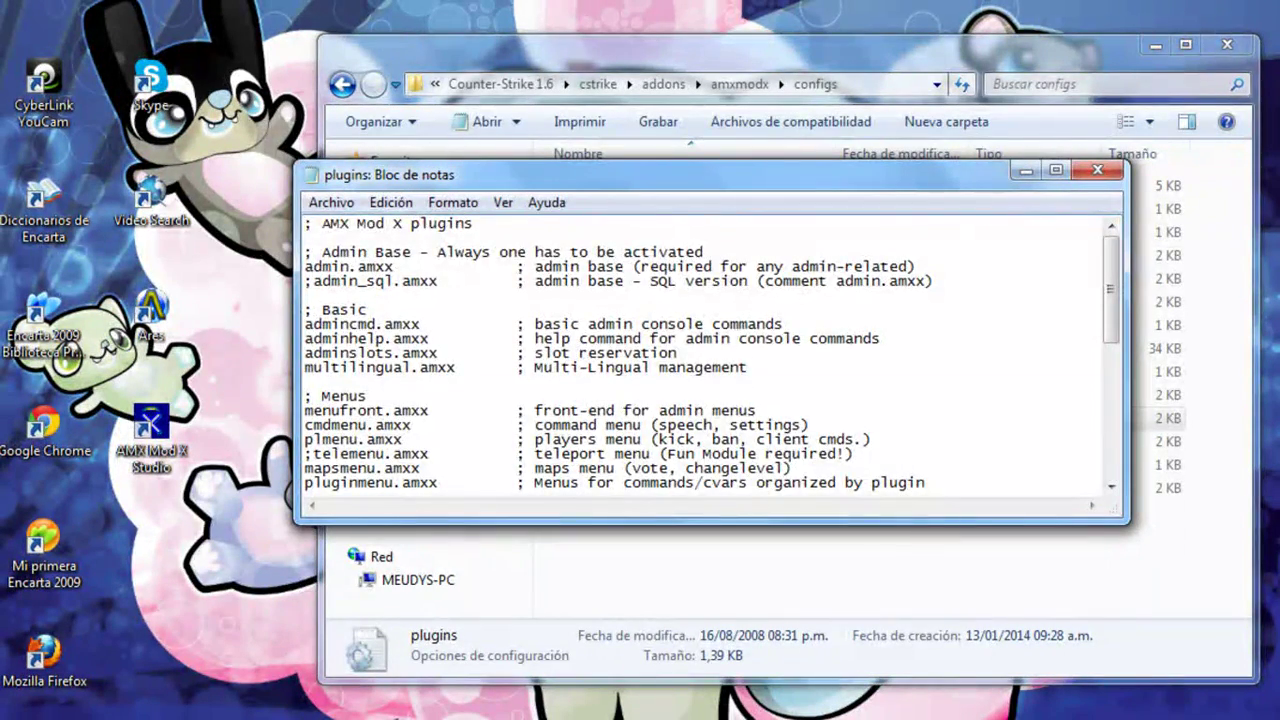
# Delete the entire contents of the plugins configuration file, through the line for custom third-party plugins.
pyautogui.hotkey('shift', 'Down')
pyautogui.hotkey('shift', 'Down')
pyautogui.hotkey('shift', 'Down')
pyautogui.hotkey('shift', 'Down')
pyautogui.hotkey('shift', 'Down')
pyautogui.hotkey('shift', 'Down')
pyautogui.hotkey('shift', 'Down')
pyautogui.hotkey('shift', 'Down')
pyautogui.hotkey('shift', 'Down')
pyautogui.hotkey('shift', 'Down')
pyautogui.hotkey('shift', 'Down')
pyautogui.hotkey('shift', 'Down')
pyautogui.hotkey('shift', 'Down')
pyautogui.hotkey('shift', 'Down')
pyautogui.hotkey('shift', 'Down')
pyautogui.hotkey('shift', 'Down')
pyautogui.hotkey('shift', 'Down')
pyautogui.hotkey('shift', 'Down')
pyautogui.hotkey('shift', 'Down')
pyautogui.hotkey('shift', 'Down')
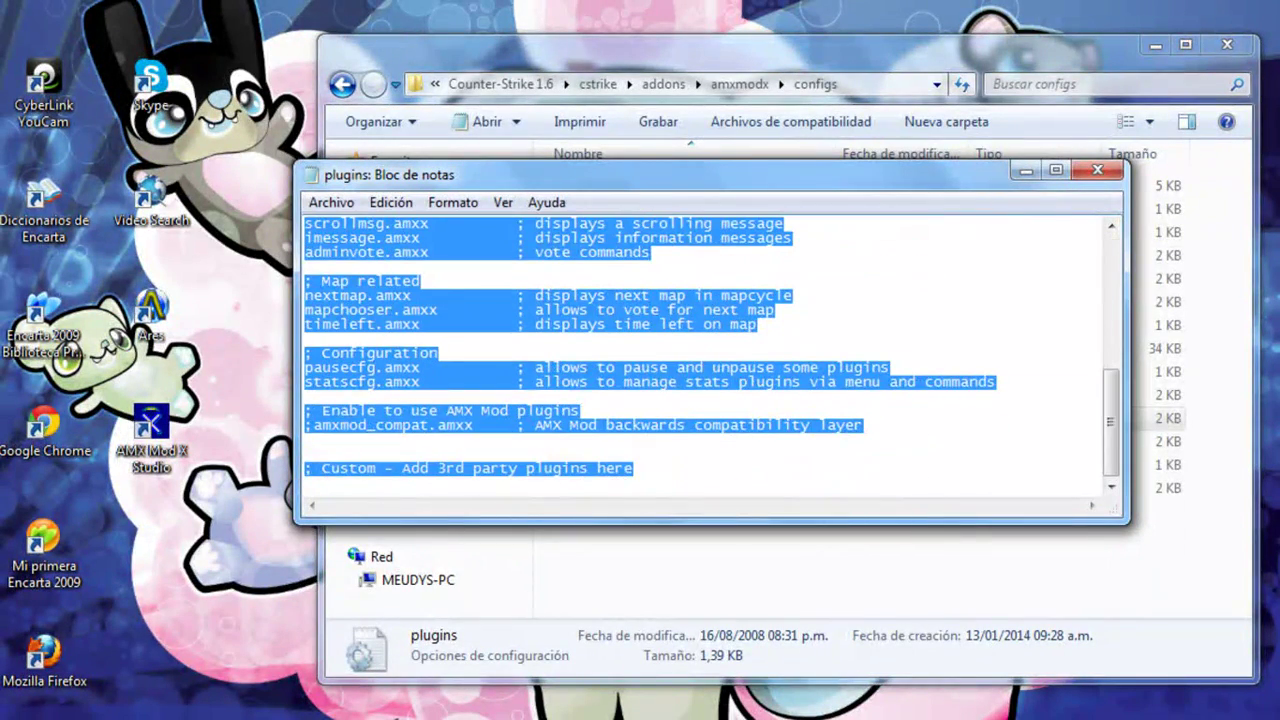
pyautogui.press('Delete')
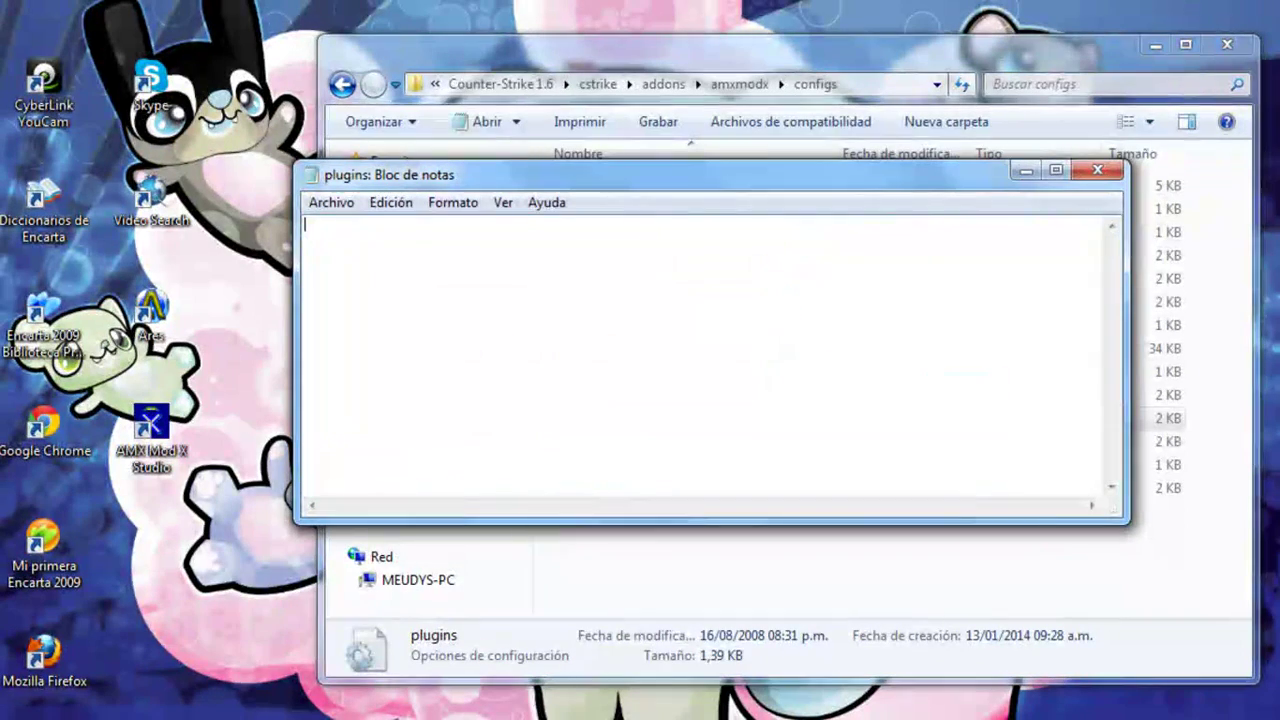
# Paste the copied plugin list into the emptied plugins configuration file and look over its entries.
pyautogui.rightClick(572, 357)
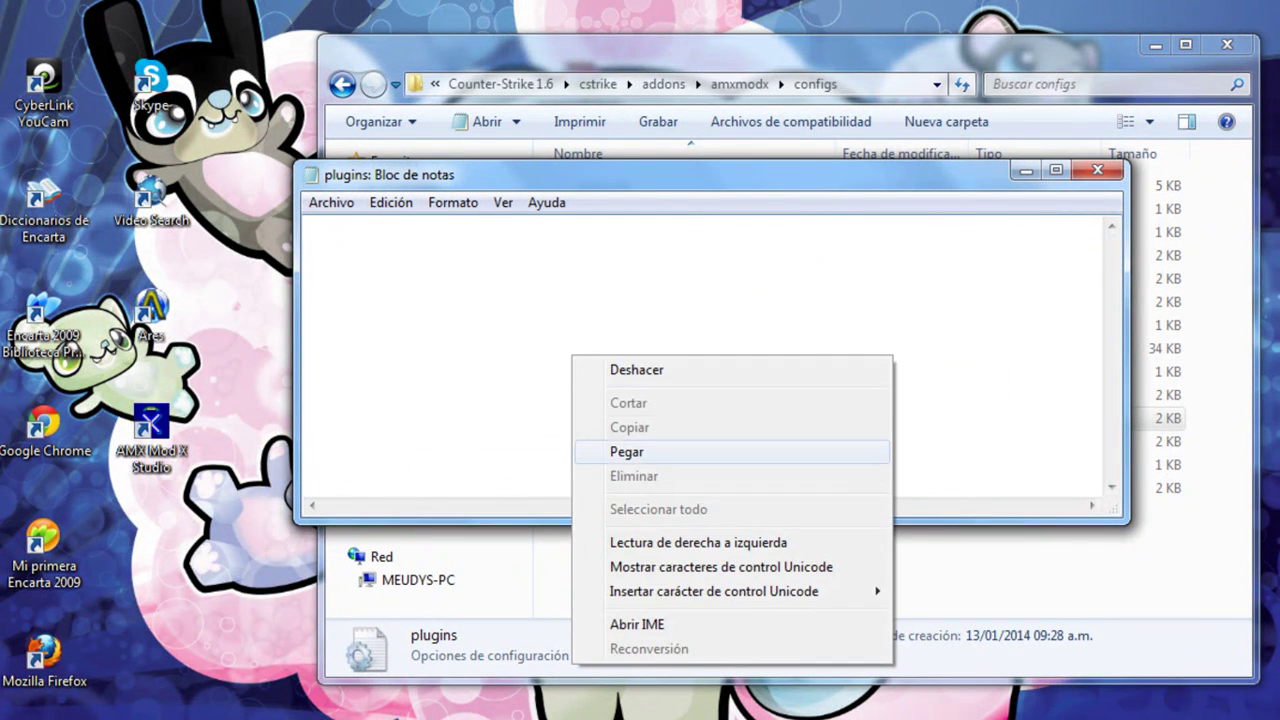
pyautogui.click(627, 452)
pyautogui.scroll(5, 700, 350)
pyautogui.scroll(3, 712, 354)
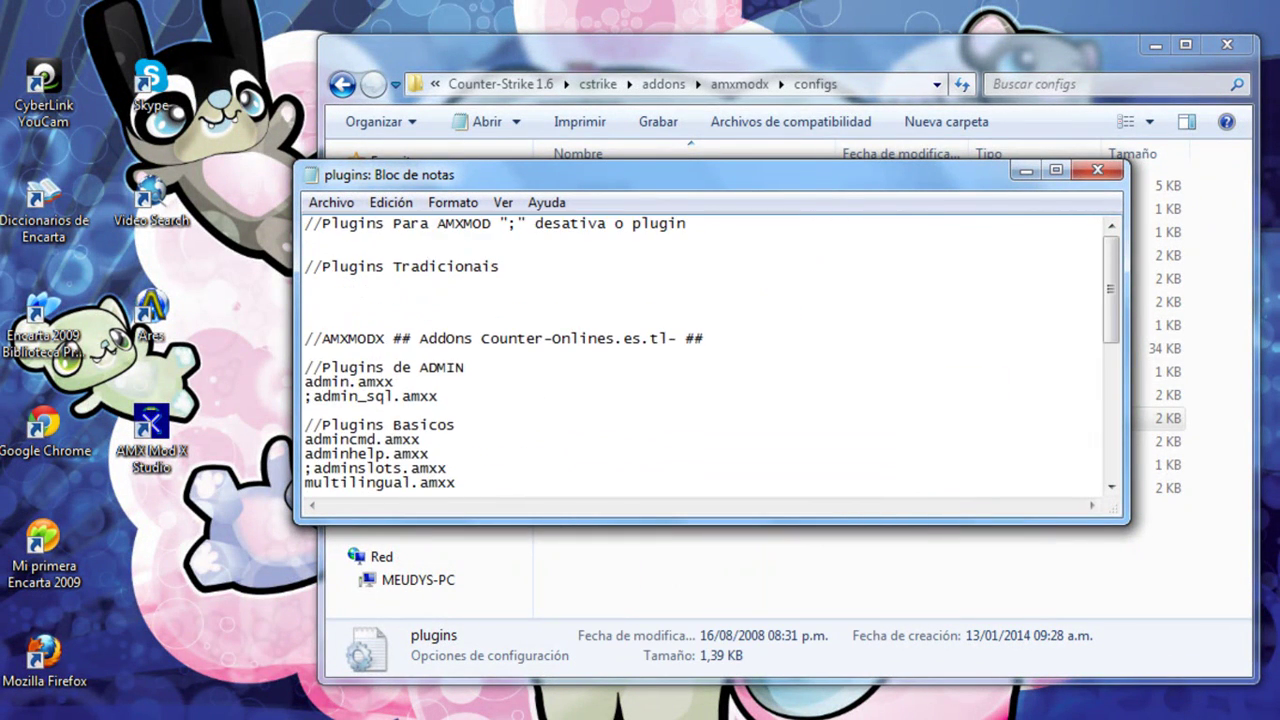
pyautogui.scroll(-5, 700, 350)
pyautogui.scroll(2, 700, 350)
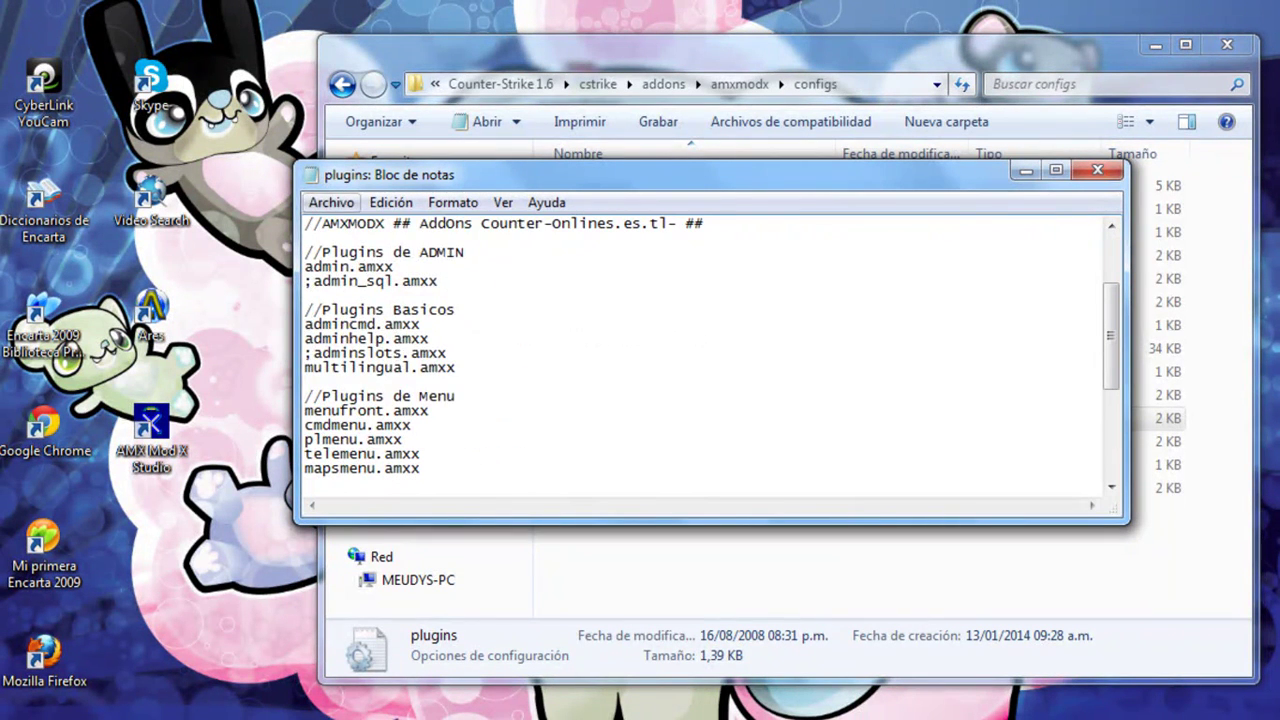
pyautogui.click(331, 203)
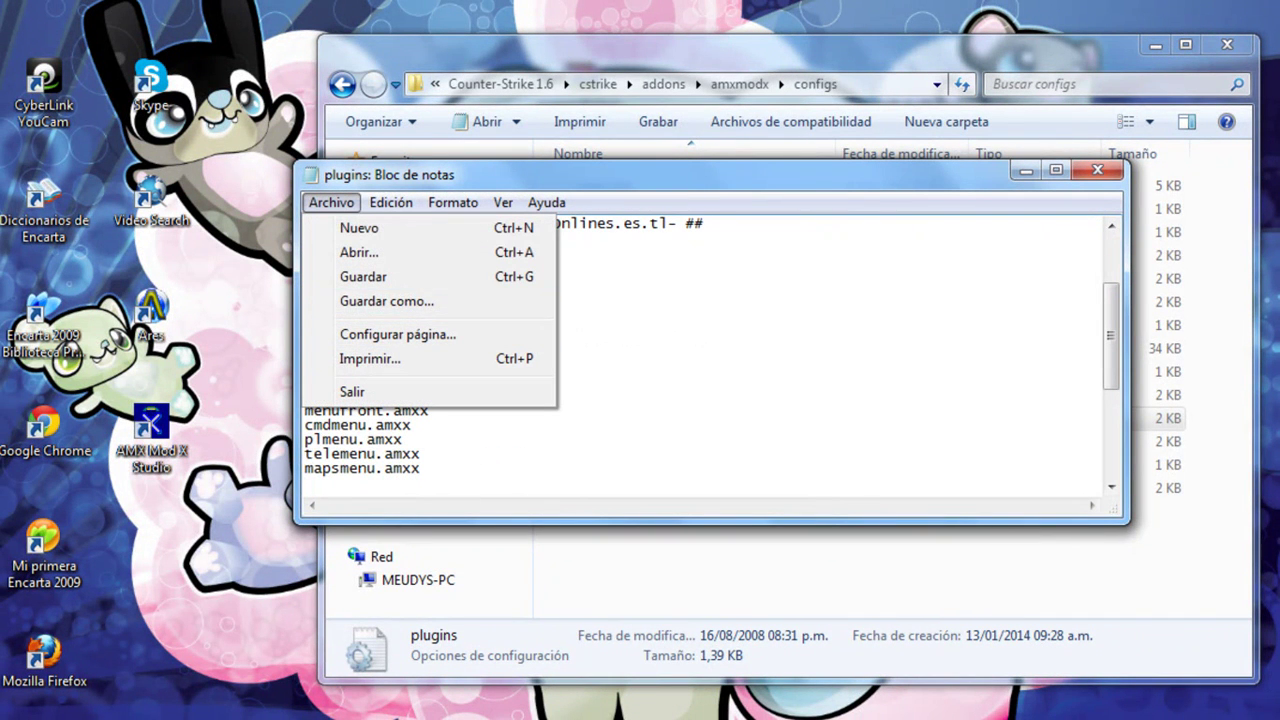
pyautogui.click(616, 281)
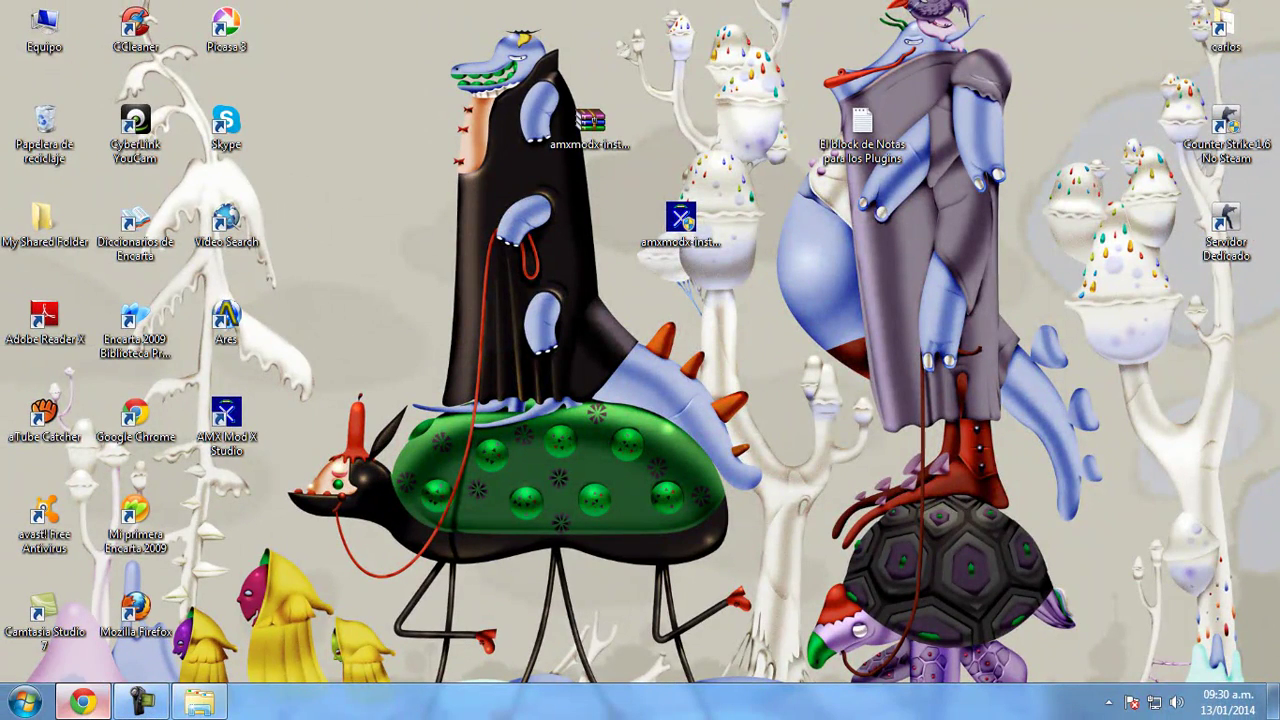
# Switch to Chrome, dismiss the welcome popup on the server-counter-strike.mex.tl plugins page and browse its table of downloadable plugins.
pyautogui.click(83, 701)
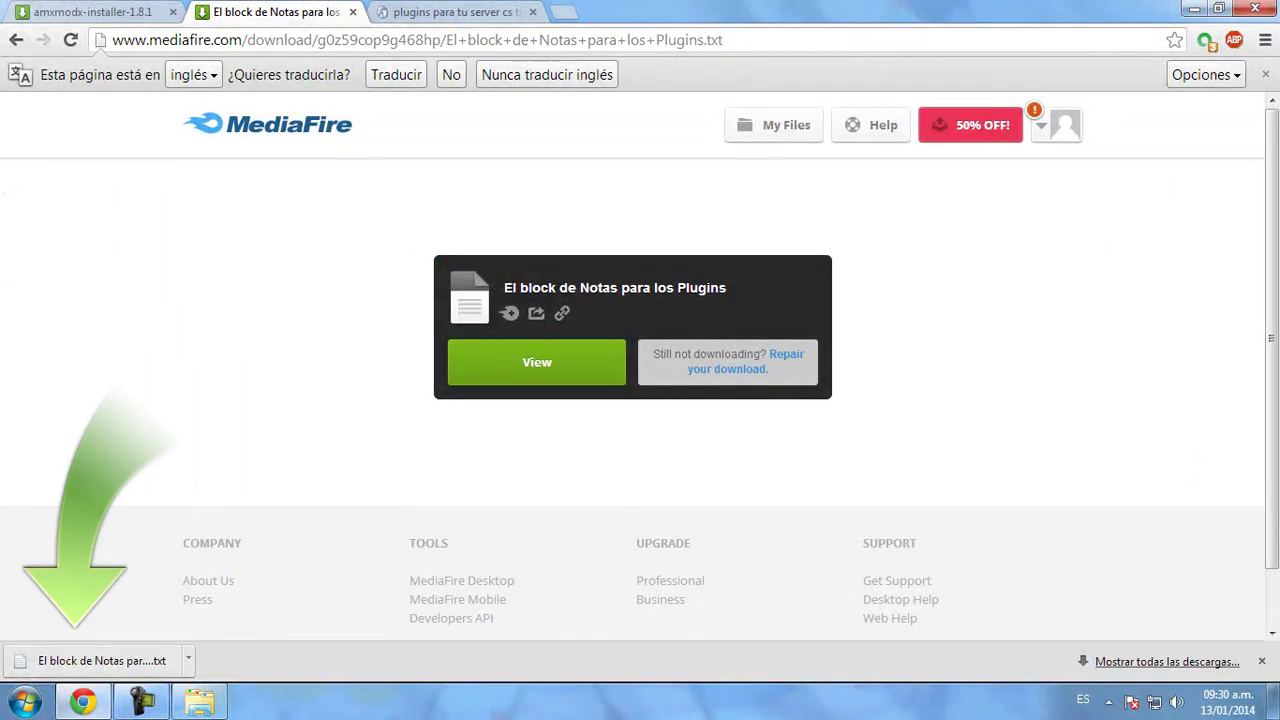
pyautogui.hotkey('ctrl', 'Tab')
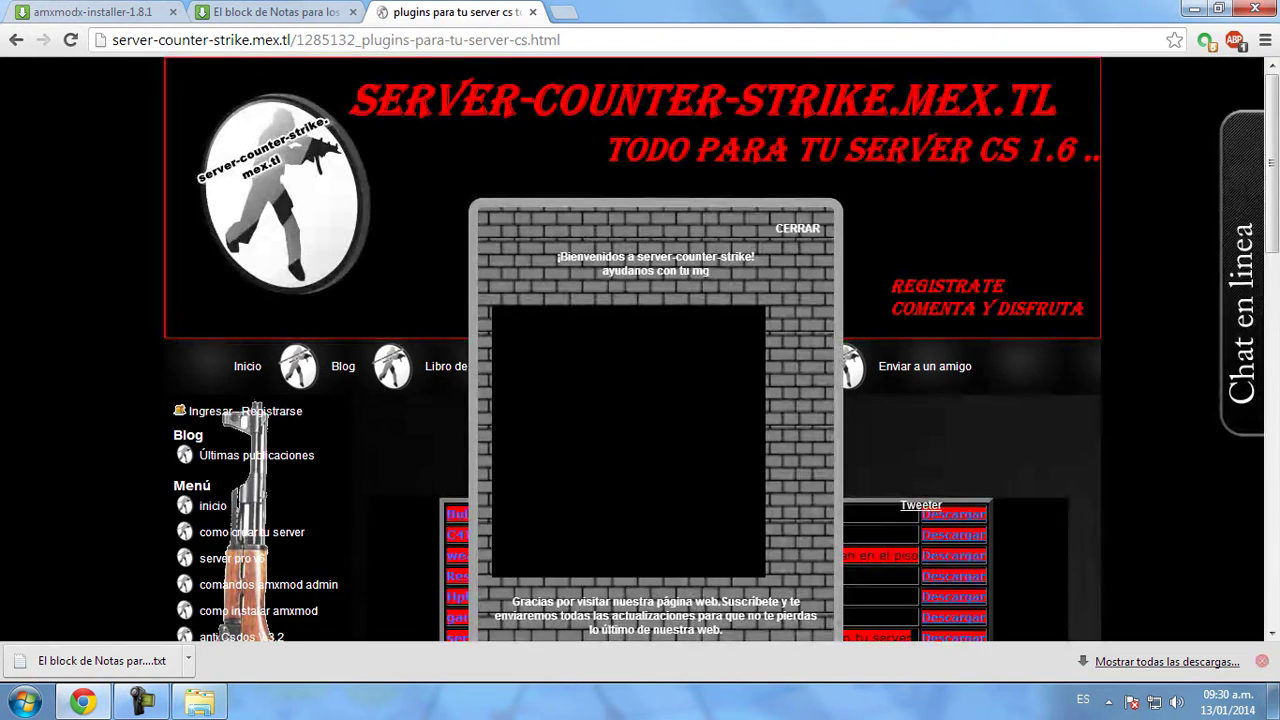
pyautogui.click(1262, 661)
pyautogui.click(797, 229)
pyautogui.scroll(-2, 640, 400)
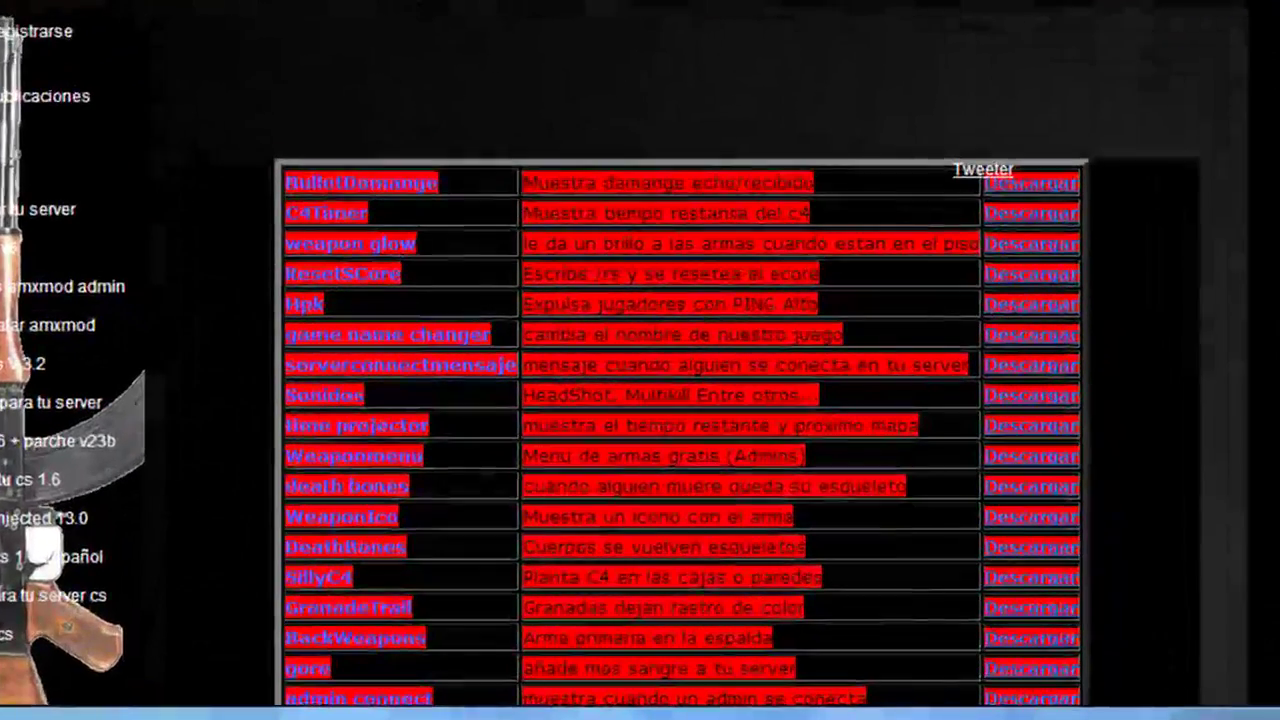
pyautogui.scroll(-3, 640, 400)
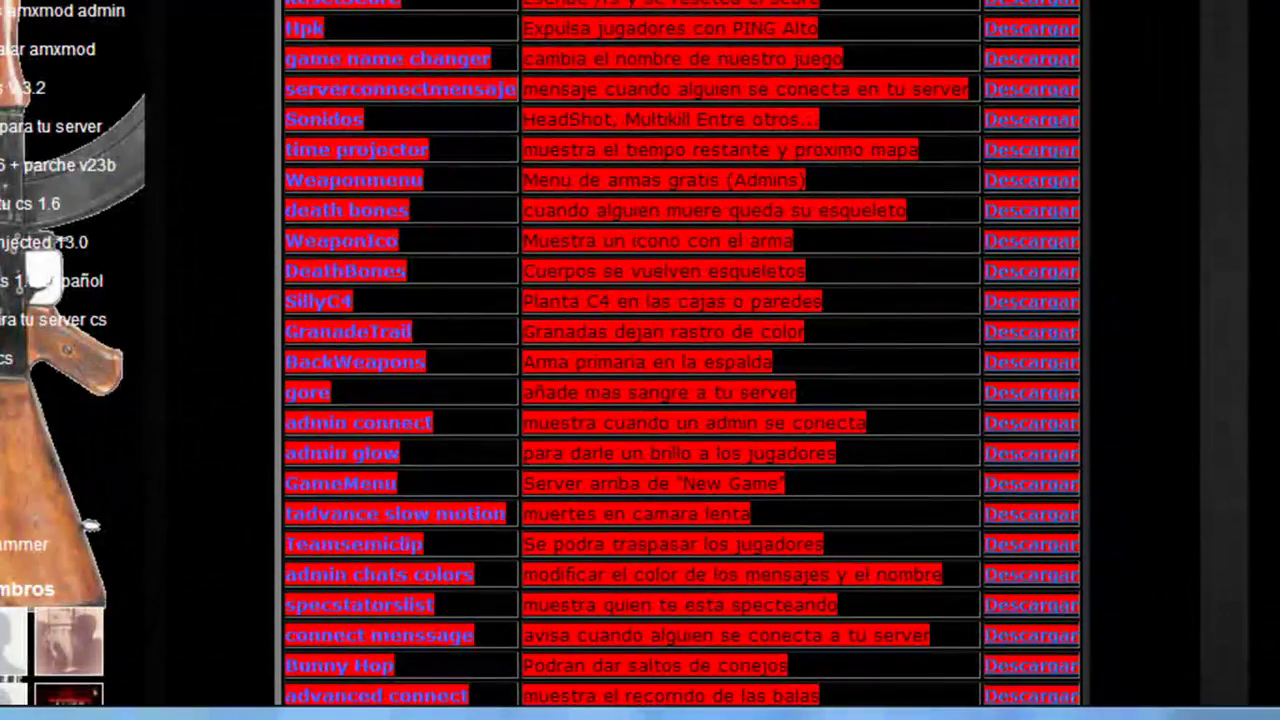
pyautogui.scroll(1, 640, 400)
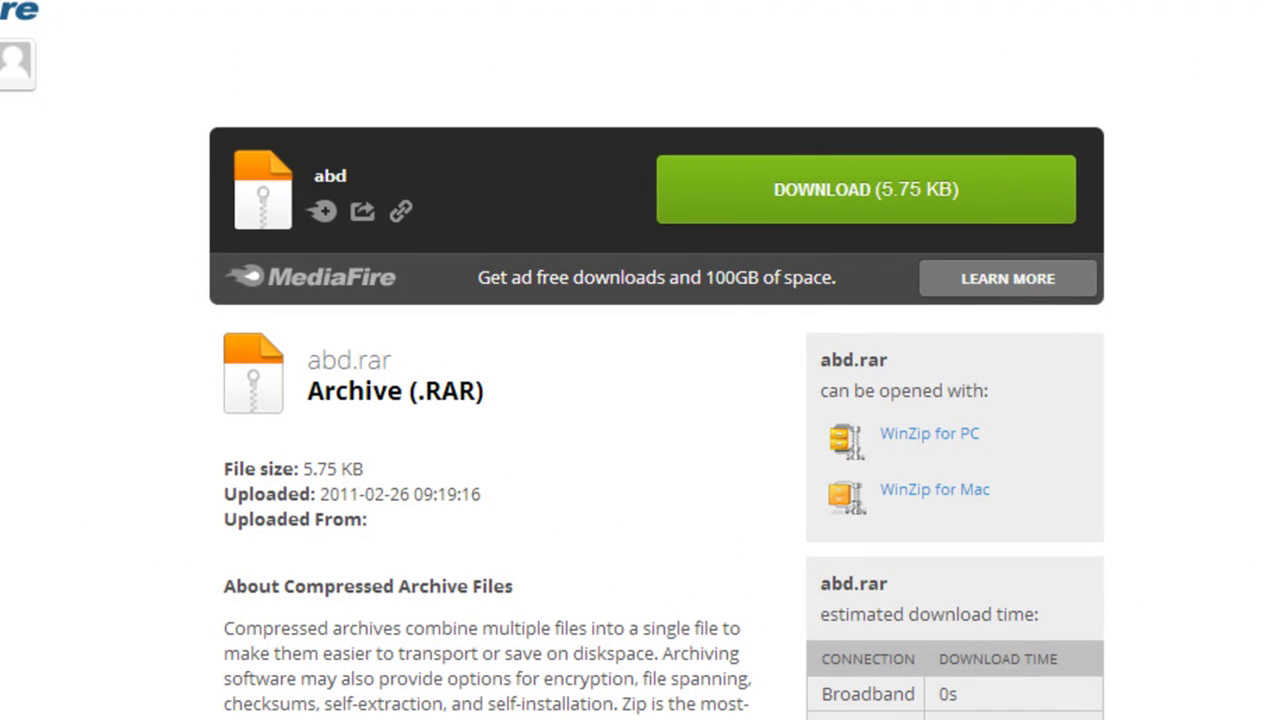
# Download the abd.rar plugin archive from MediaFire, close the extra advertising tab and minimize the browser.
pyautogui.click(866, 190)
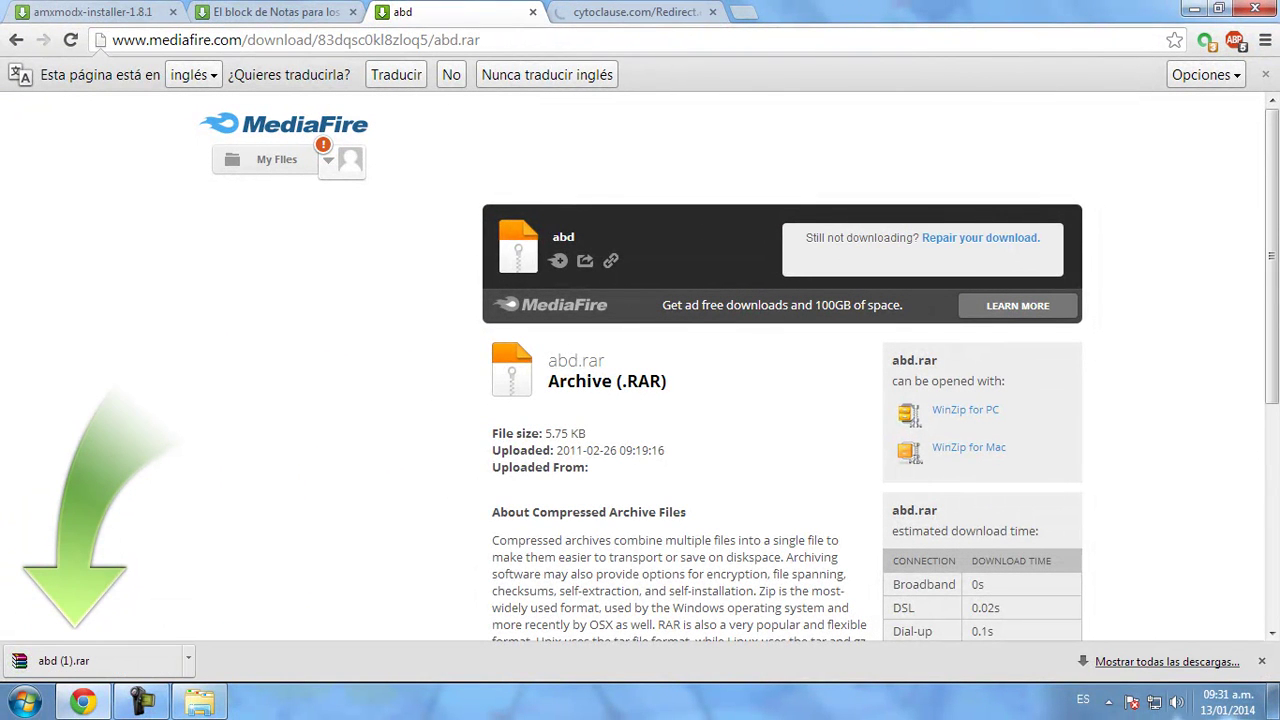
pyautogui.click(1262, 661)
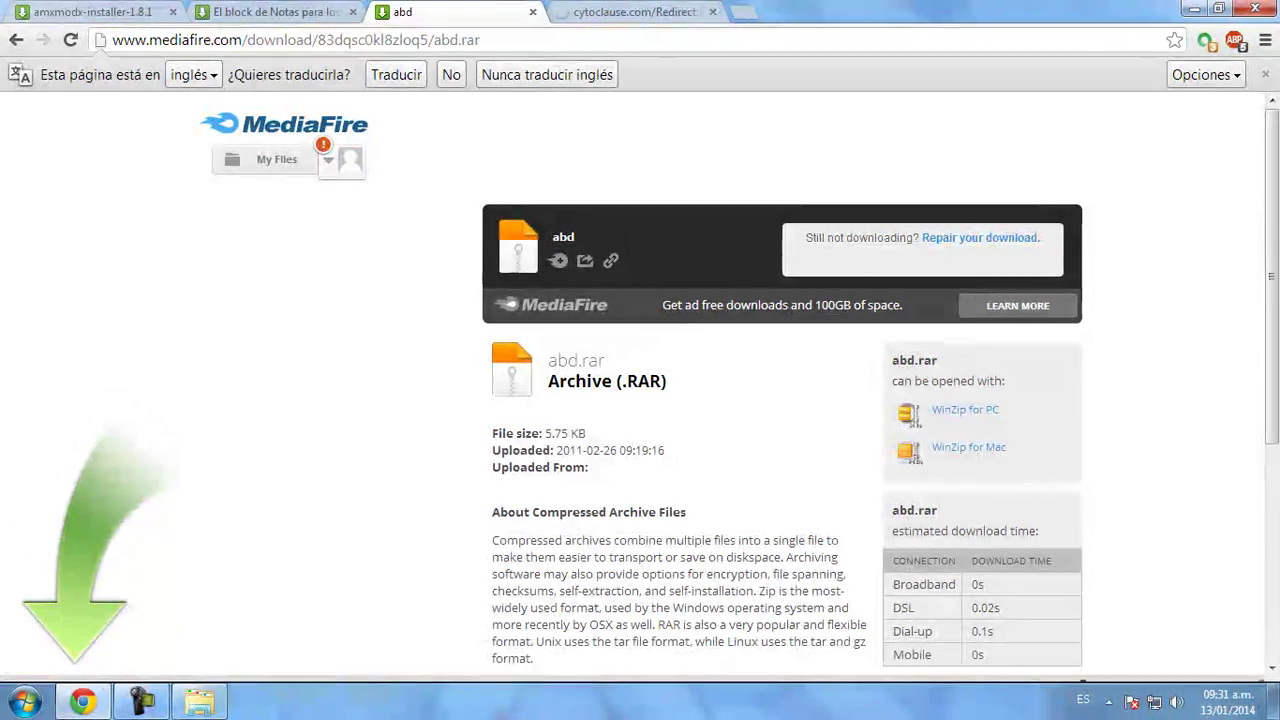
pyautogui.click(713, 12)
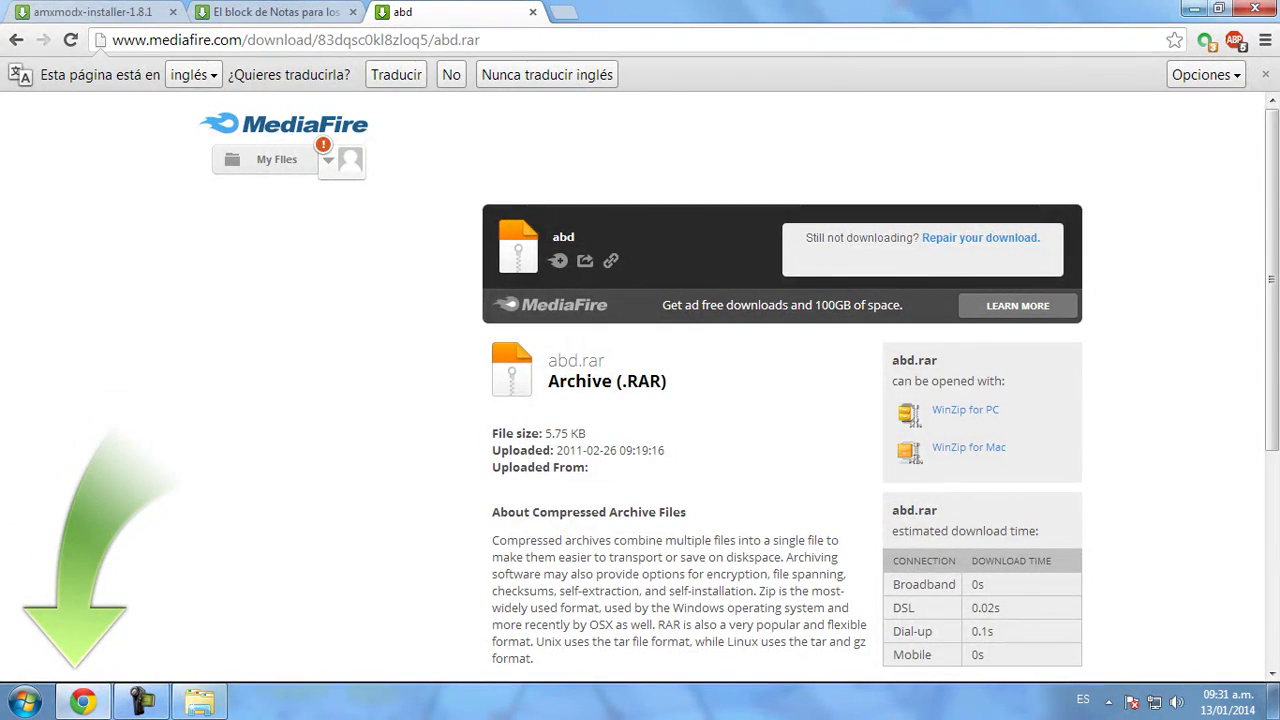
pyautogui.click(1194, 9)
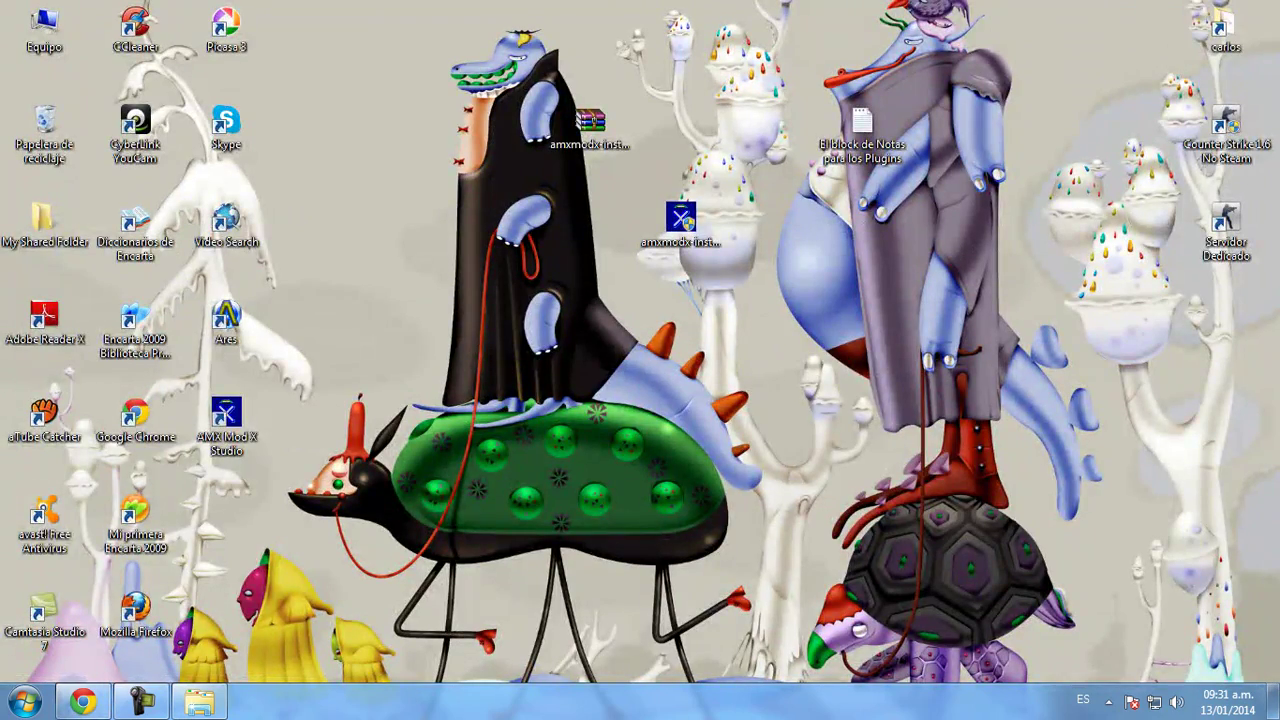
# Move the AMX Mod X Studio desktop shortcut beside the top-centre icons and open the Descargas folder.
pyautogui.moveTo(226, 420); pyautogui.dragTo(772, 40)
pyautogui.click(24, 702)
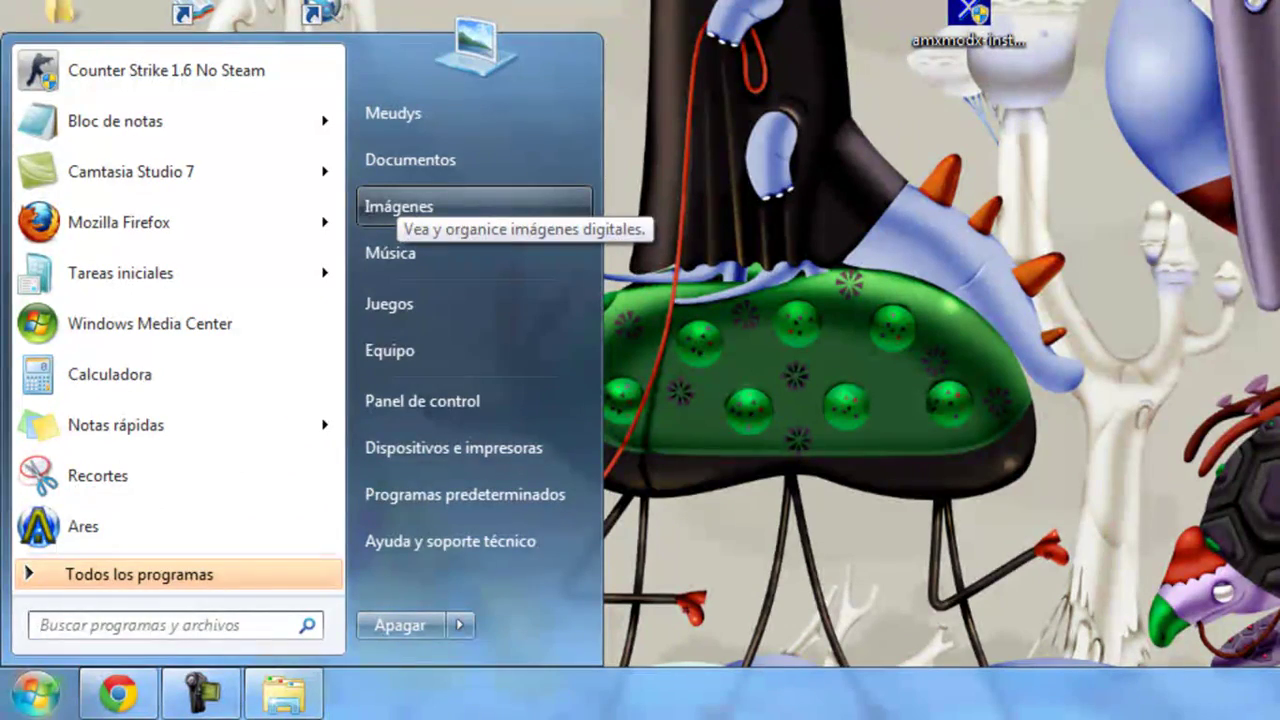
pyautogui.click(410, 160)
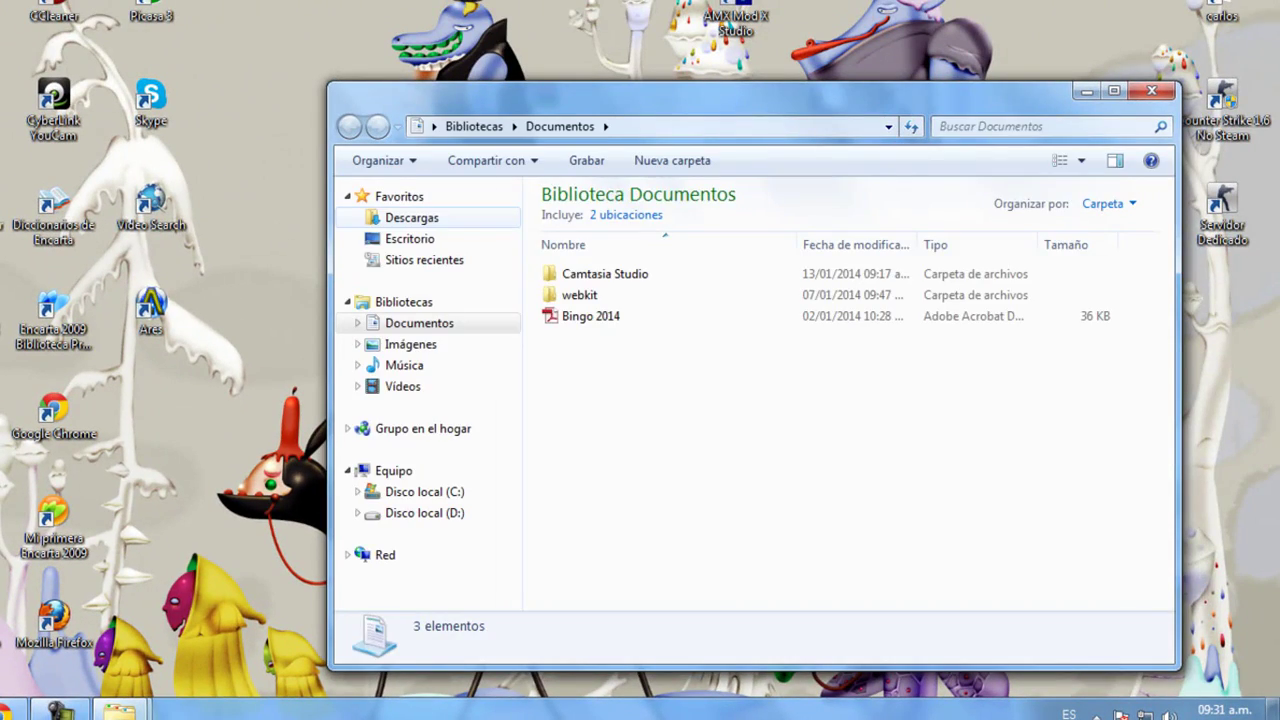
pyautogui.click(412, 218)
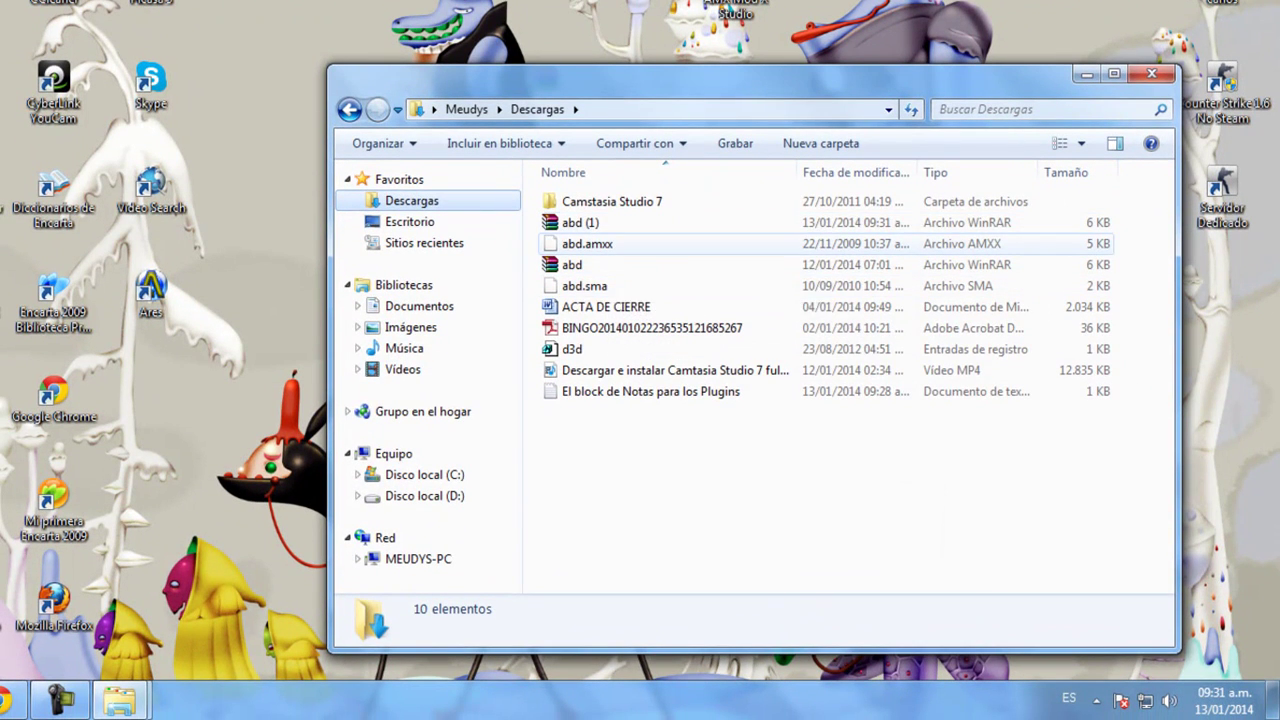
# Delete the older abd.amxx, abd archive and abd.sma files from the Descargas folder.
pyautogui.click(587, 243)
pyautogui.keyDown('shift'); pyautogui.click(584, 286); pyautogui.keyUp('shift')
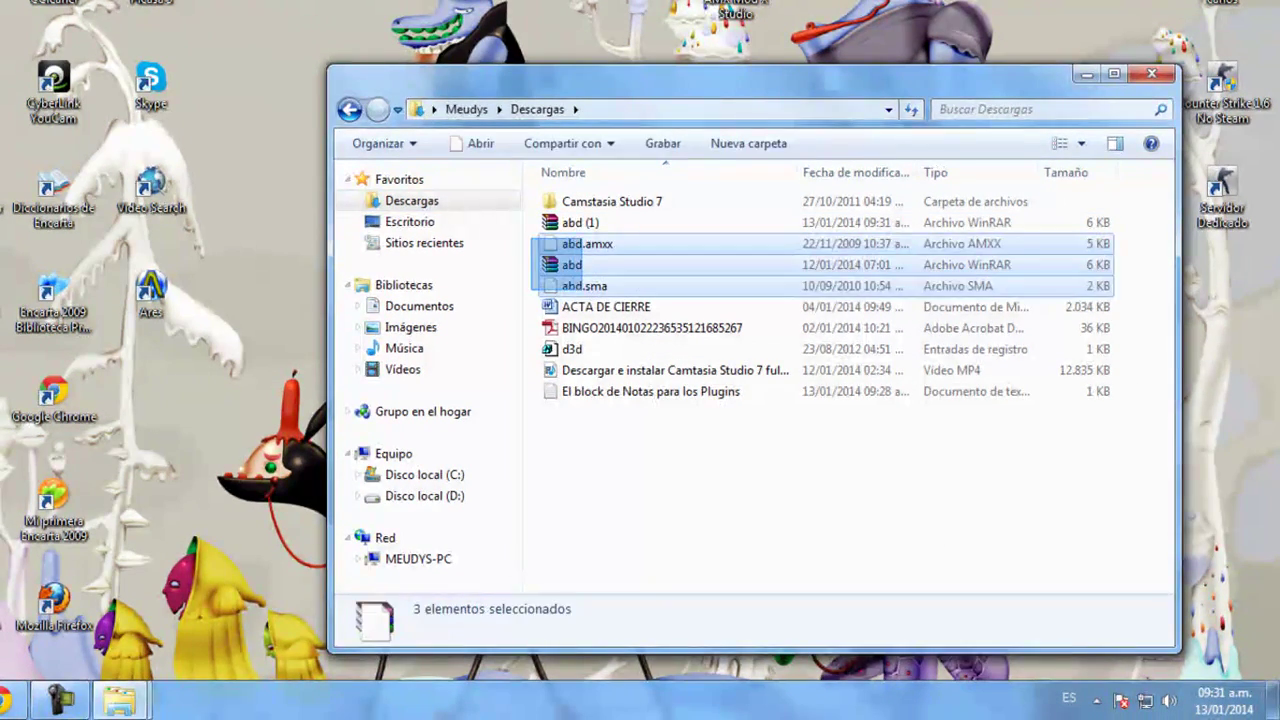
pyautogui.rightClick(584, 287)
pyautogui.click(639, 554)
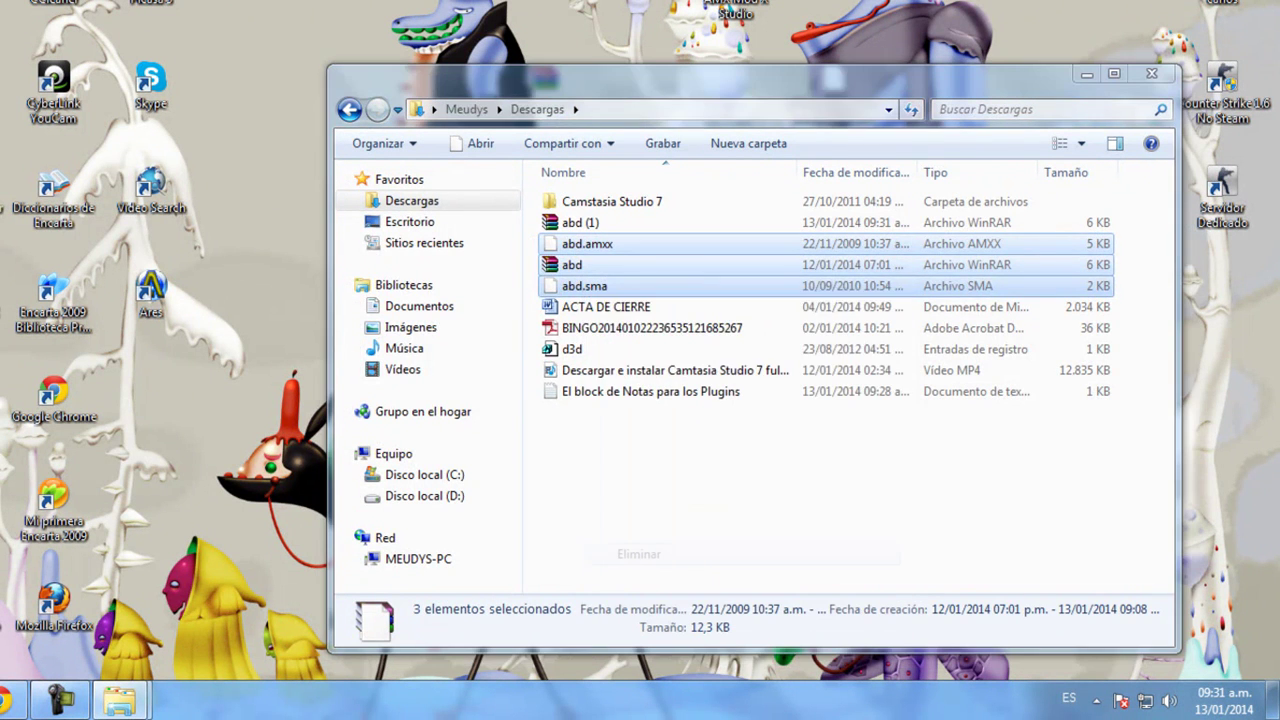
pyautogui.press('Return')
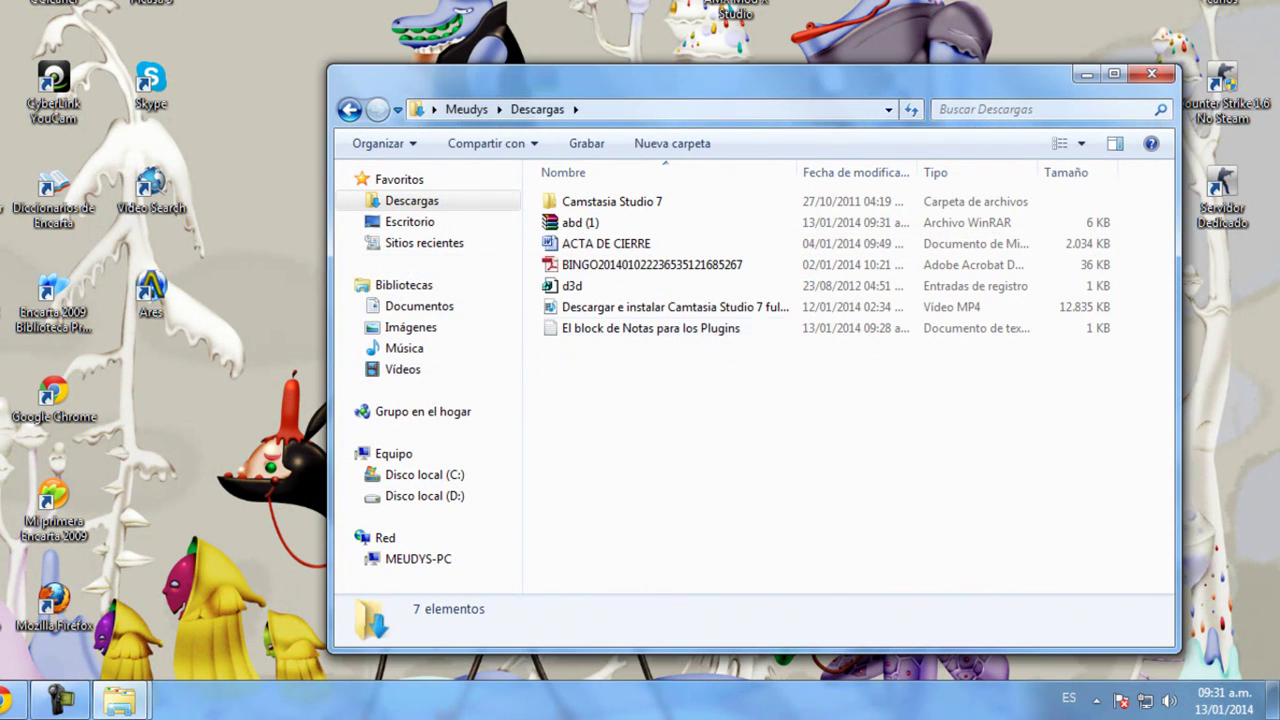
# Extract the abd (1) archive directly into the Descargas folder and select the extracted abd.amxx file.
pyautogui.rightClick(597, 225)
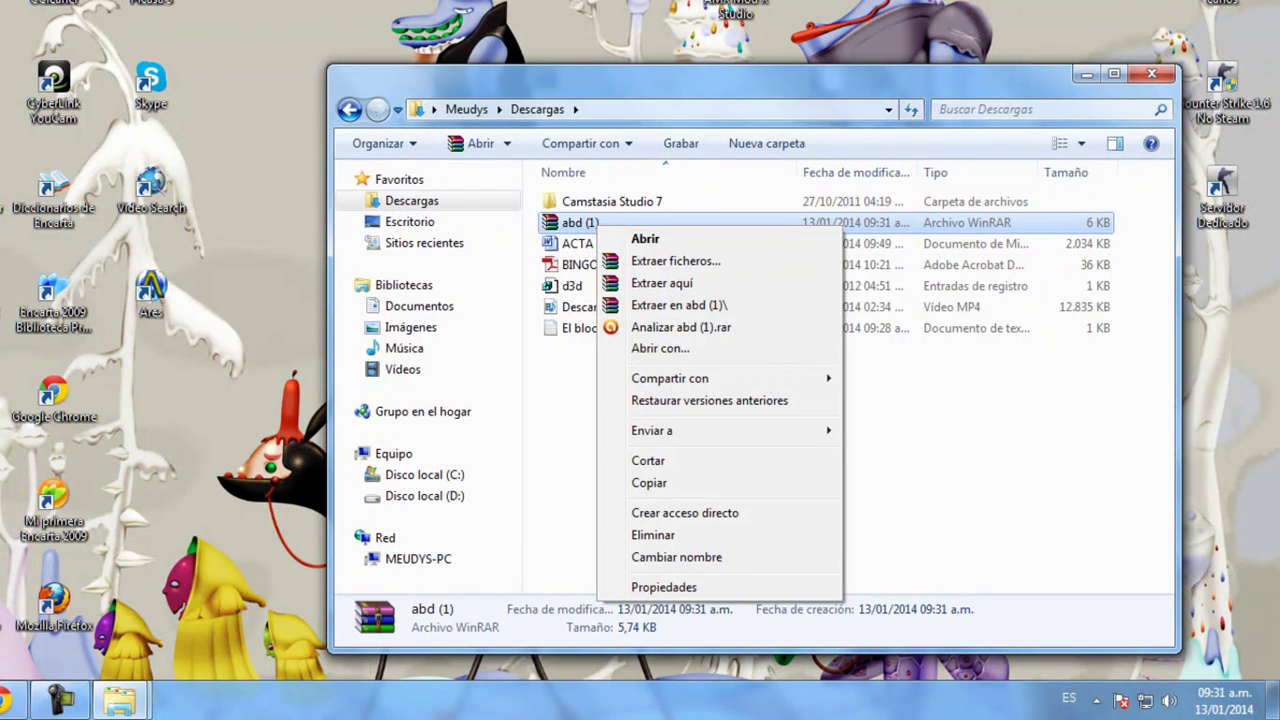
pyautogui.click(661, 283)
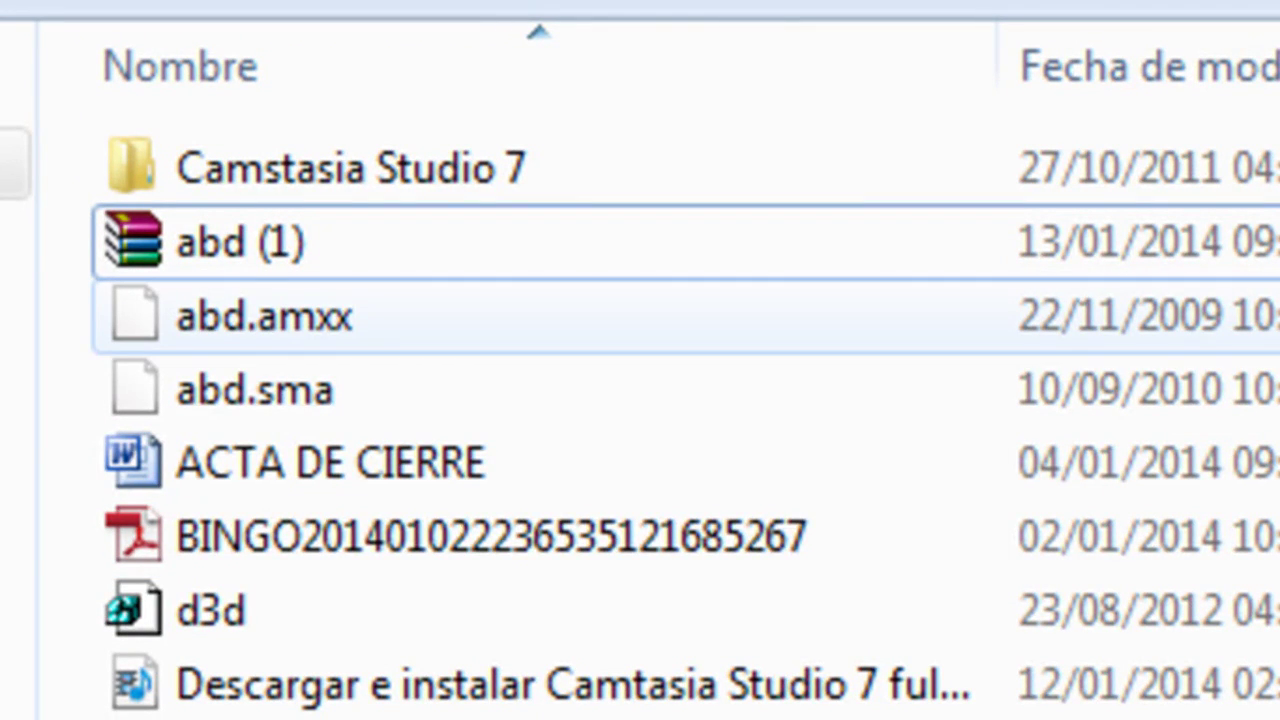
pyautogui.moveTo(205, 340)
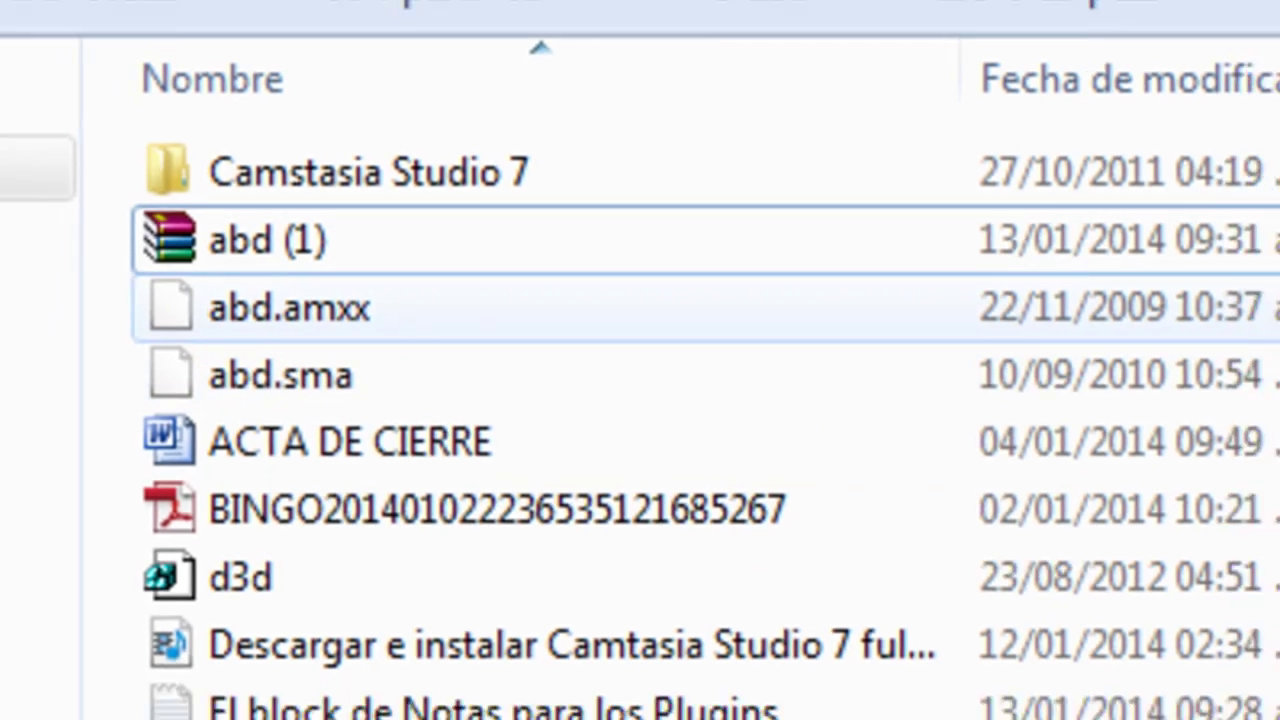
pyautogui.click(264, 318)
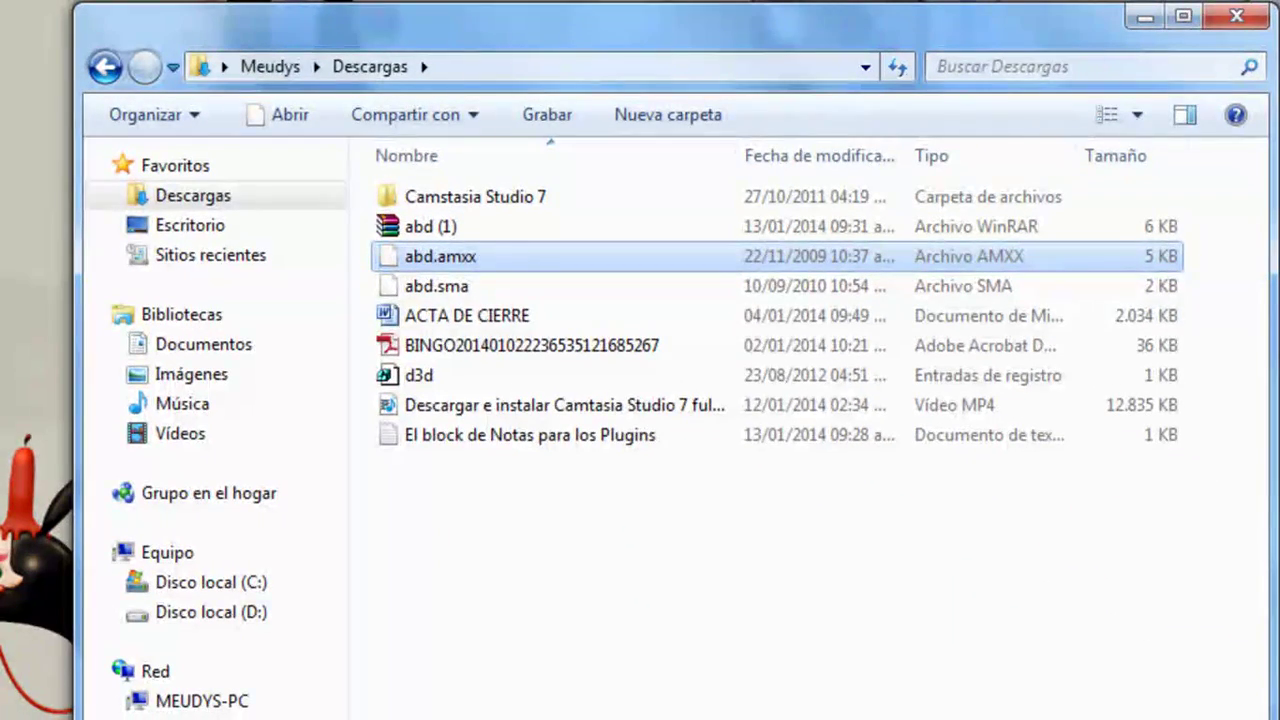
# Copy abd.amxx from Descargas into the plugins folder of addons\amxmodx, granting administrator permission.
pyautogui.rightClick(434, 256)
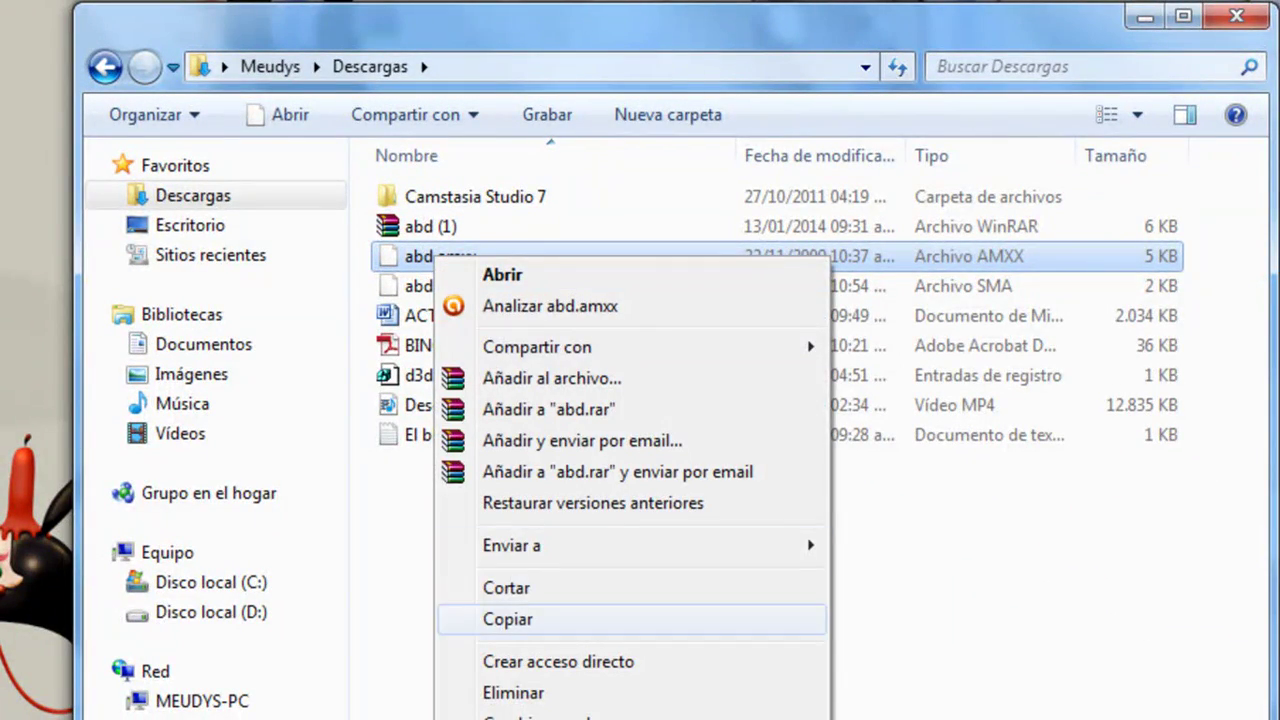
pyautogui.click(507, 619)
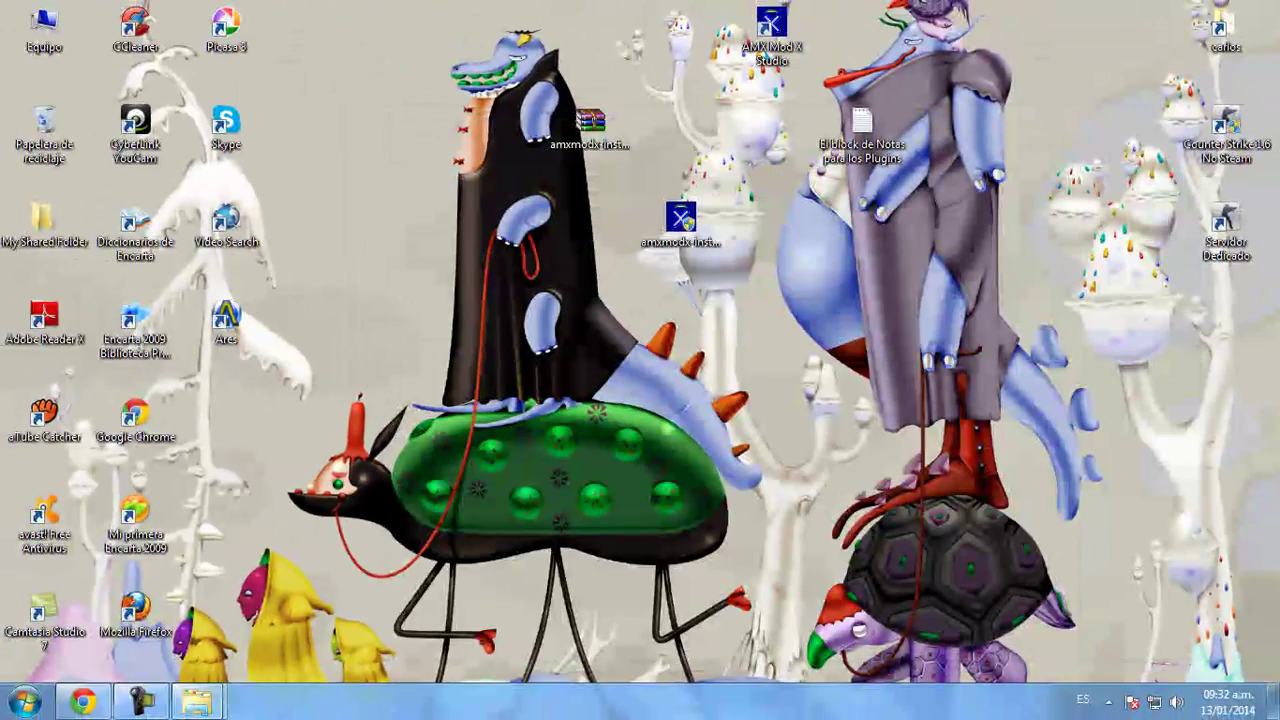
pyautogui.moveTo(196, 701)
pyautogui.click(120, 600)
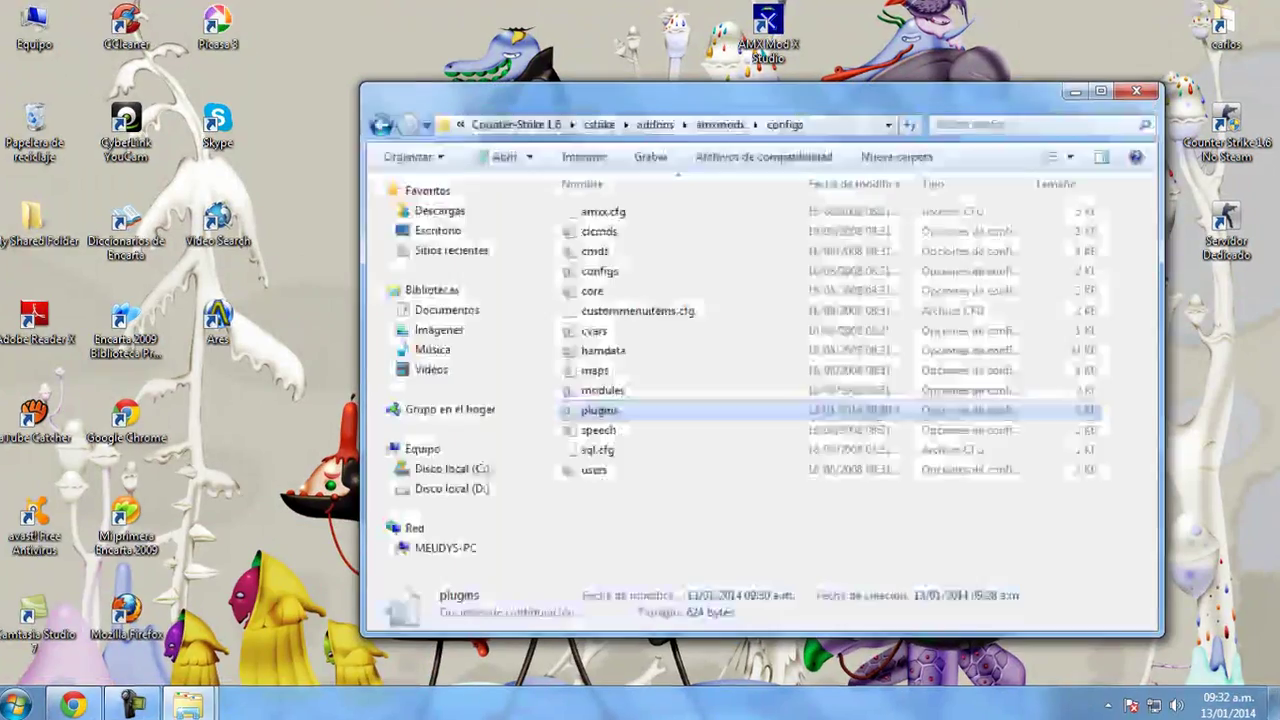
pyautogui.press('BackSpace')
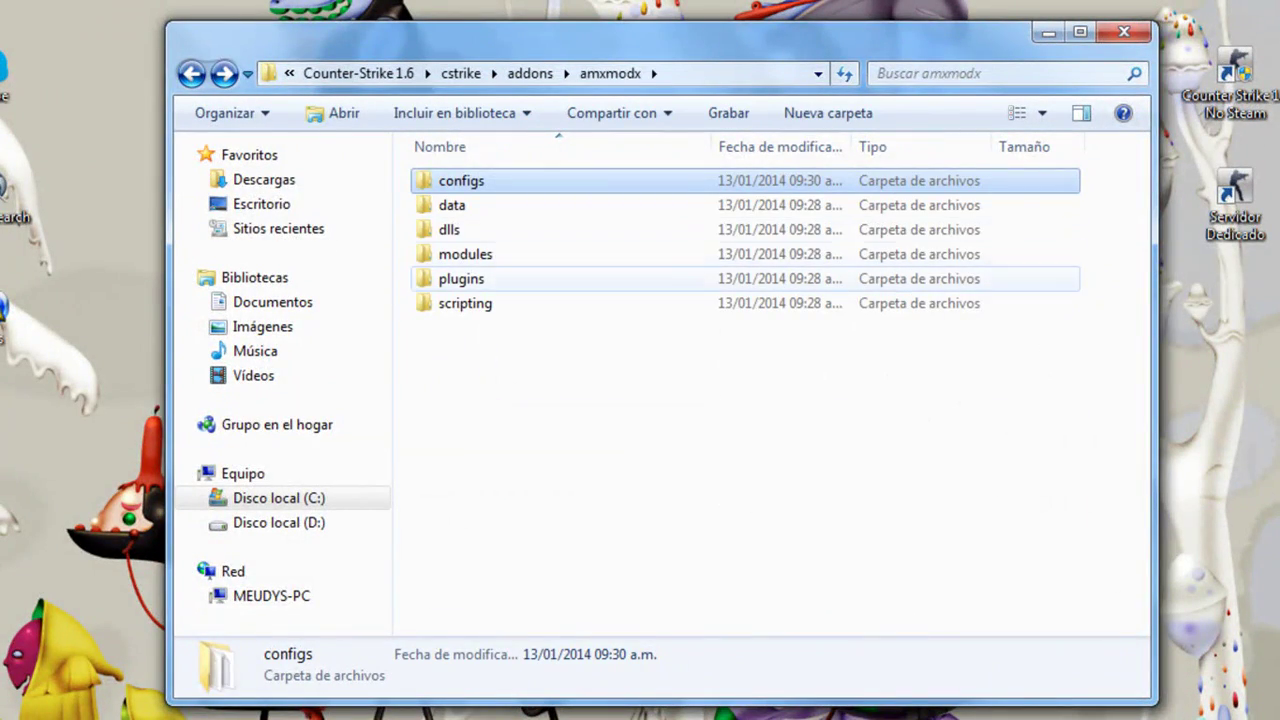
pyautogui.click(462, 279)
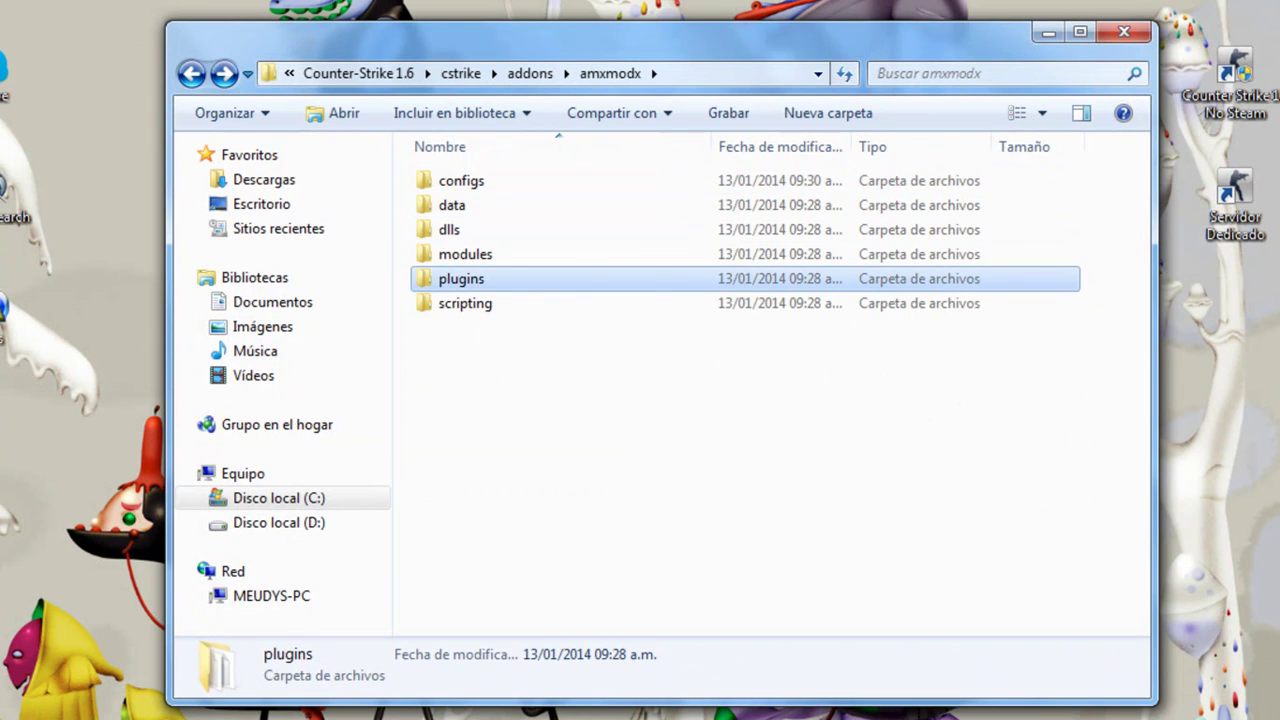
pyautogui.rightClick(461, 278)
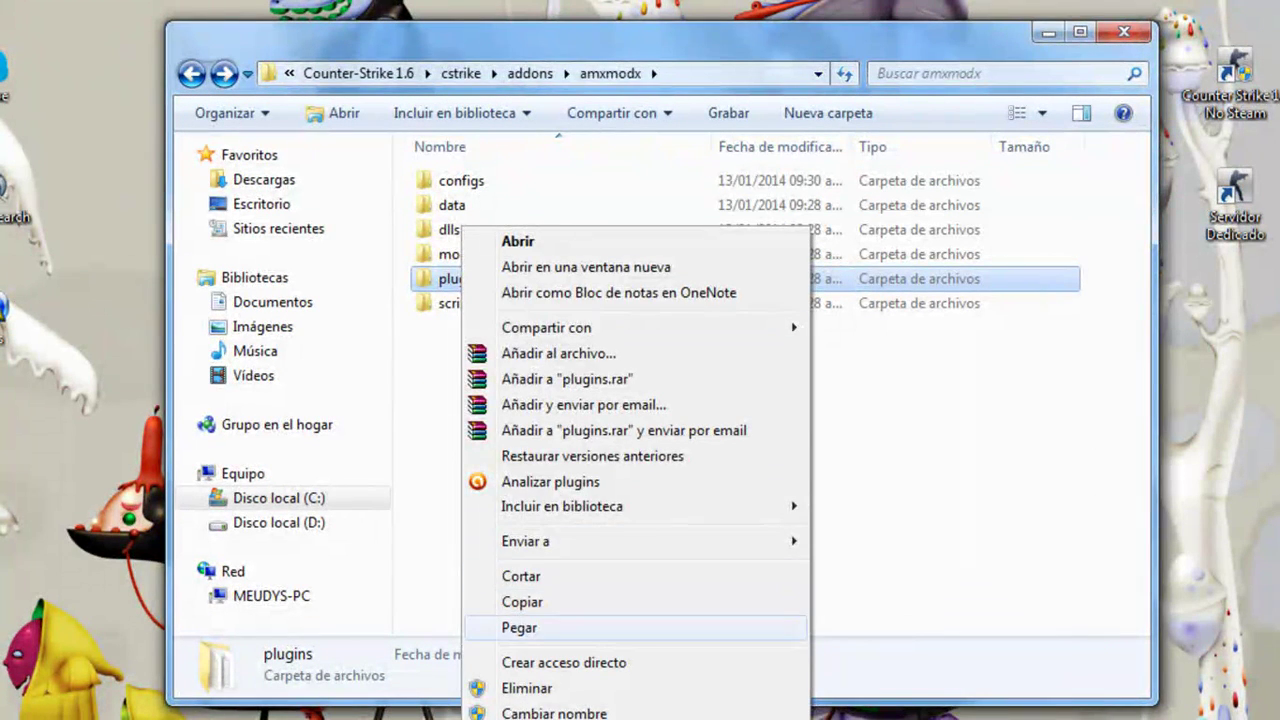
pyautogui.click(519, 627)
pyautogui.click(479, 455)
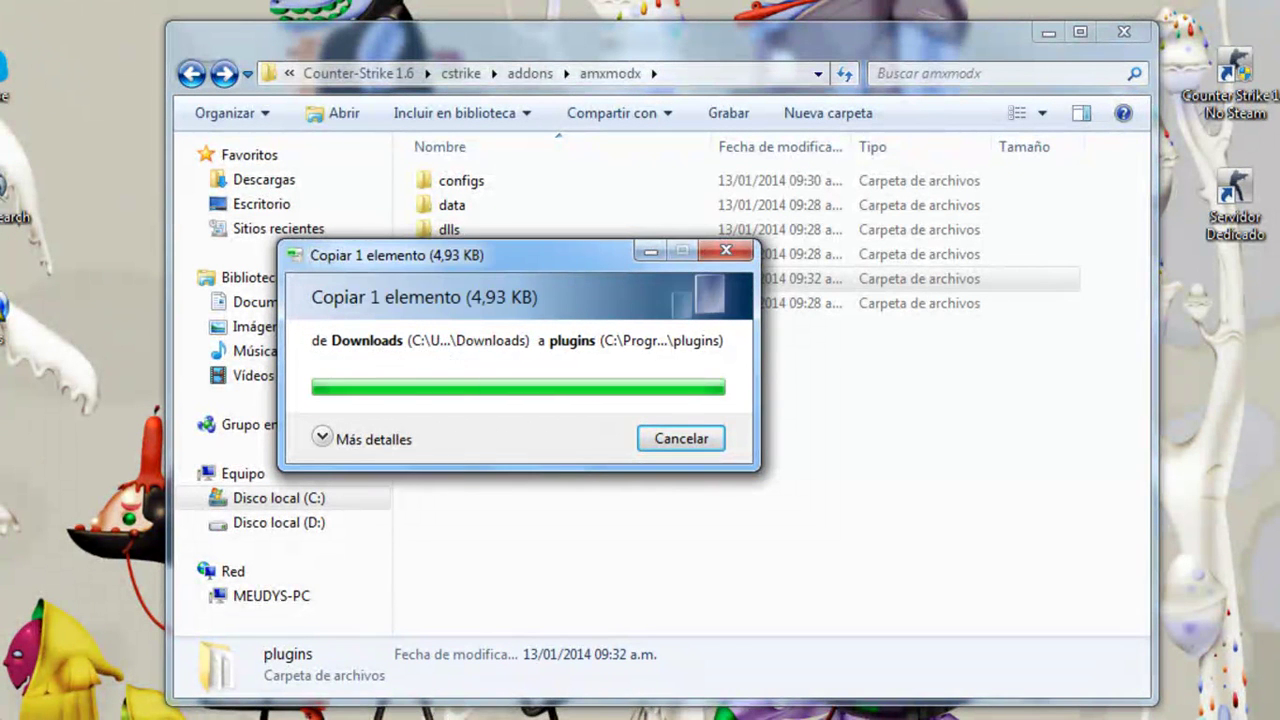
pyautogui.click(640, 450)
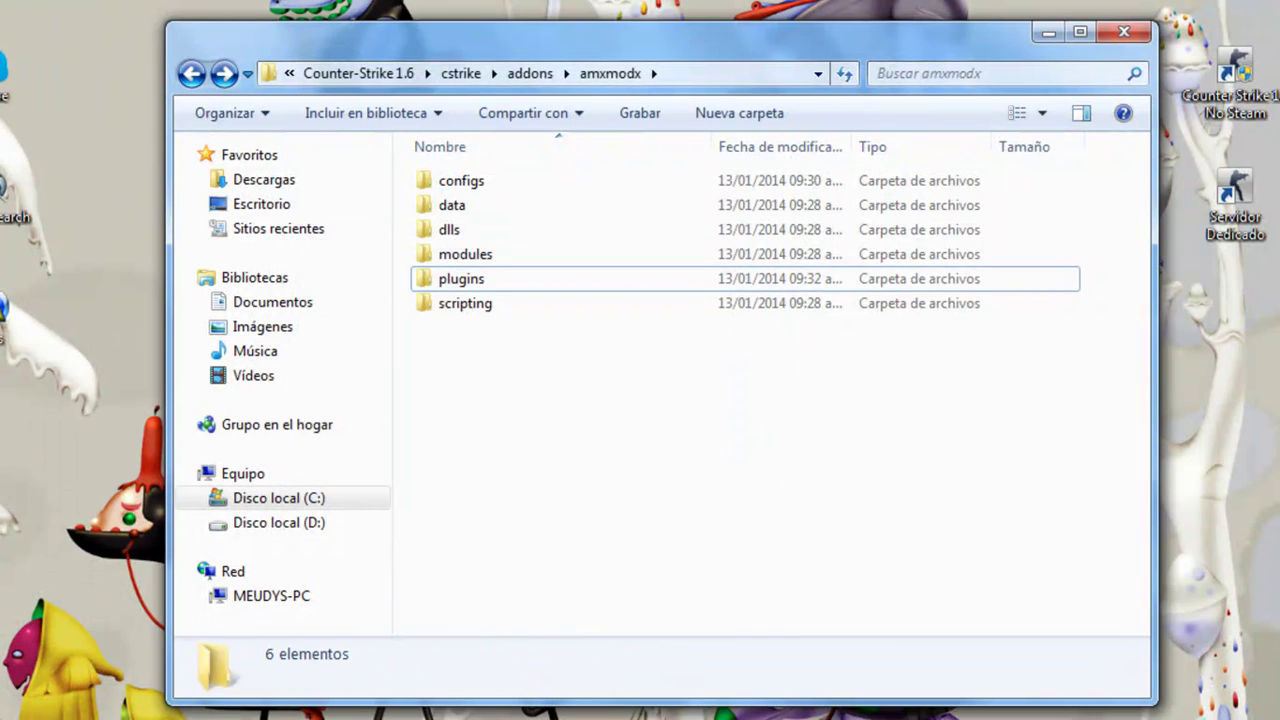
# Copy abd.sma from Descargas into the scripting folder of addons\amxmodx, granting administrator permission.
pyautogui.click(20, 718)
pyautogui.click(125, 660)
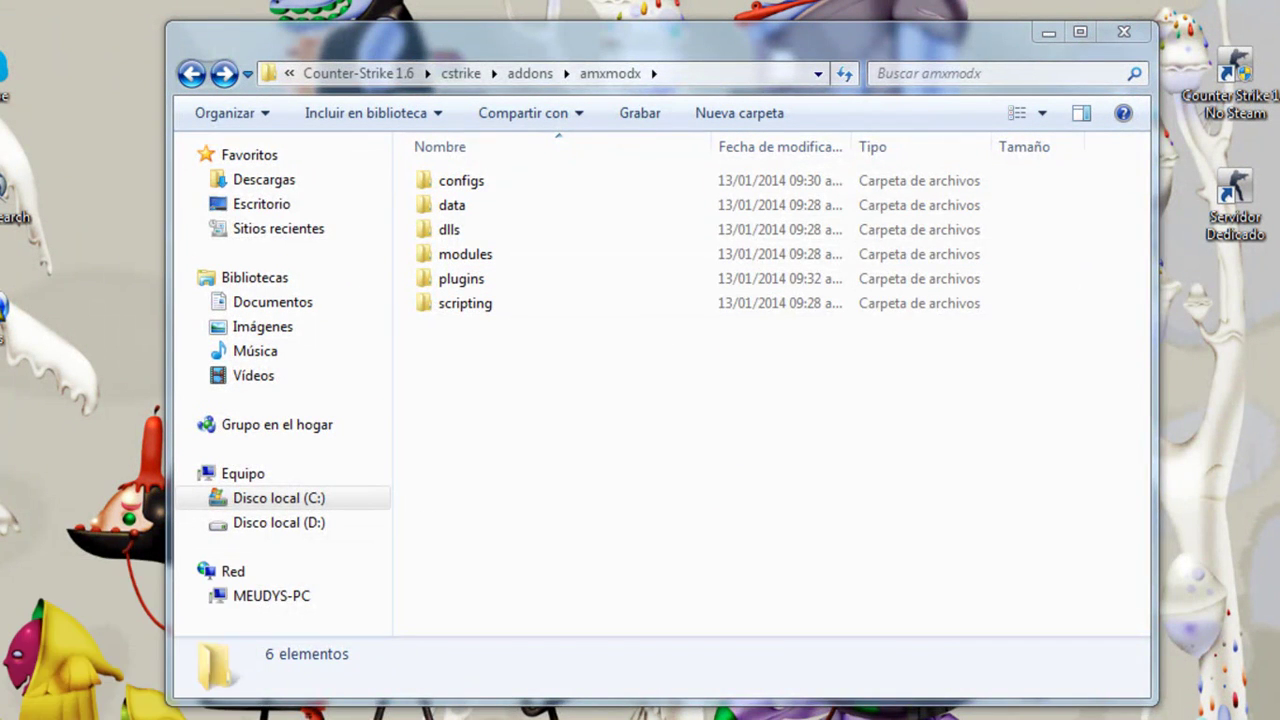
pyautogui.rightClick(464, 289)
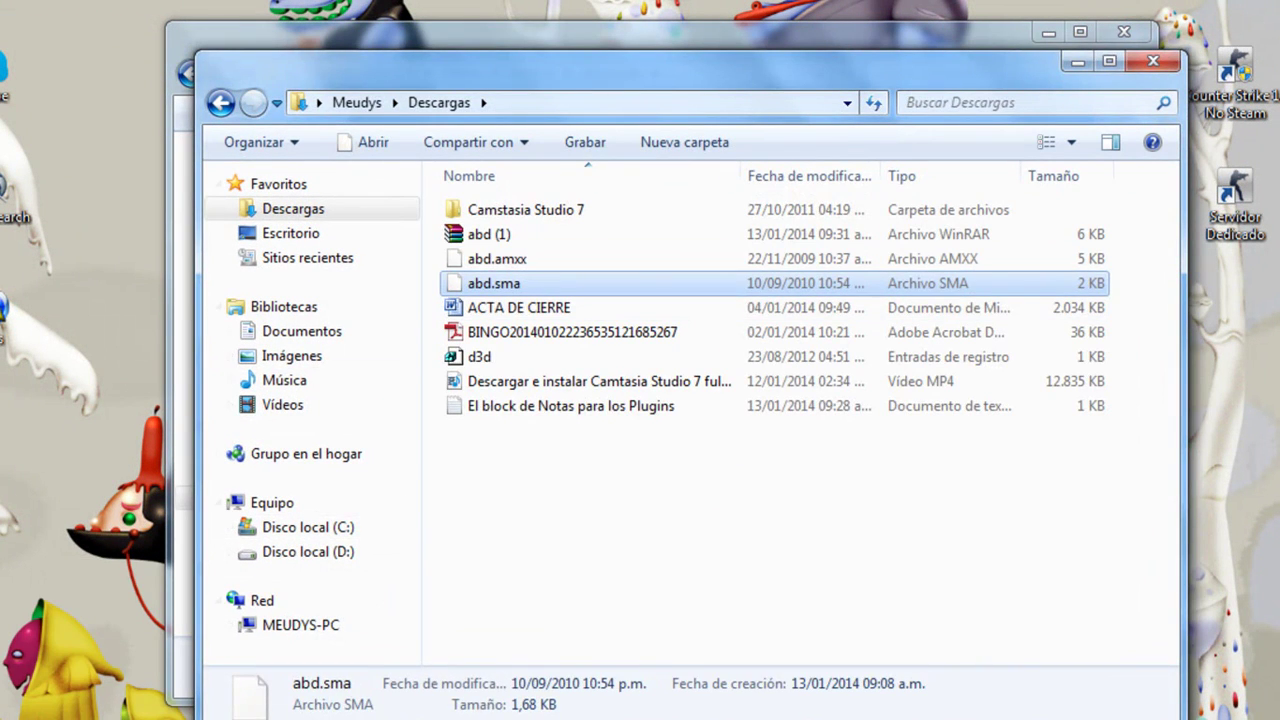
pyautogui.click(524, 586)
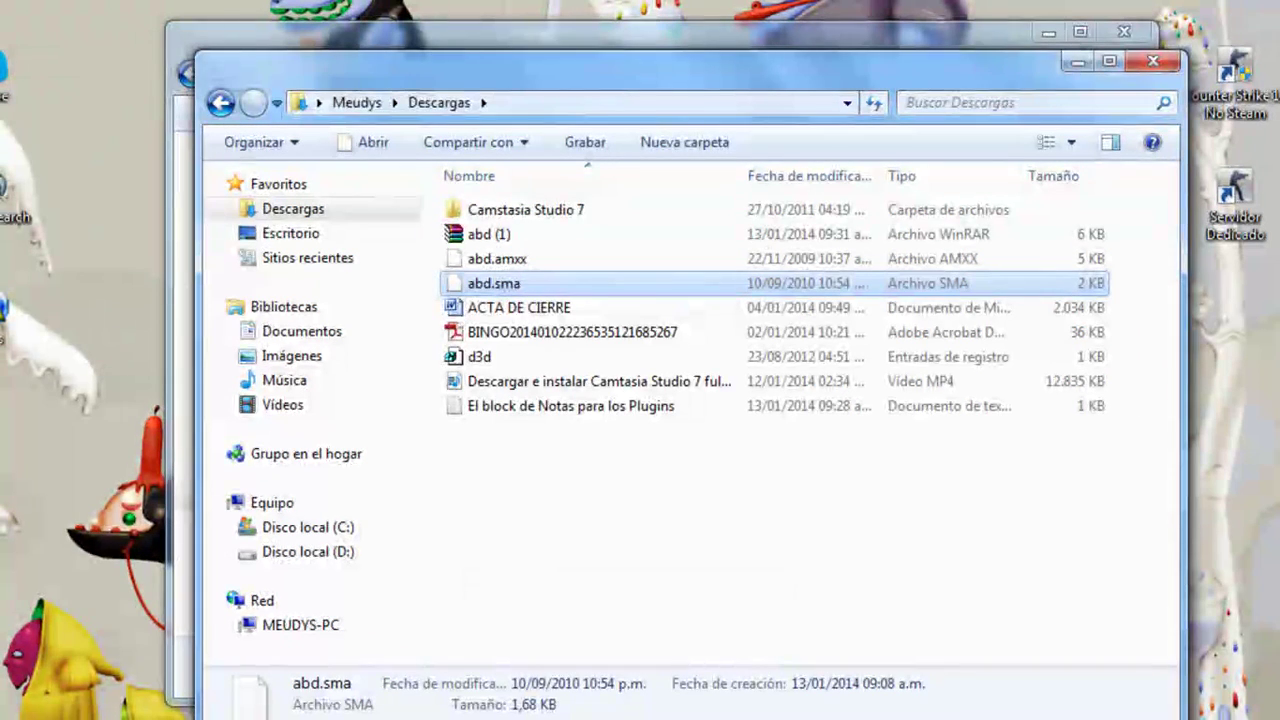
pyautogui.click(1153, 61)
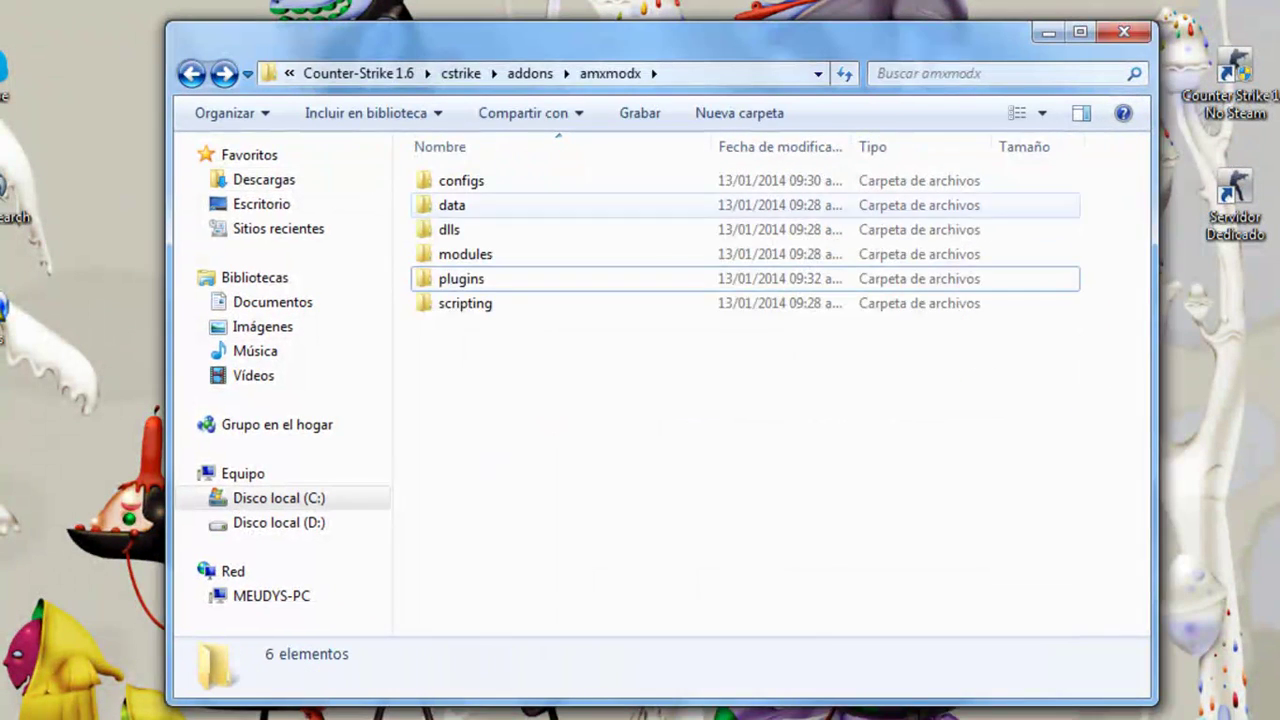
pyautogui.click(466, 303)
pyautogui.rightClick(492, 303)
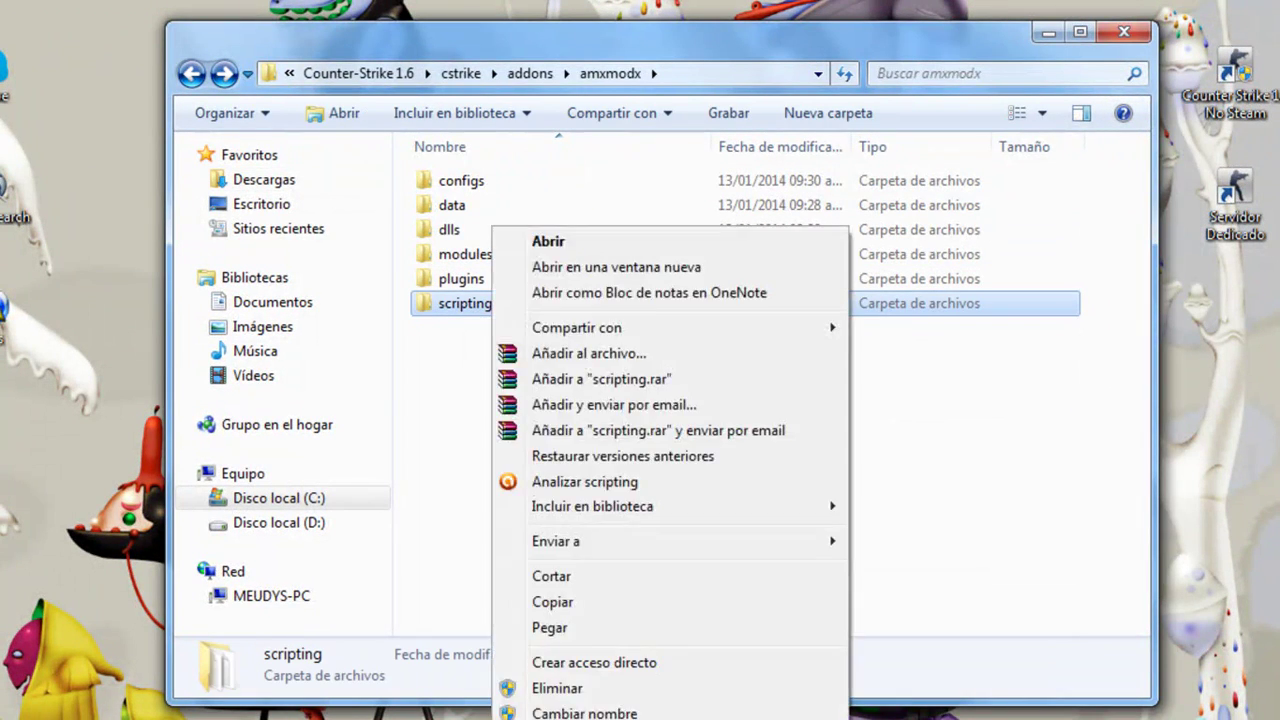
pyautogui.click(550, 627)
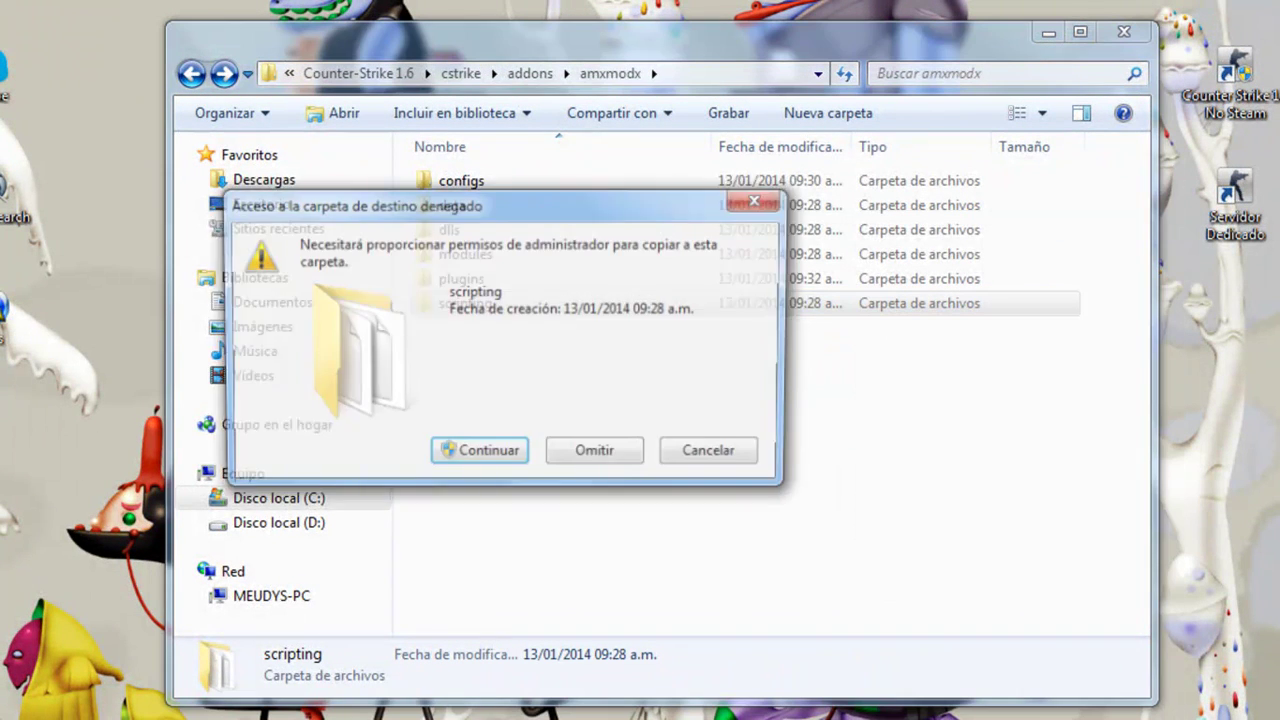
pyautogui.click(480, 455)
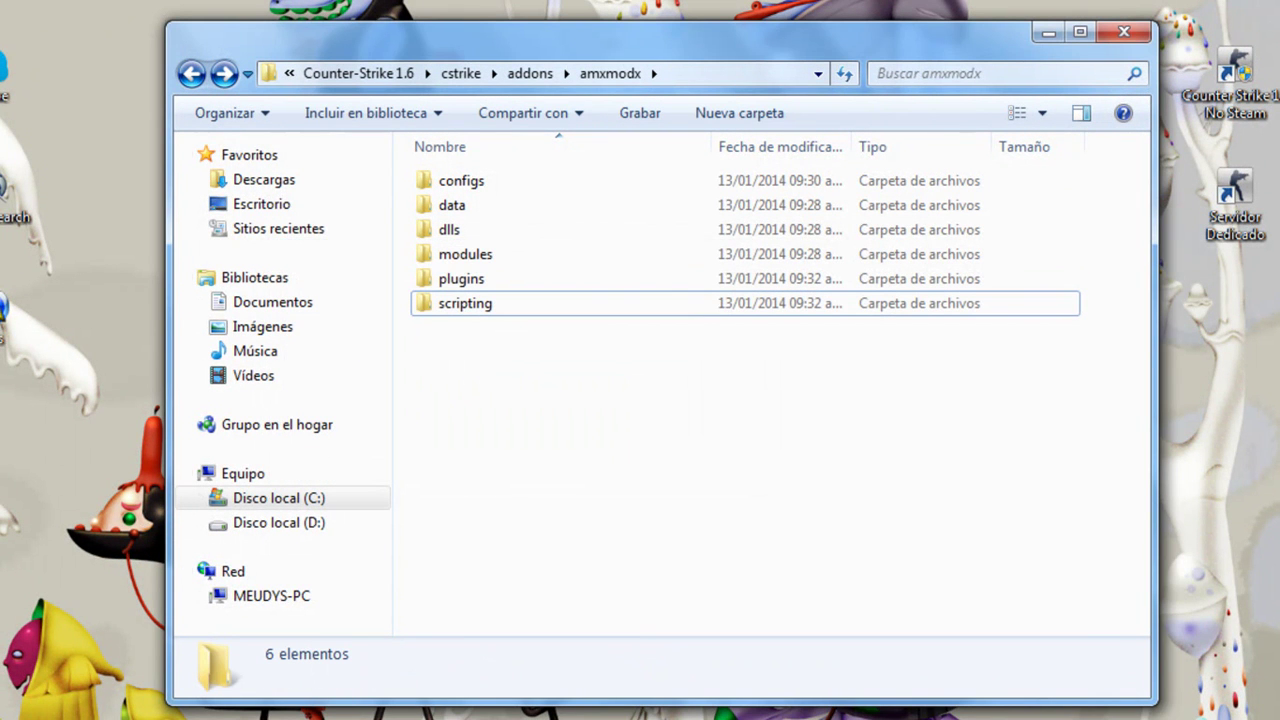
# Copy the full file name abd.amxx as text from the Descargas folder and minimize that window.
pyautogui.click(197, 702)
pyautogui.click(326, 606)
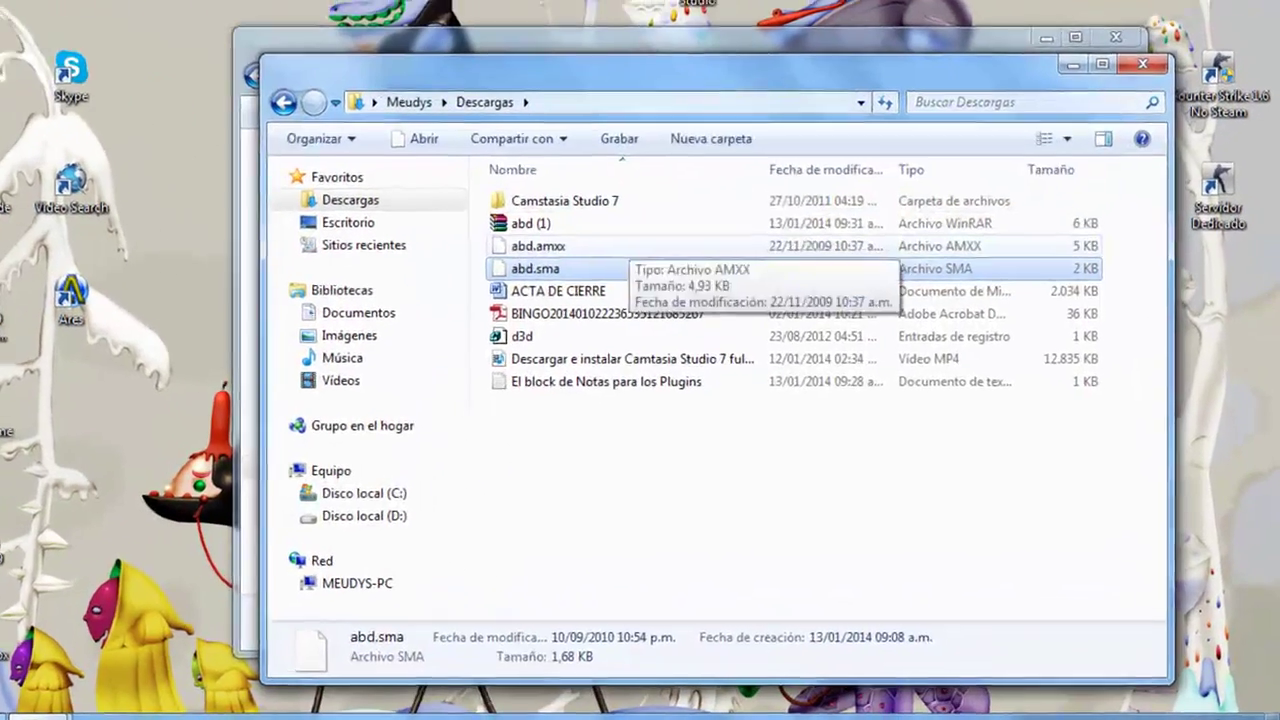
pyautogui.click(633, 275)
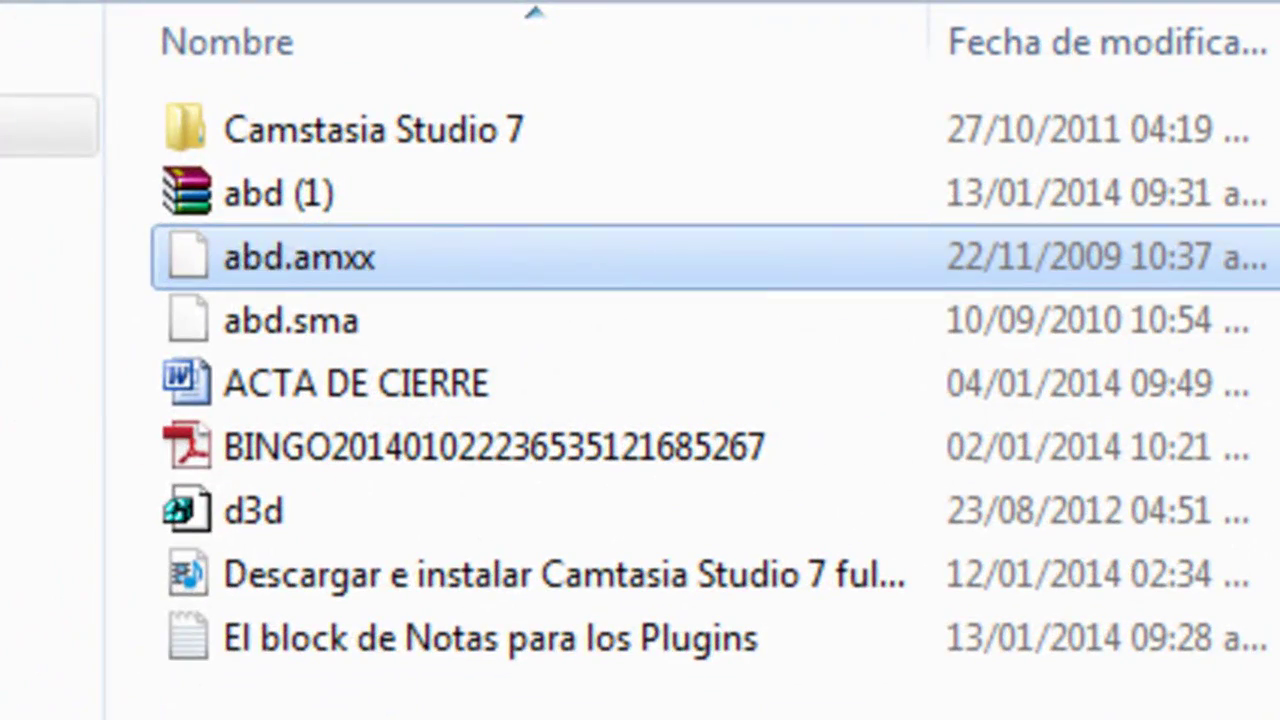
pyautogui.press('F2')
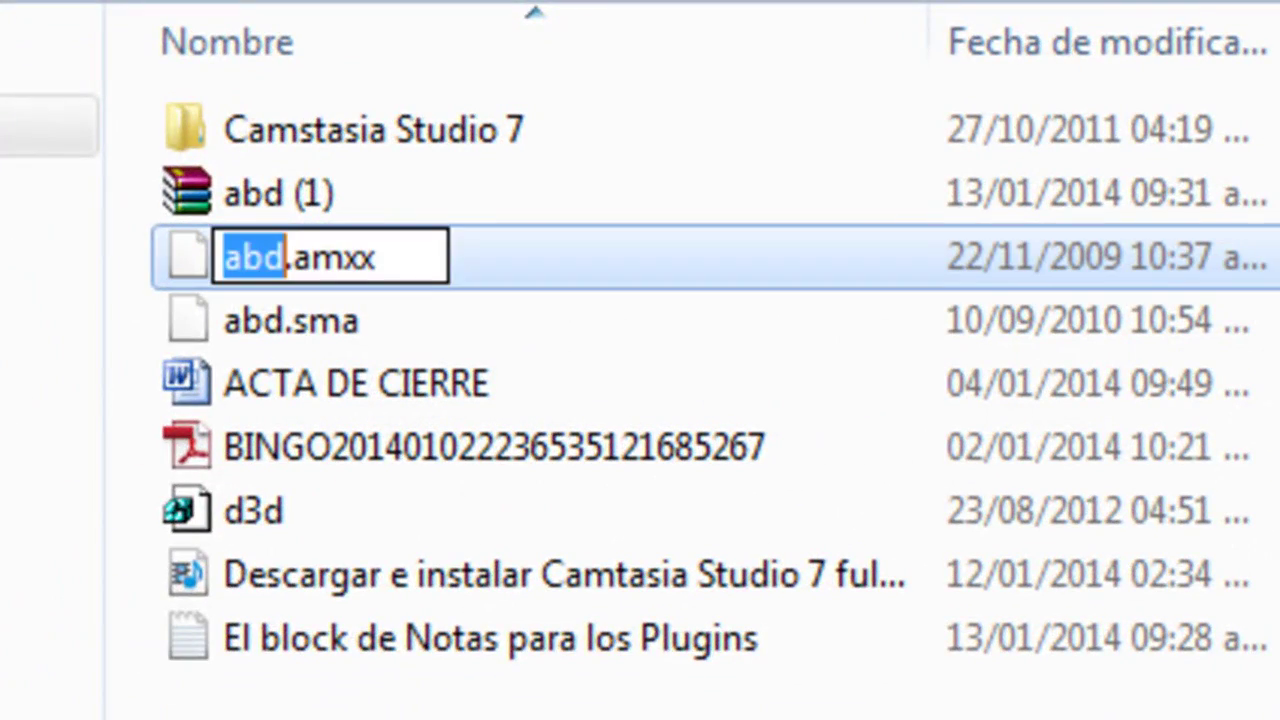
pyautogui.moveTo(382, 258); pyautogui.dragTo(222, 260)
pyautogui.hotkey('ctrl', 'c')
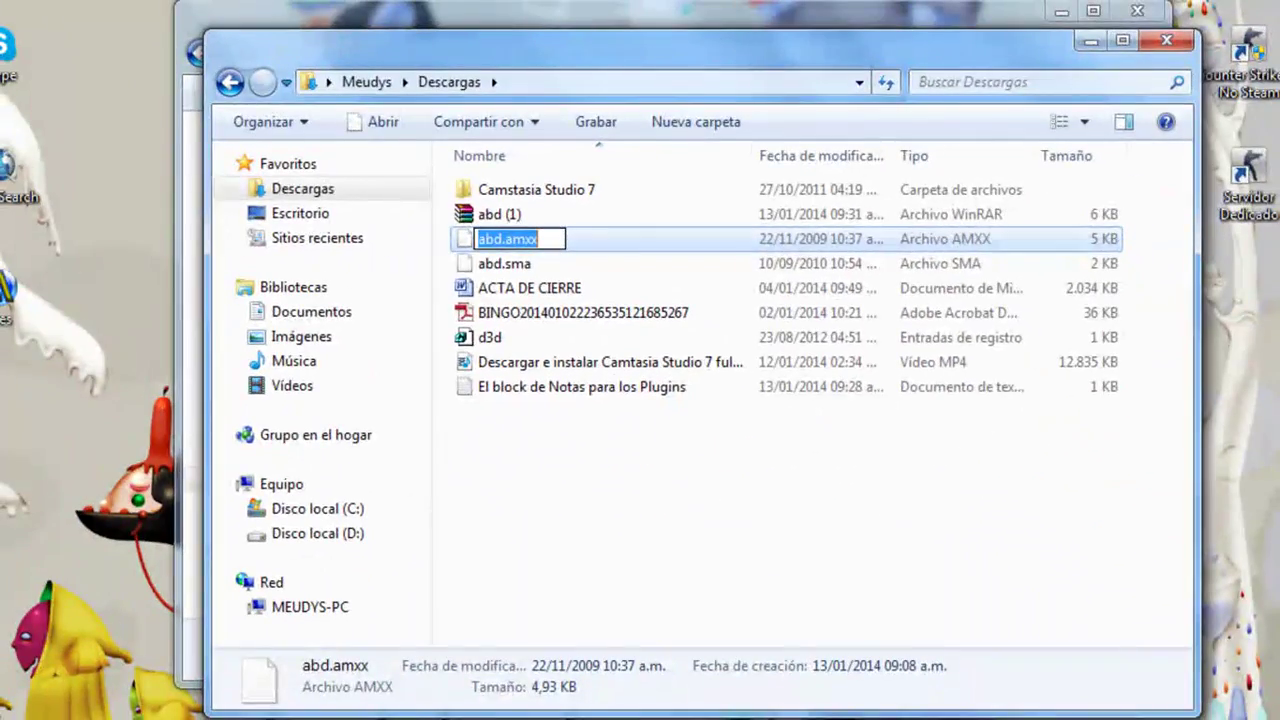
pyautogui.rightClick(495, 239)
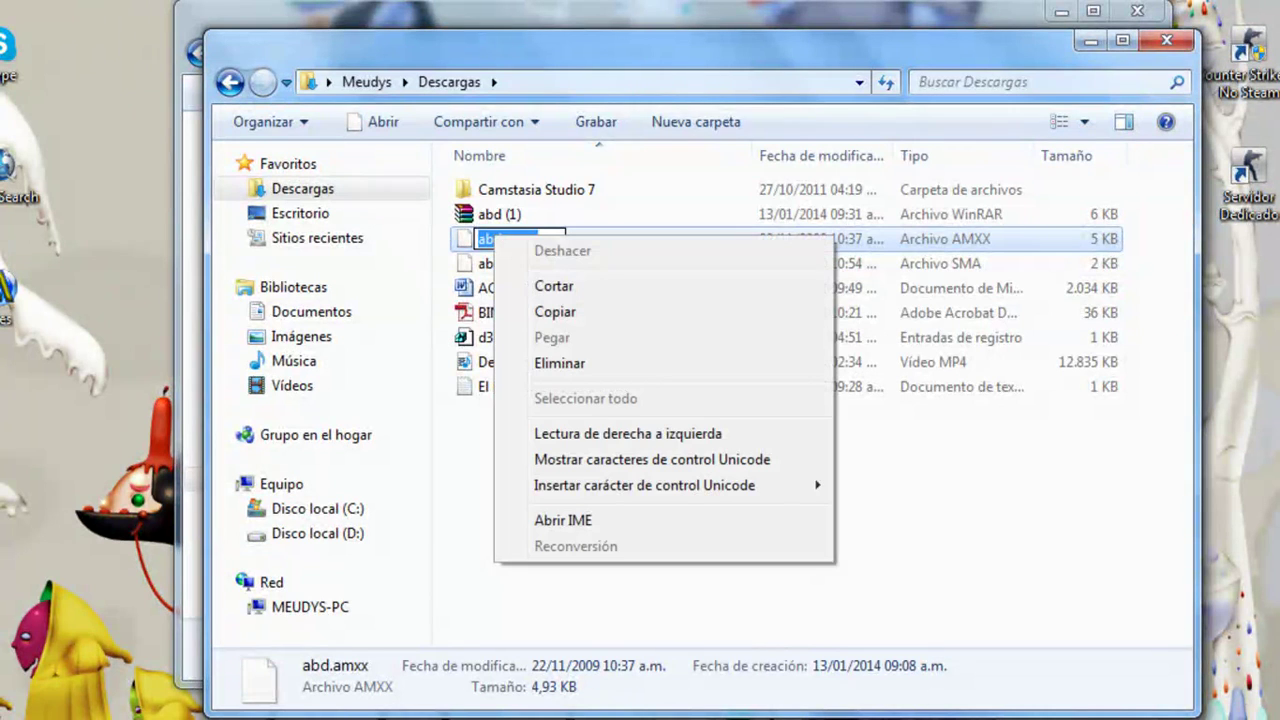
pyautogui.press('Down')
pyautogui.press('Down')
pyautogui.press('Return')
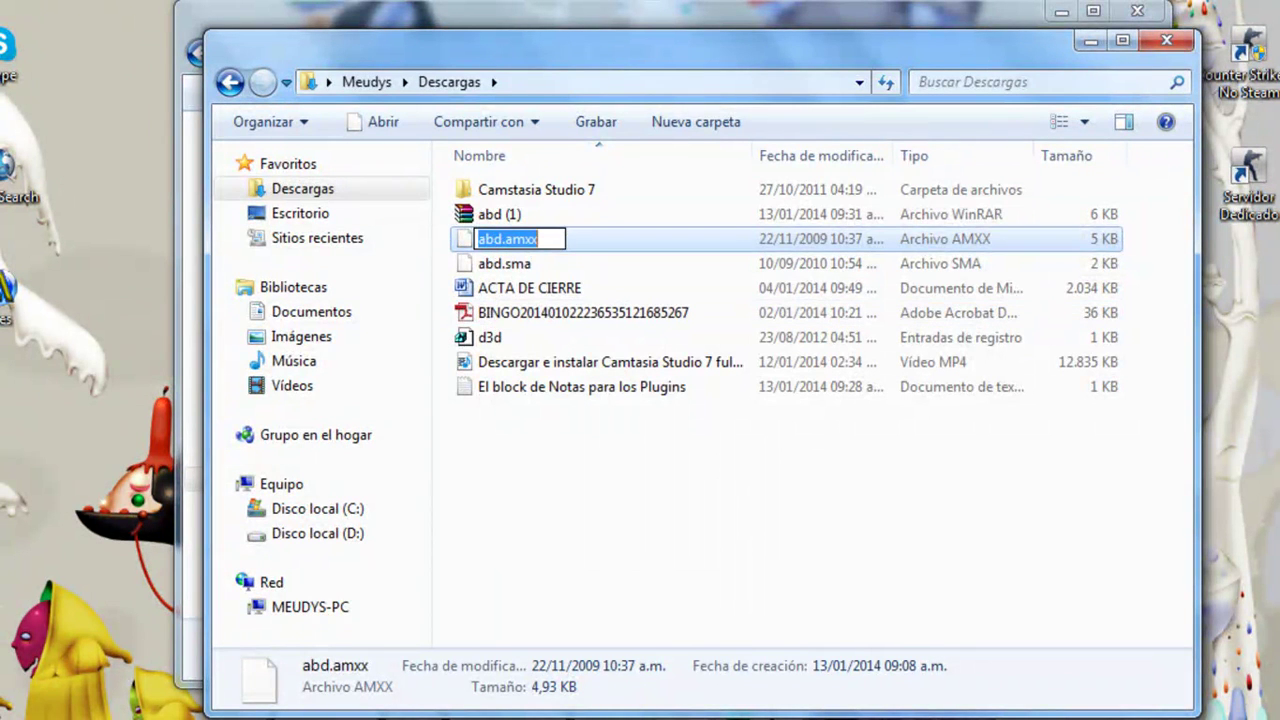
pyautogui.click(1091, 41)
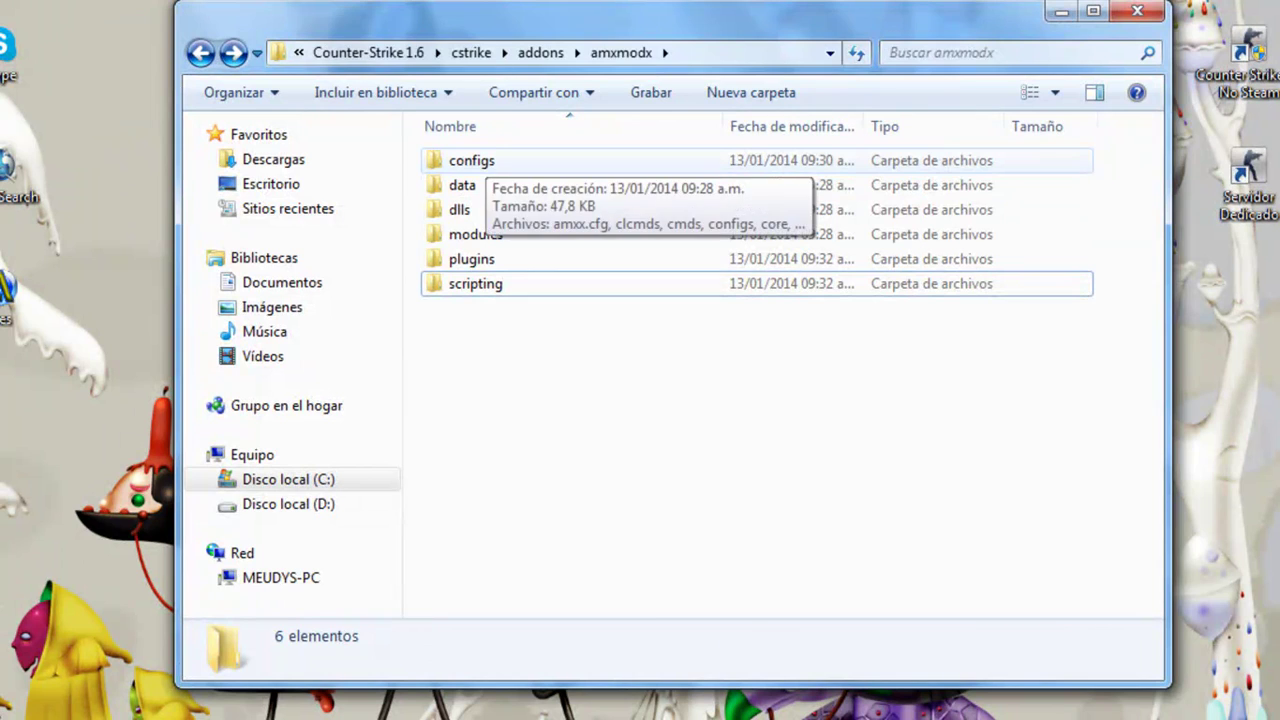
# Open the plugins file in the configs folder, paste abd.amxx under //Plugins Tradicionais and save it.
pyautogui.doubleClick(472, 161)
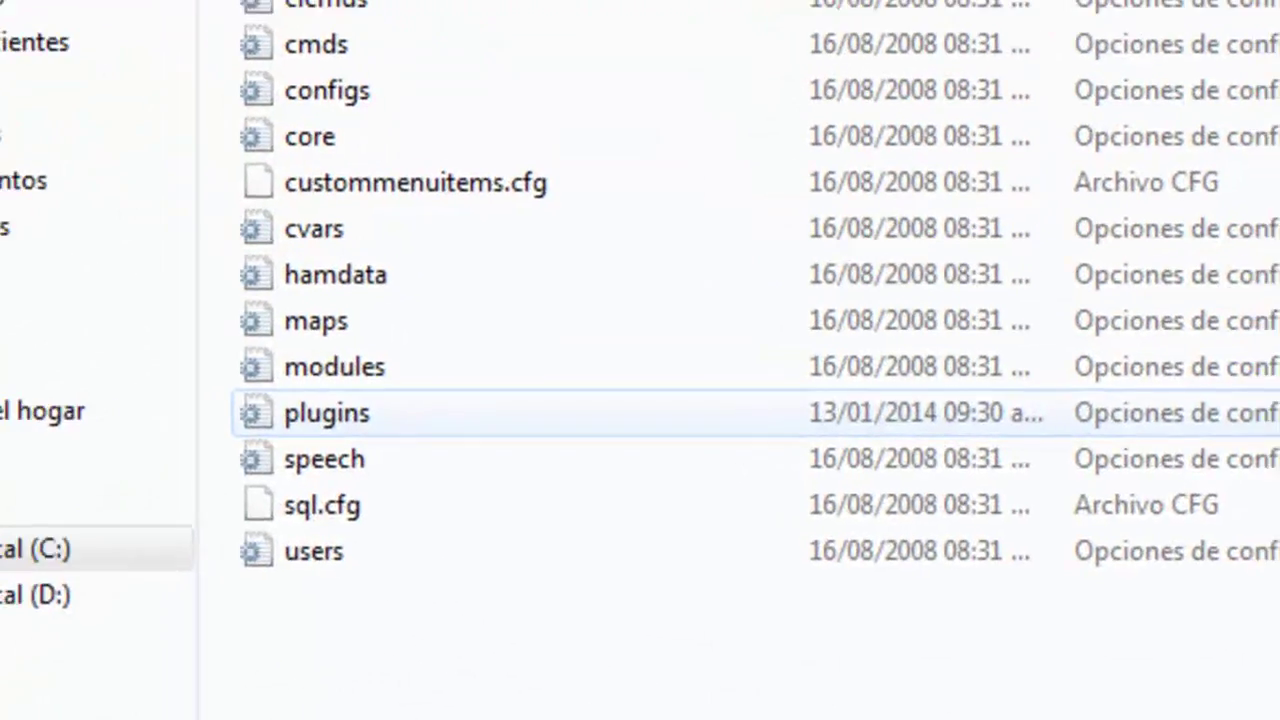
pyautogui.doubleClick(459, 407)
pyautogui.press('Return')
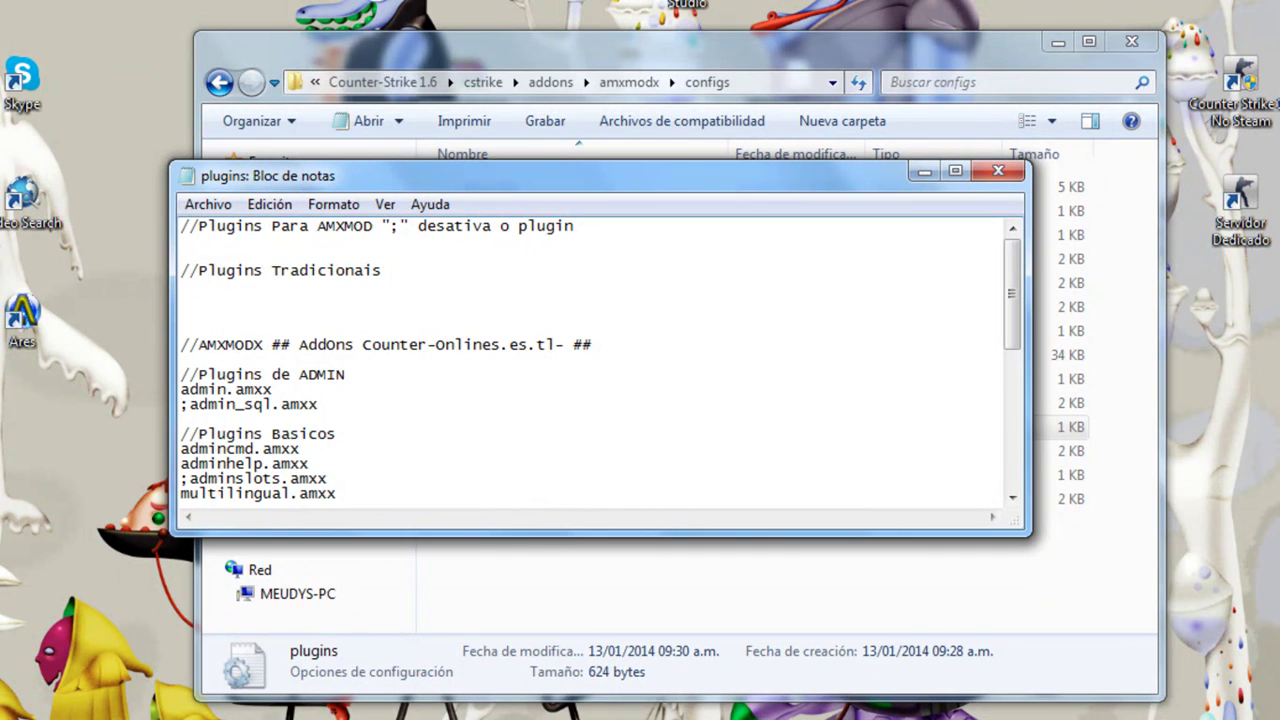
pyautogui.rightClick(257, 306)
pyautogui.click(280, 406)
pyautogui.click(109, 709)
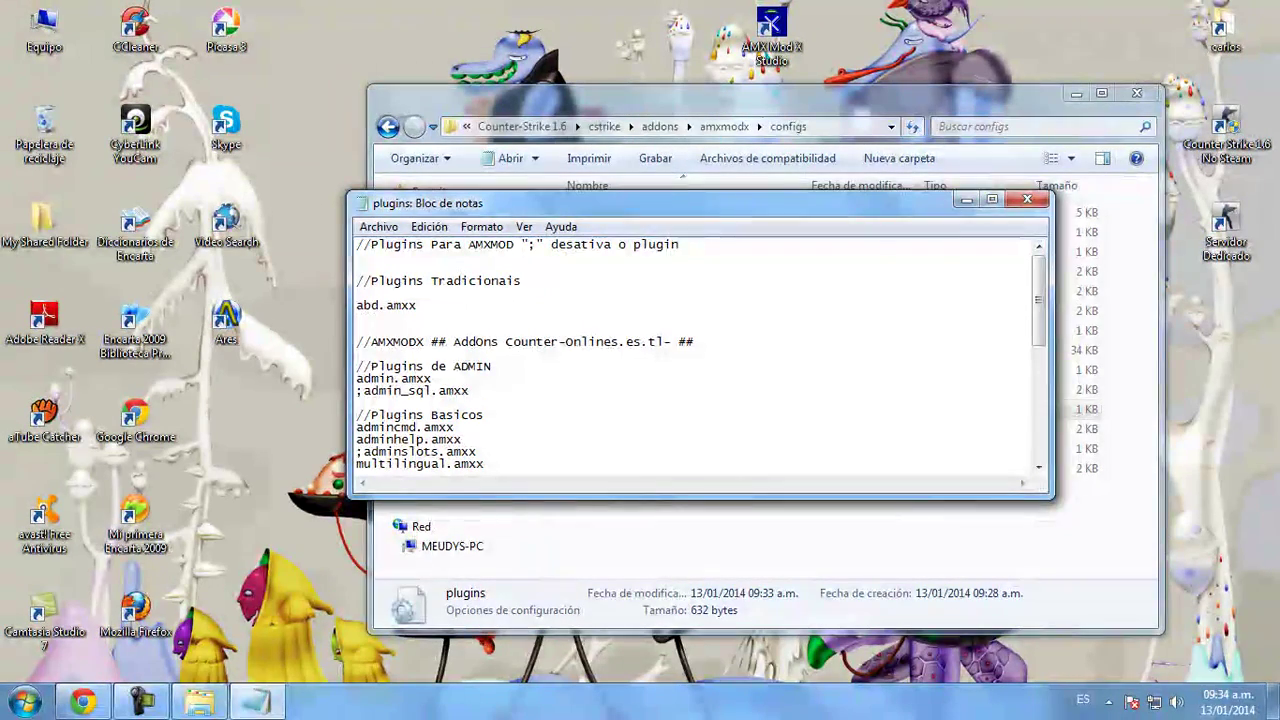
# Close the plugins file and configs folder, and shift the AMX Mod X Studio and El block de Notas para los Plugins desktop icons one column left.
pyautogui.click(1028, 200)
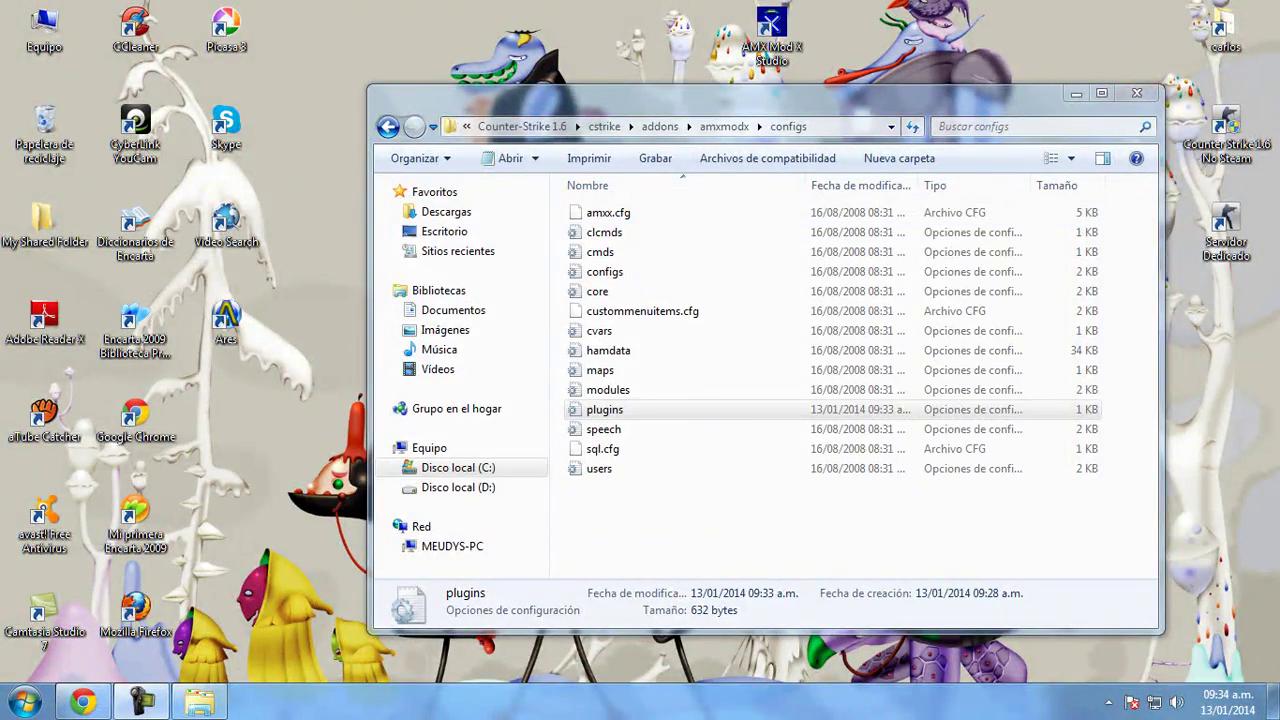
pyautogui.hotkey('alt', 'F4')
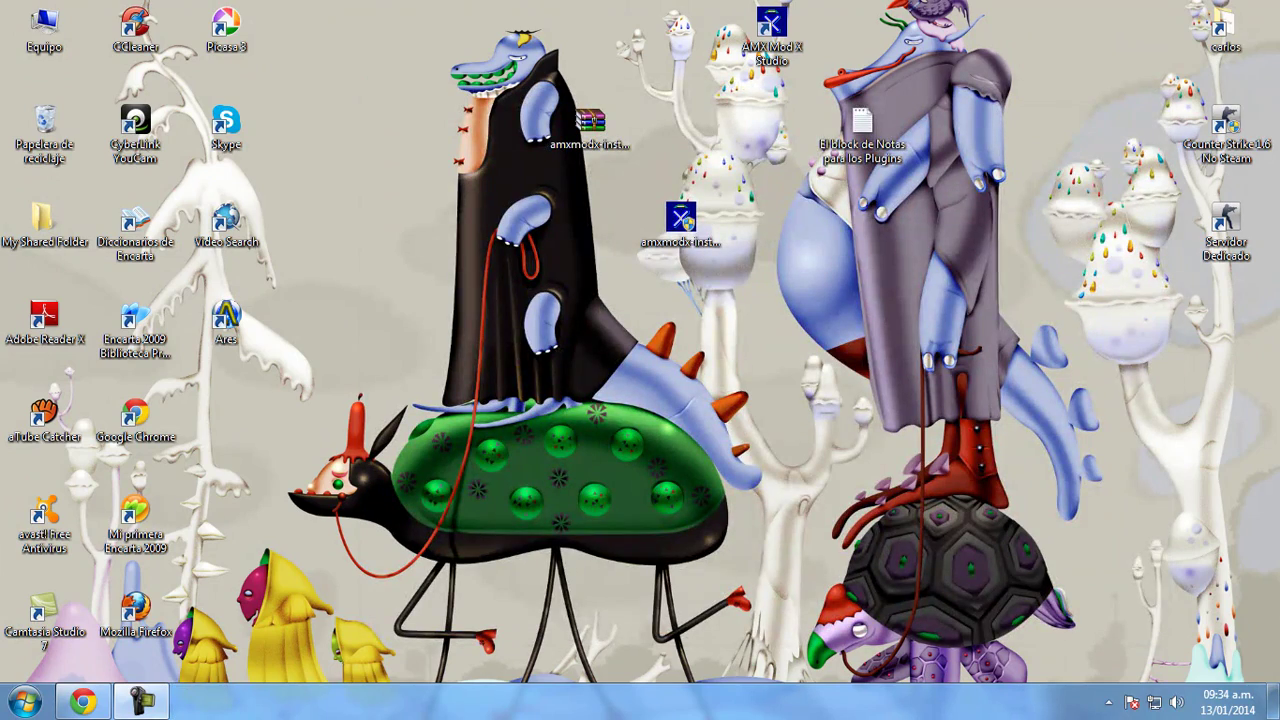
pyautogui.moveTo(771, 30); pyautogui.dragTo(681, 30)
pyautogui.moveTo(862, 125); pyautogui.dragTo(771, 125)
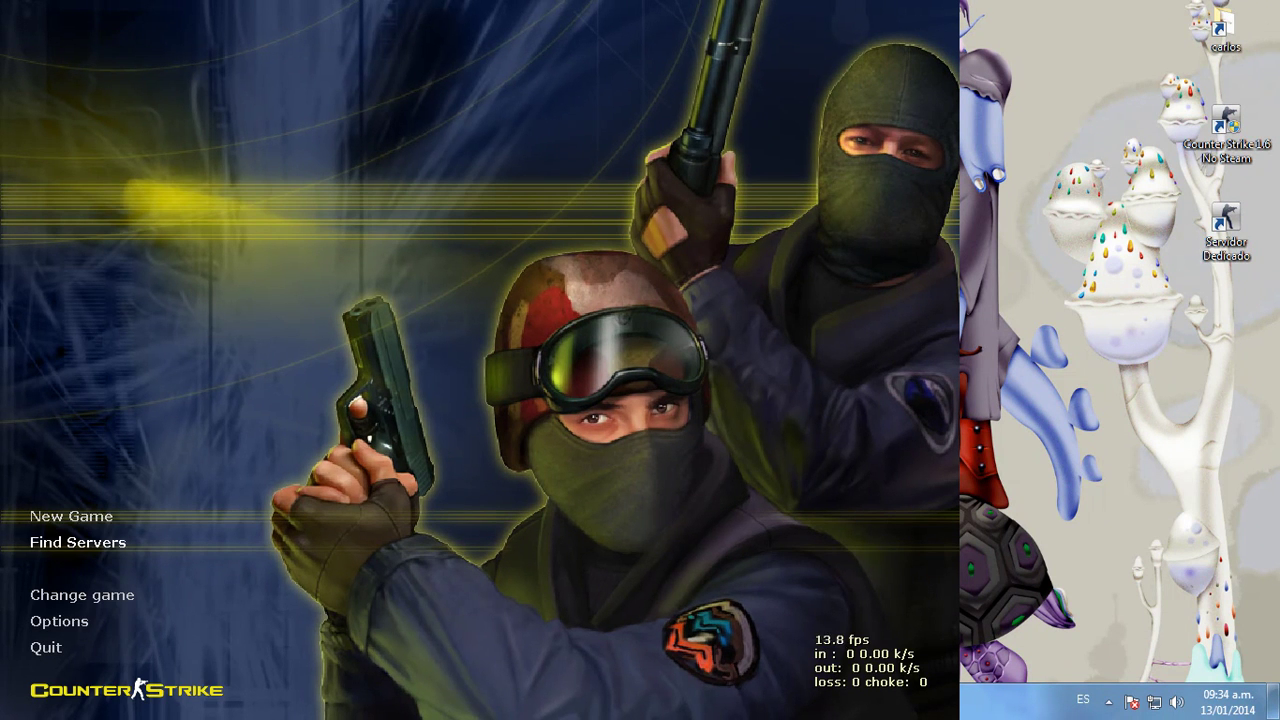
# Start a new Counter-Strike game on de_dust2 with 10 Normal CPU players and dismiss the Windows colour scheme dialog.
pyautogui.click(71, 516)
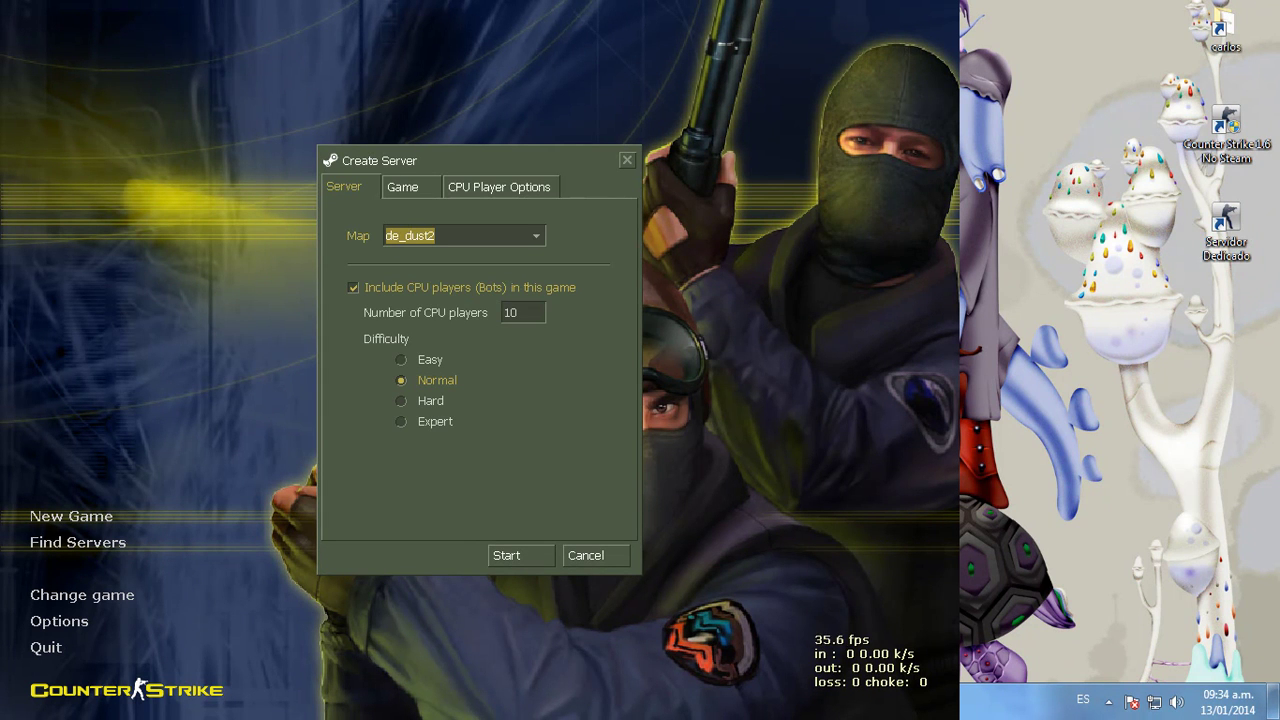
pyautogui.click(521, 556)
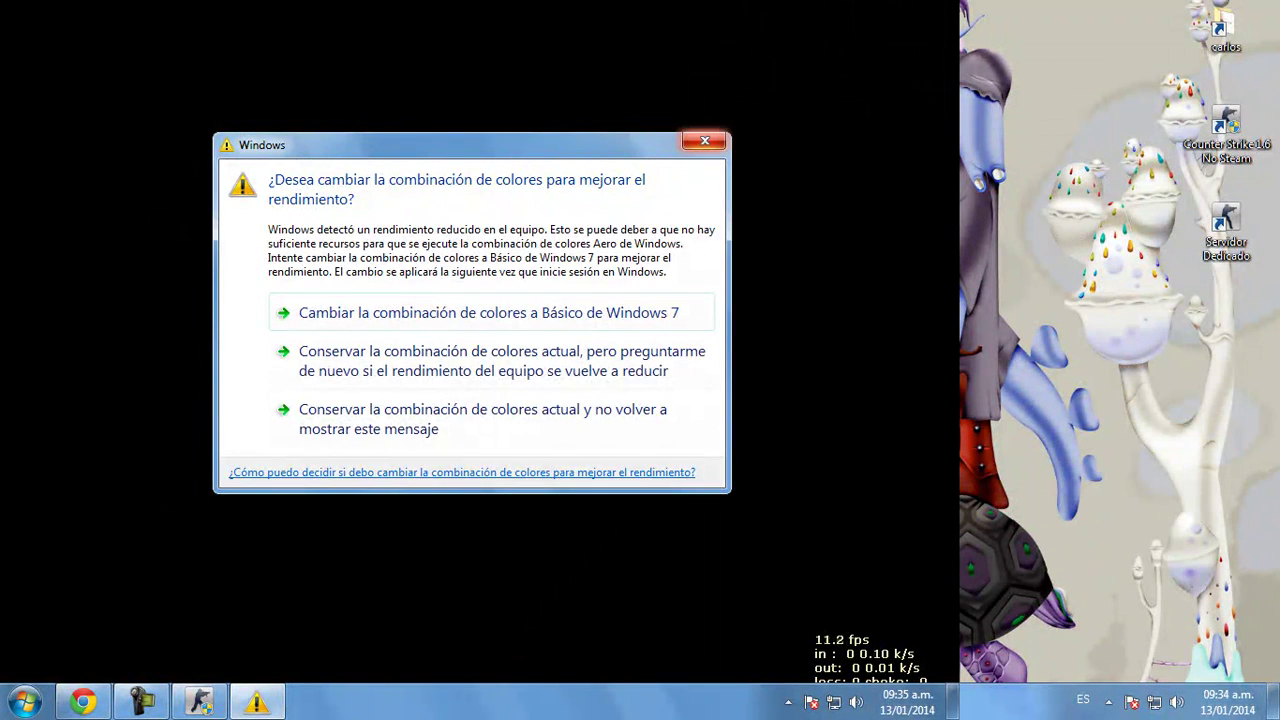
pyautogui.click(705, 141)
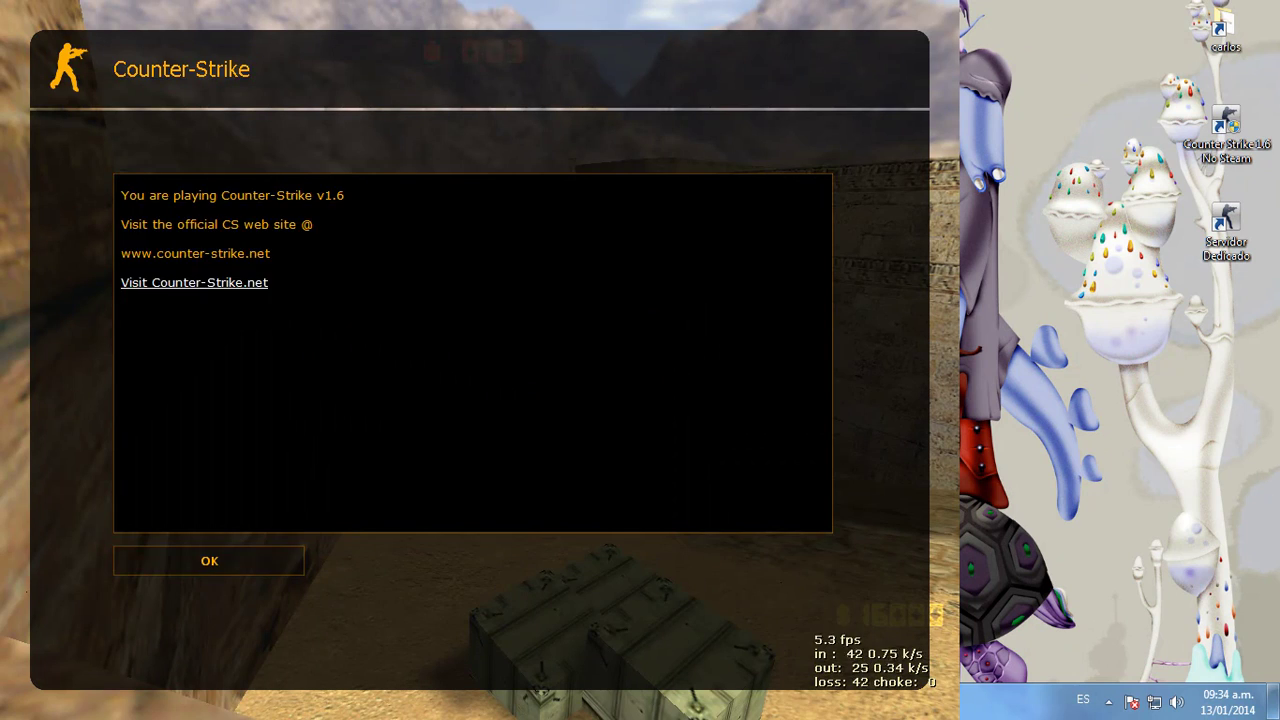
# Join the Terrorist team as Phoenix Connexion, walk forward from the spawn, and open and close the buy menu.
pyautogui.click(209, 561)
pyautogui.press('1')
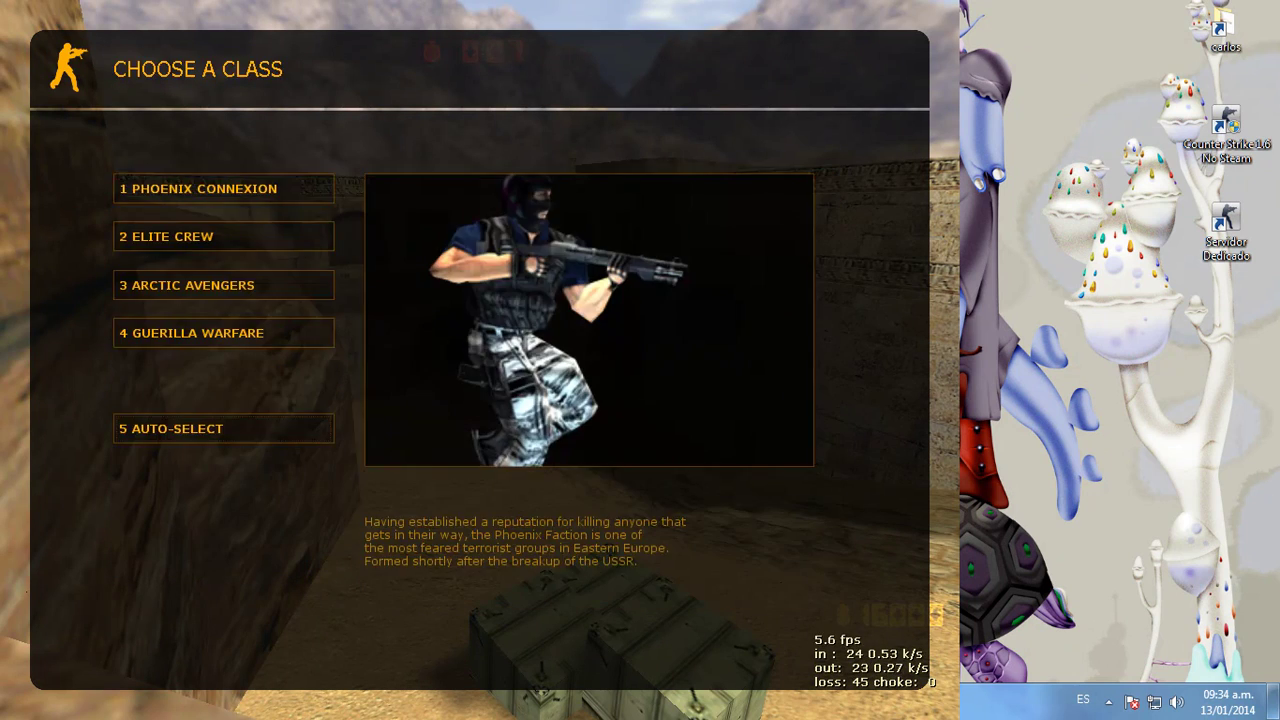
pyautogui.press('1')
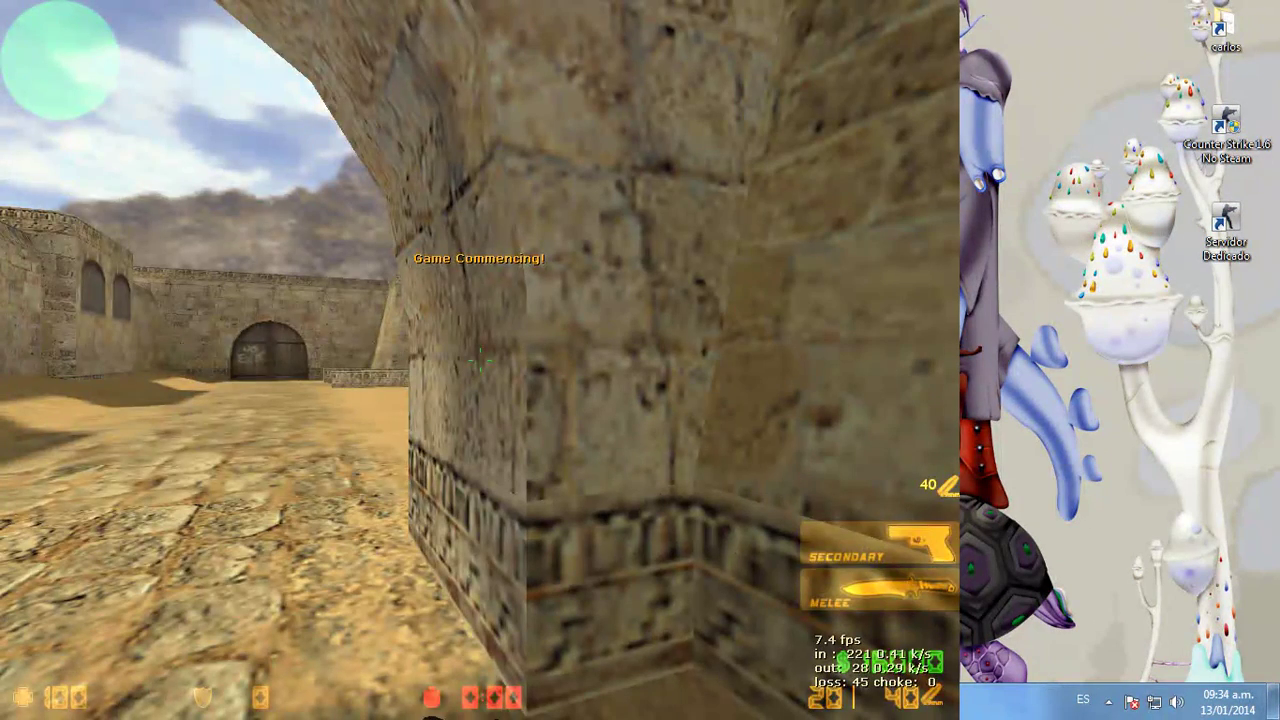
pyautogui.press('w')
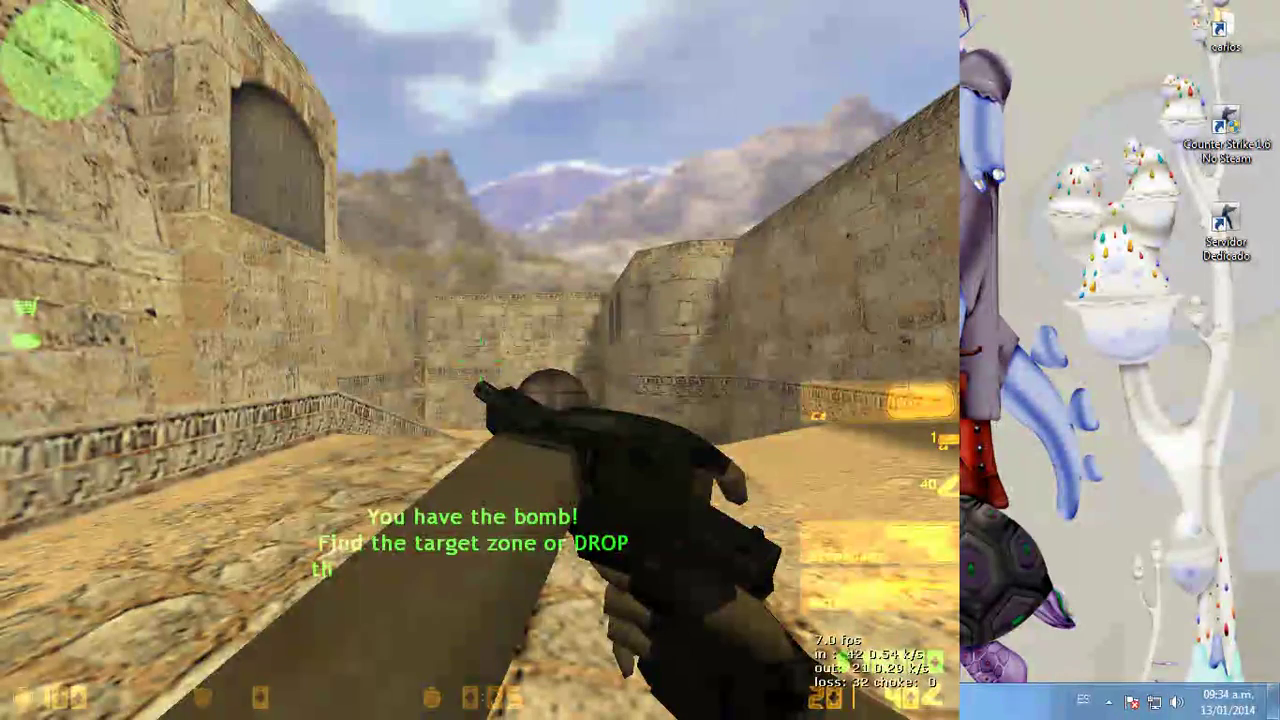
pyautogui.press('b')
pyautogui.press('Escape')
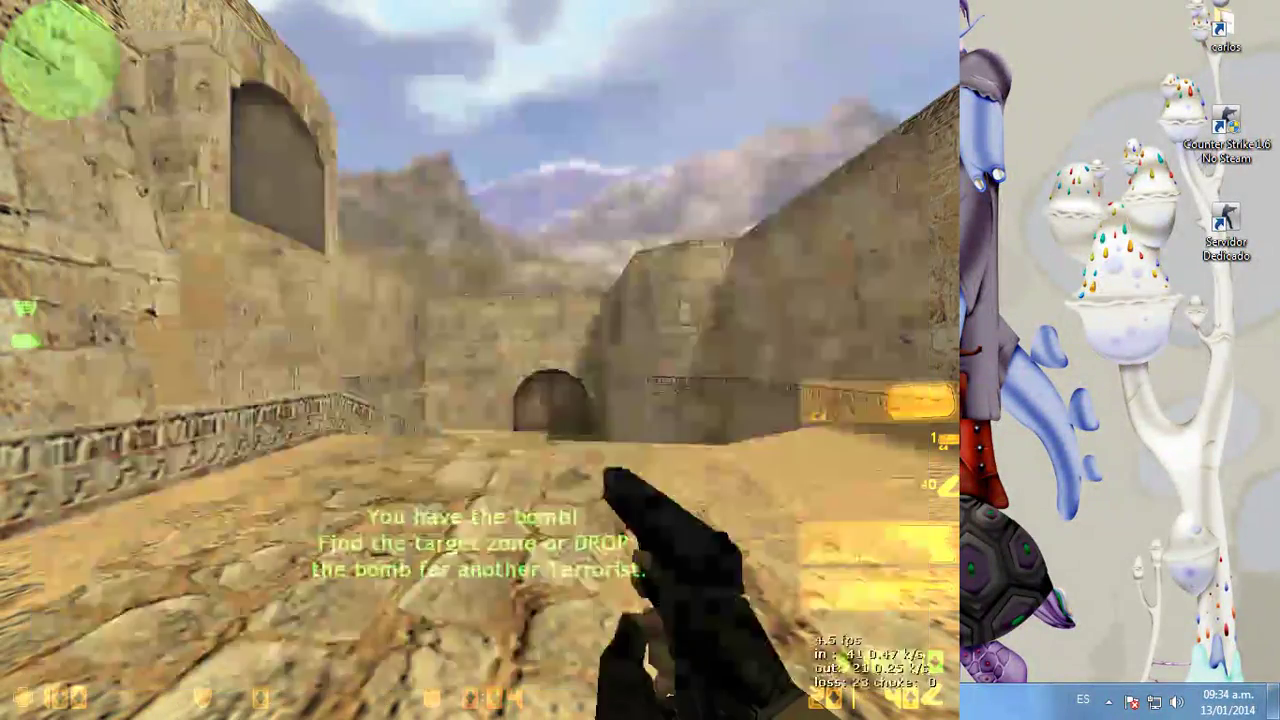
# Buy the AWP sniper rifle and the Desert Eagle pistol, with spare ammunition for both weapons.
pyautogui.press(',')
pyautogui.press(',')
pyautogui.press(',')
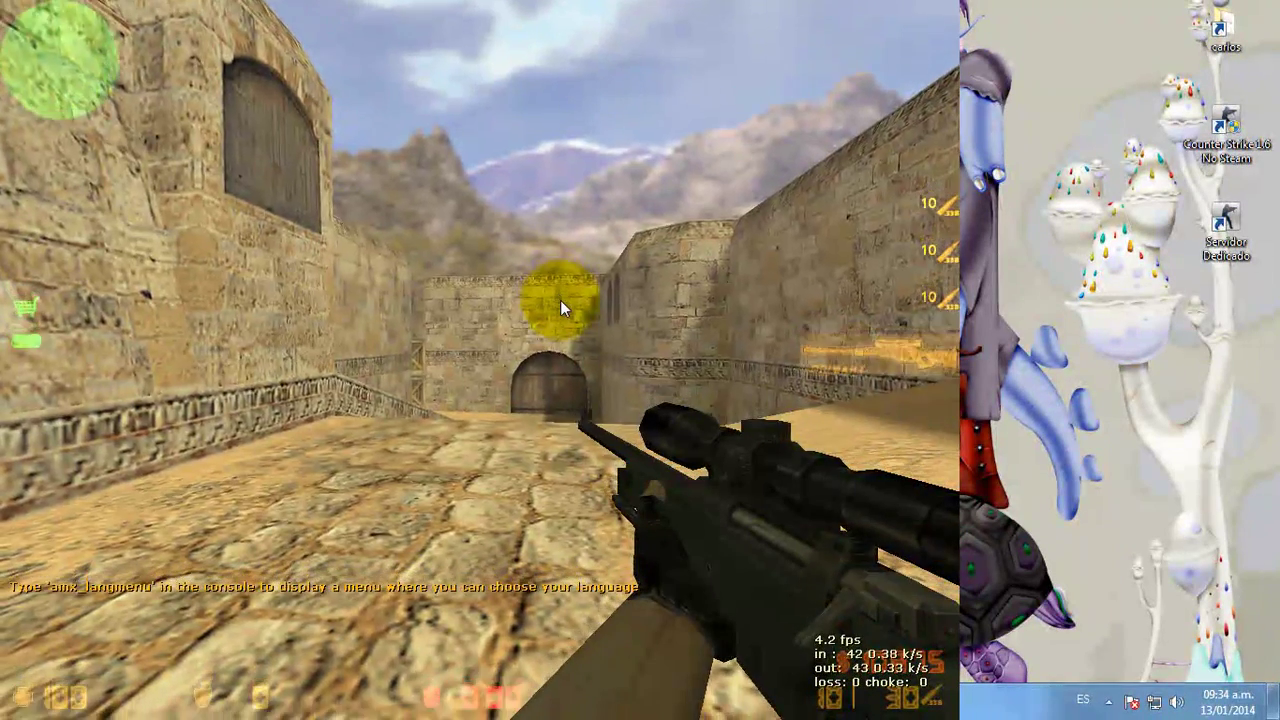
pyautogui.press('b')
pyautogui.press('Escape')
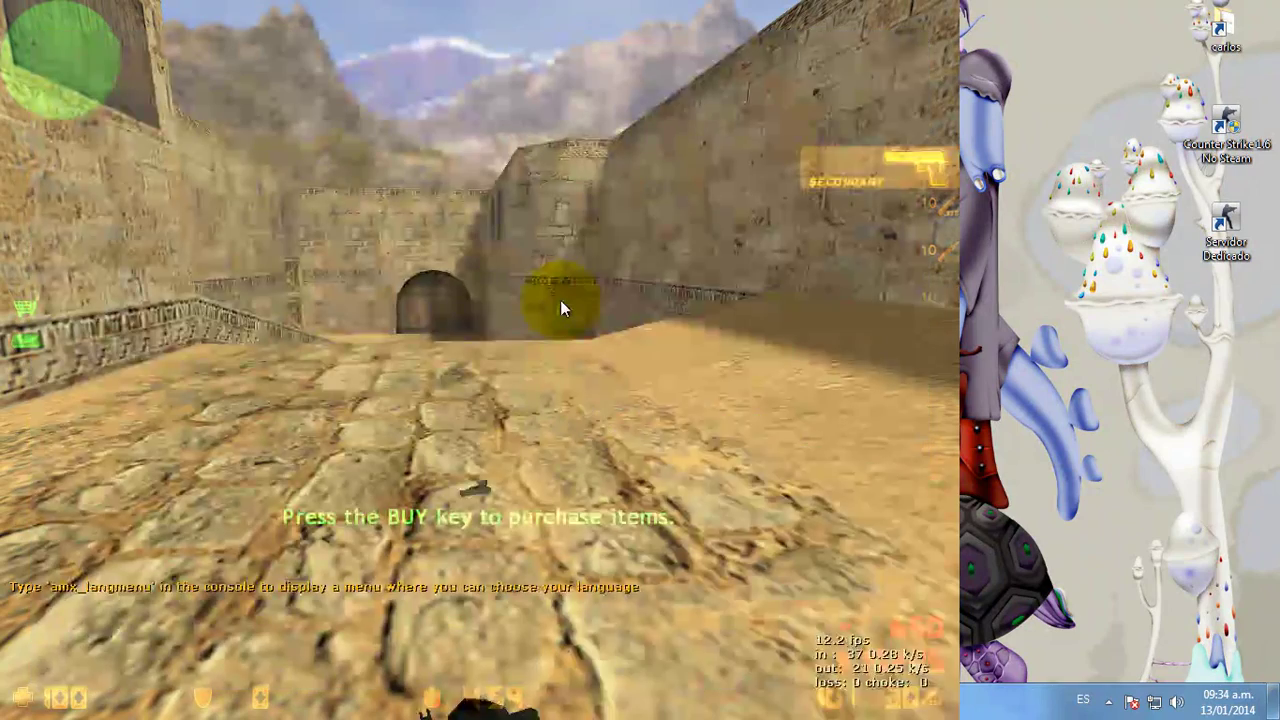
# Advance to the stone balustrade, aim the sniper scope at full zoom through the gap beyond it, and leave the scope view.
pyautogui.press('w')
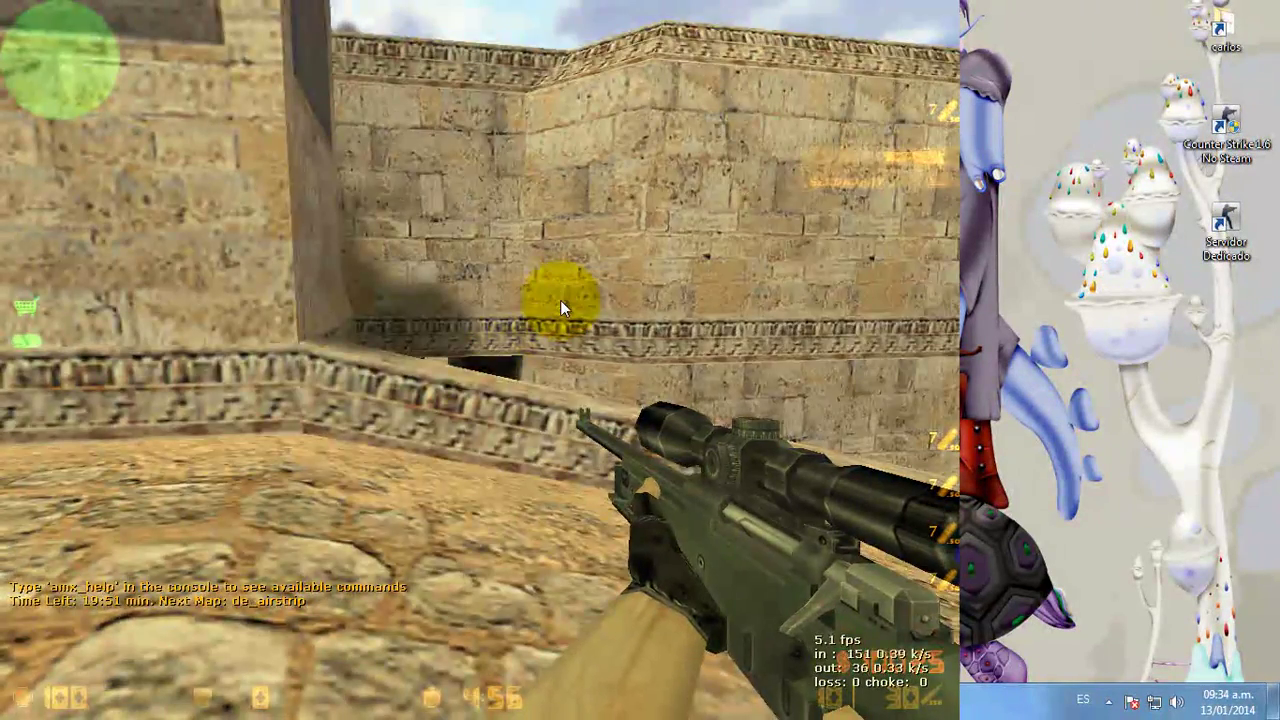
pyautogui.rightClick(560, 300)
pyautogui.rightClick(560, 300)
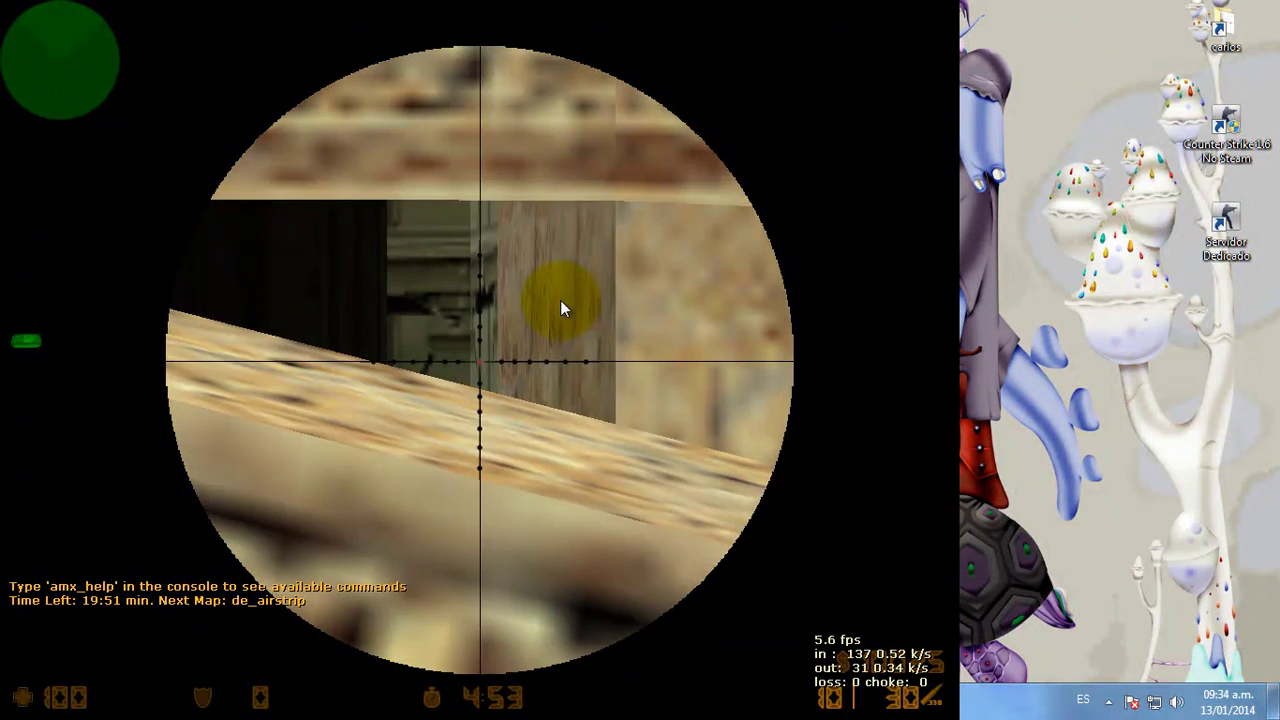
pyautogui.press('a')
pyautogui.click(560, 309)
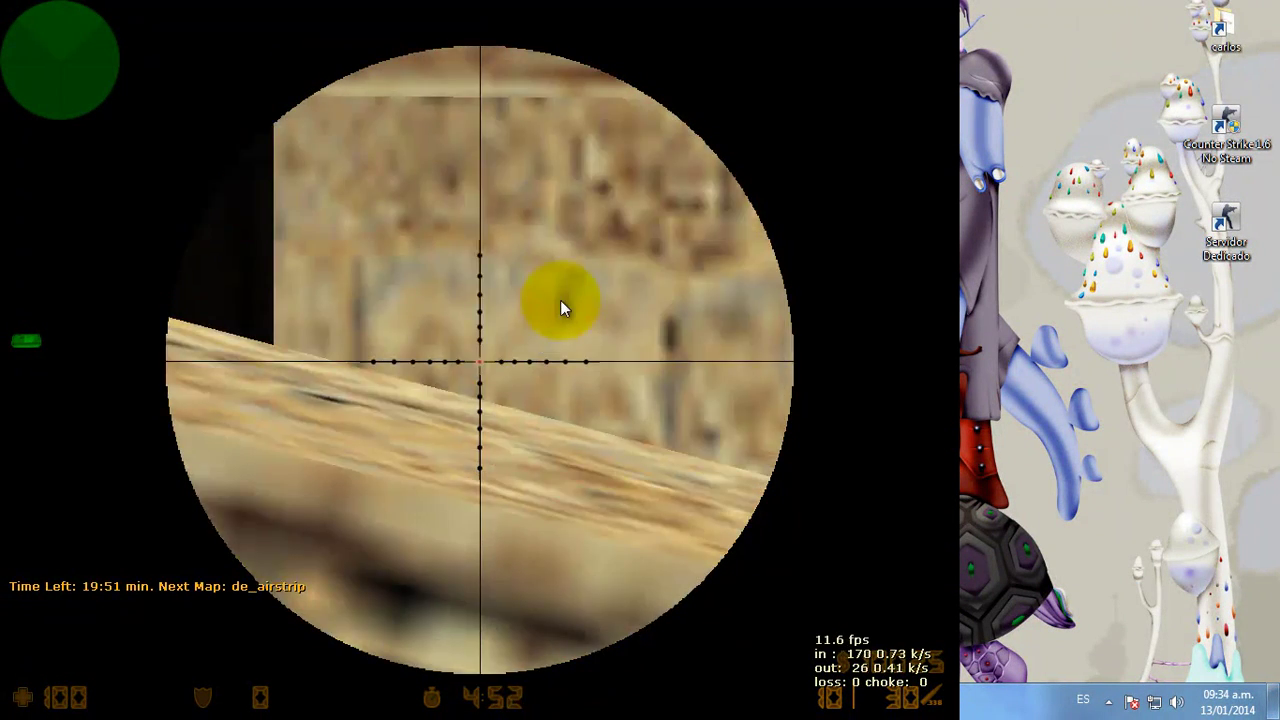
pyautogui.click(560, 309)
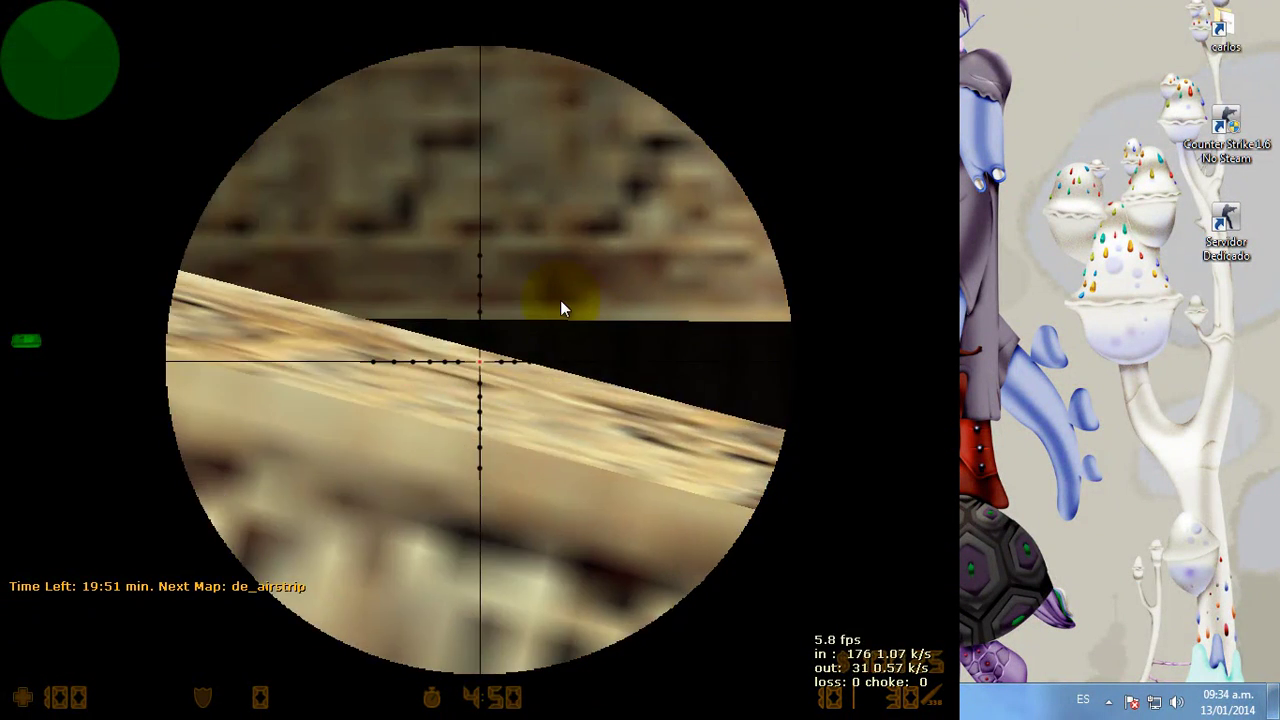
pyautogui.rightClick(560, 309)
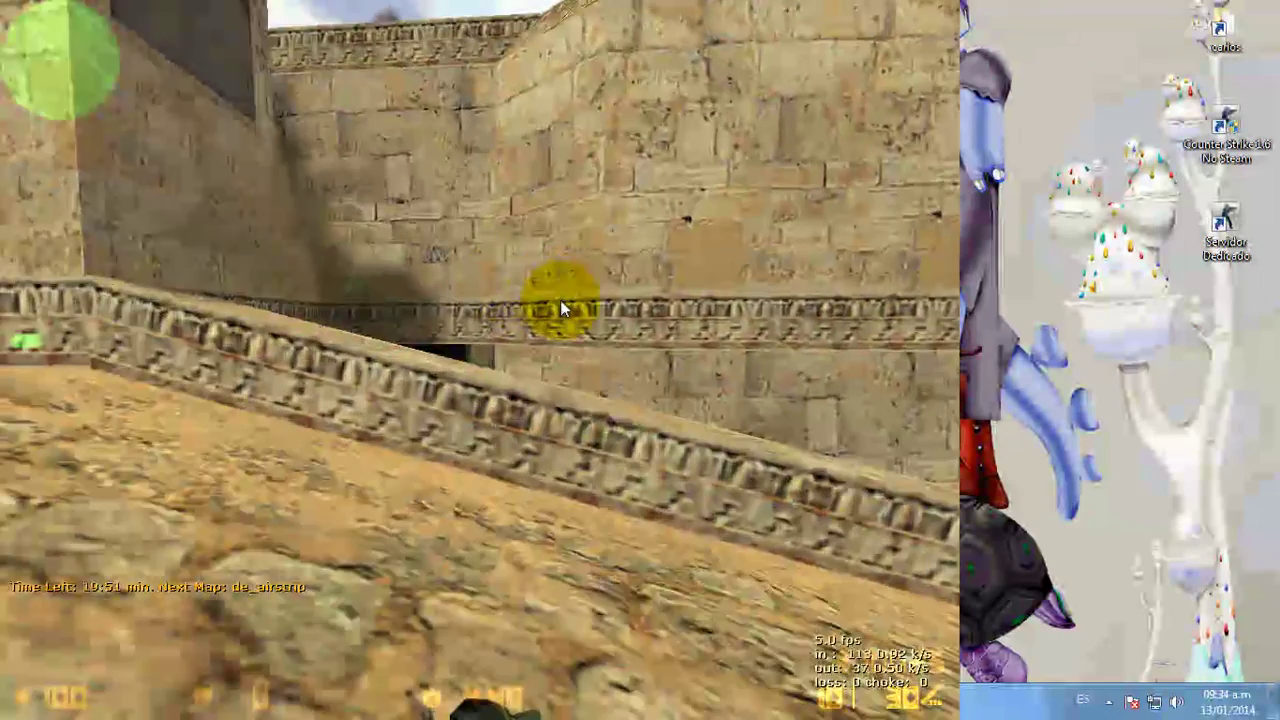
# Switch to the Desert Eagle, advance along the wall into the open courtyard and shoot the enemy near the arched door.
pyautogui.press('2')
pyautogui.press('w')
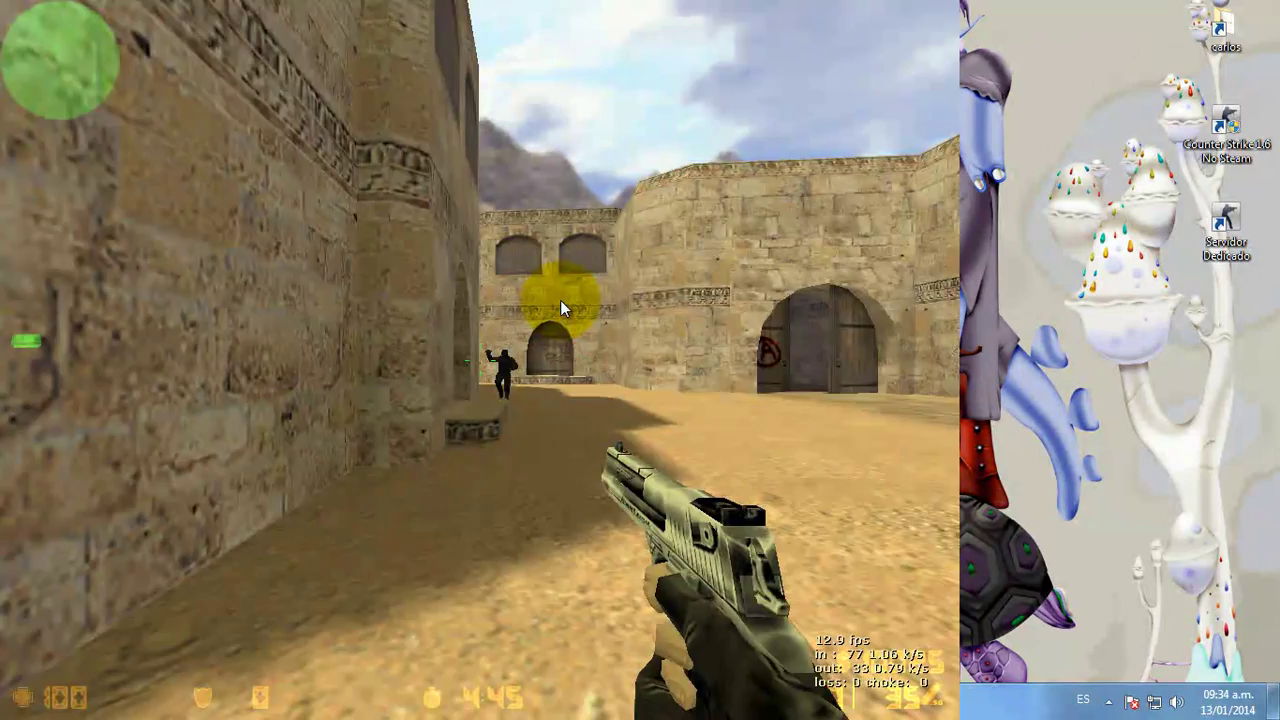
pyautogui.click(561, 307)
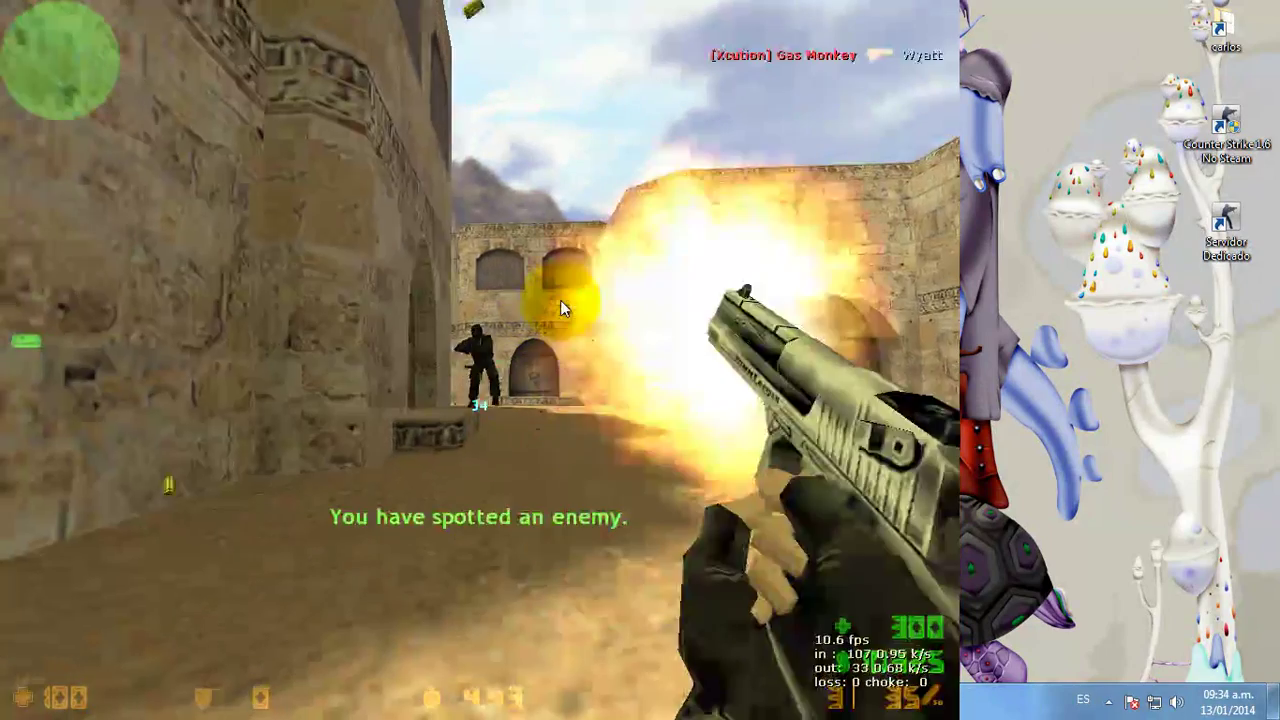